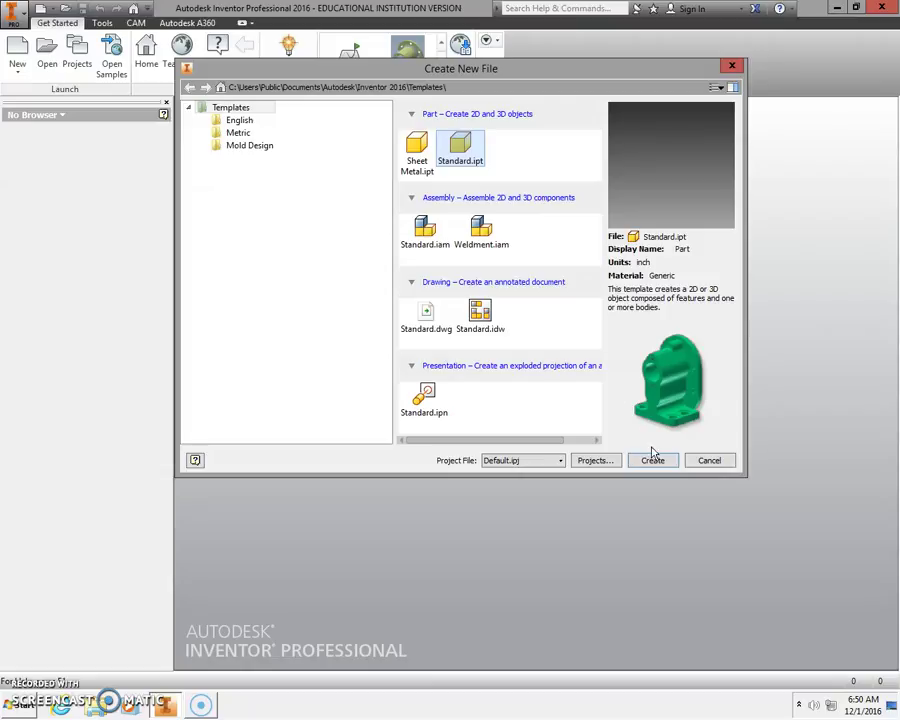
Step: Create a new part from the Standard.ipt template and start a 2D sketch
{"action": "left_click", "coordinate": [653, 461]}
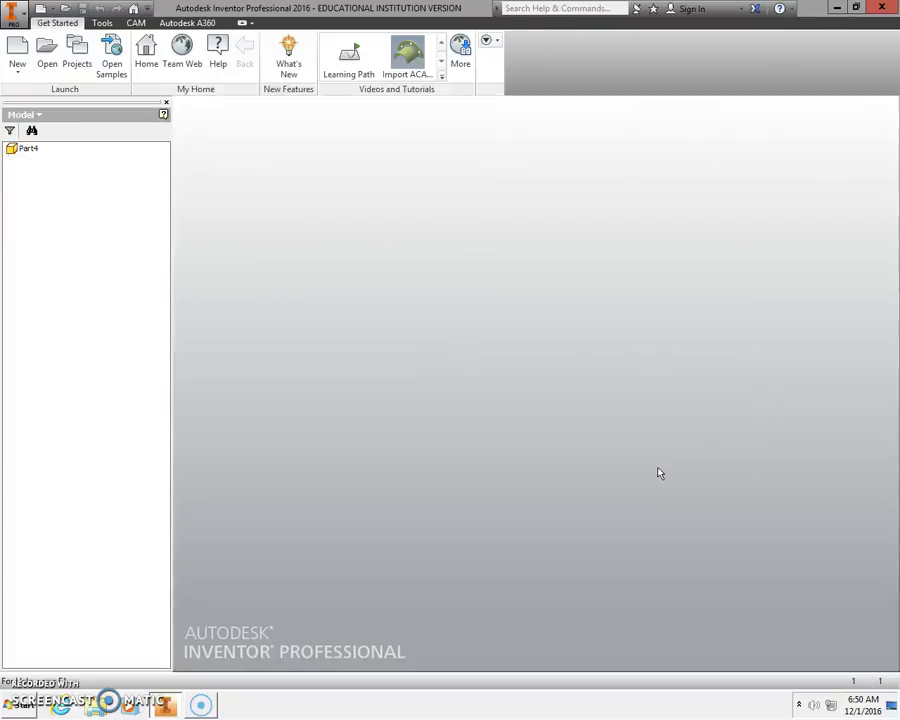
{"action": "left_click", "coordinate": [28, 52]}
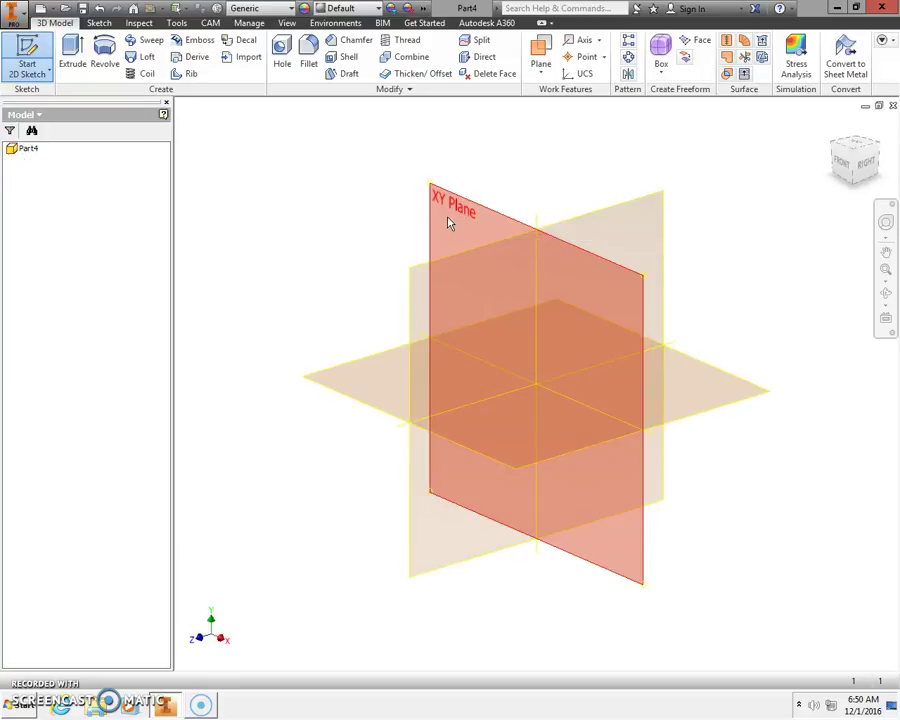
Step: Draw a 5 by 4 rectangle from the origin on the XY plane and finish the sketch
{"action": "left_click", "coordinate": [452, 223]}
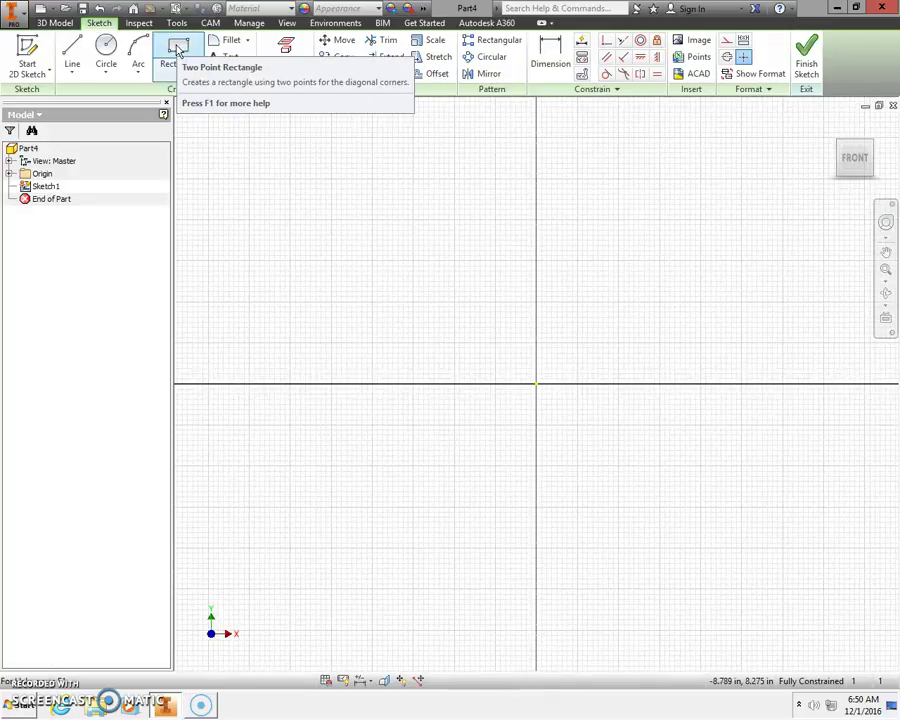
{"action": "left_click", "coordinate": [178, 50]}
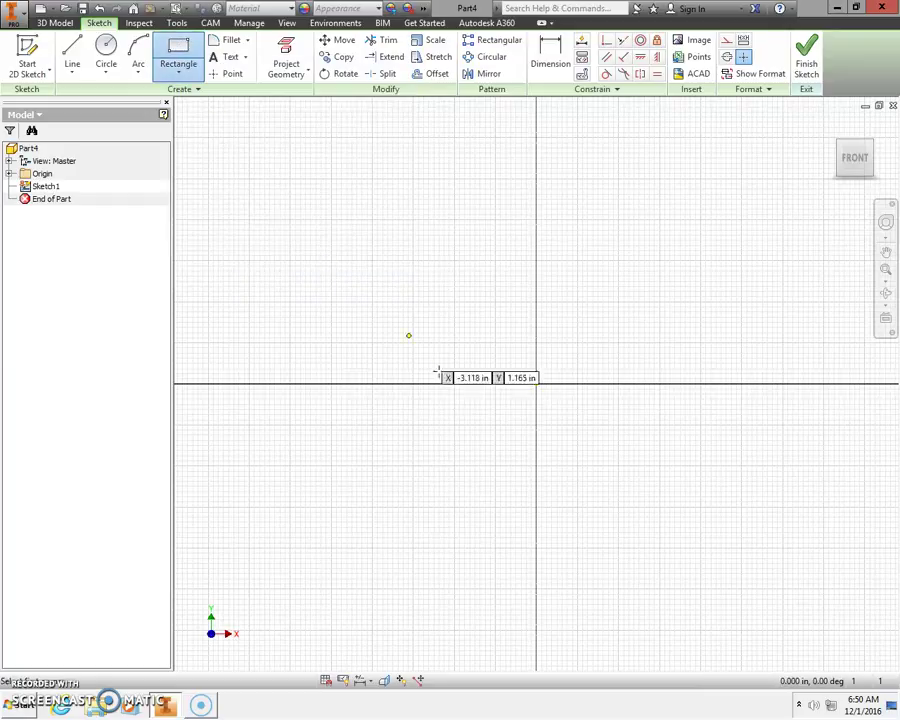
{"action": "left_click", "coordinate": [536, 384]}
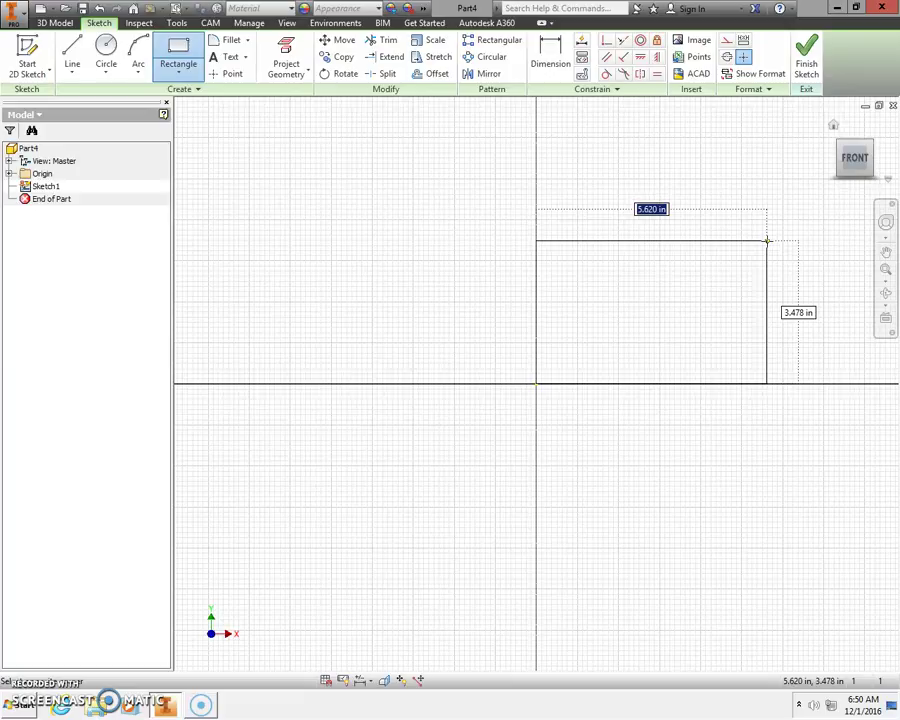
{"action": "type", "text": "5"}
{"action": "key", "text": "Tab"}
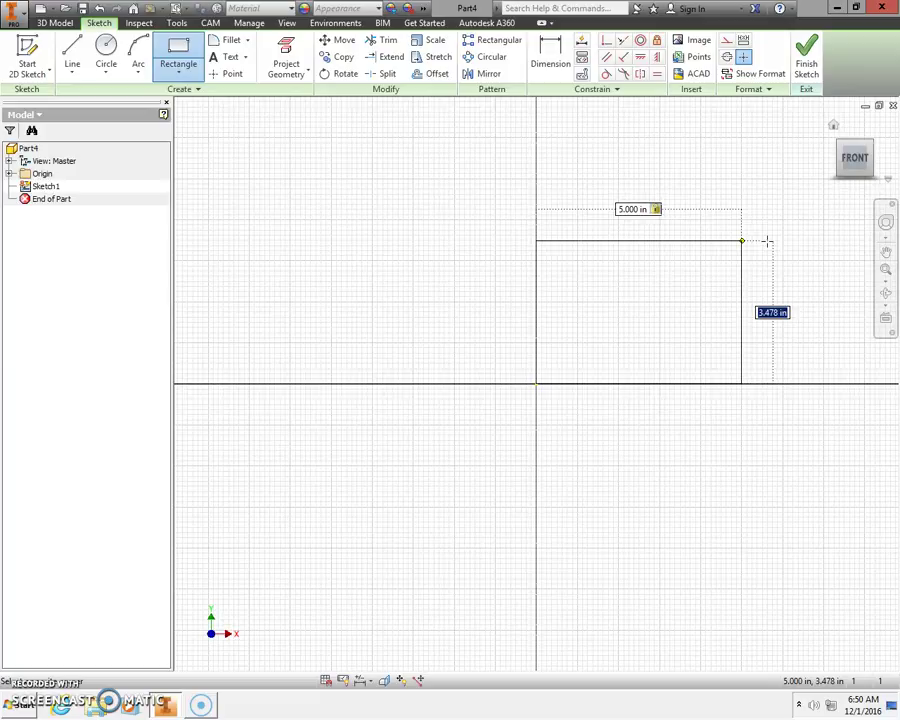
{"action": "type", "text": "4"}
{"action": "key", "text": "Tab"}
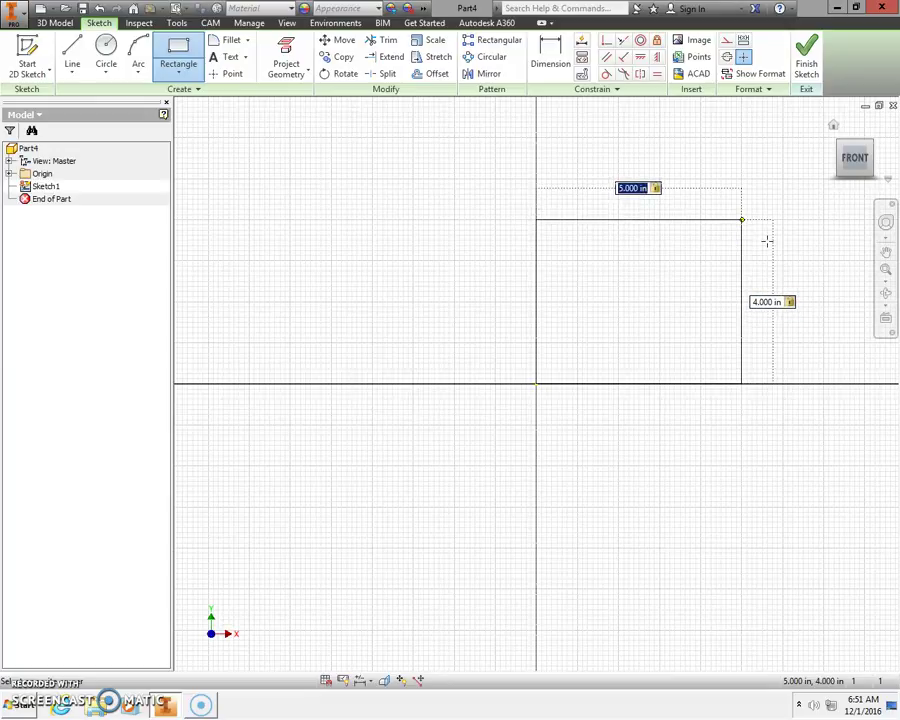
{"action": "key", "text": "Return"}
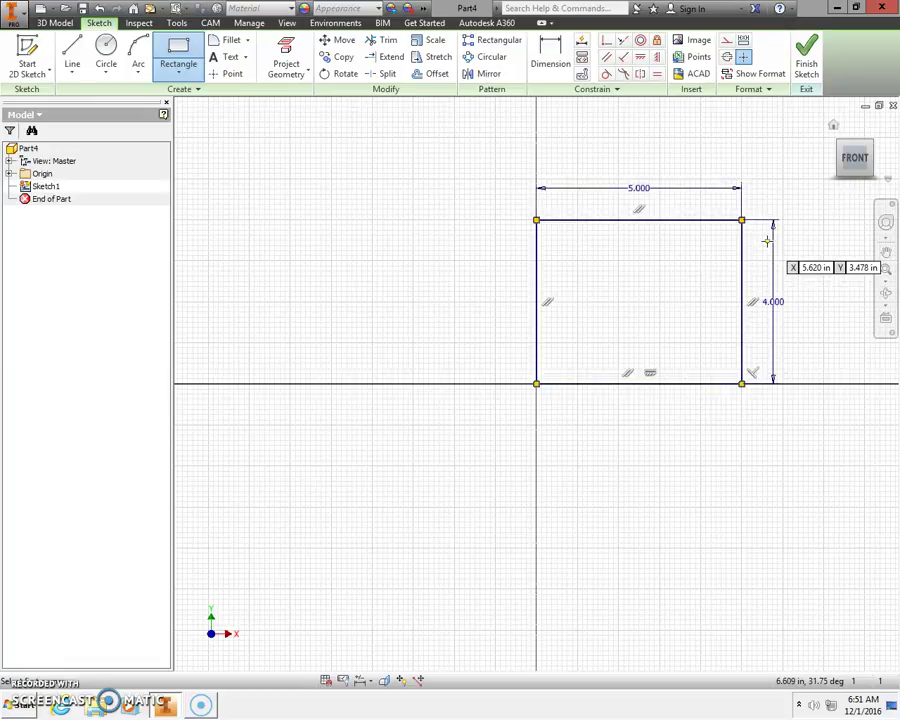
{"action": "left_click", "coordinate": [808, 70]}
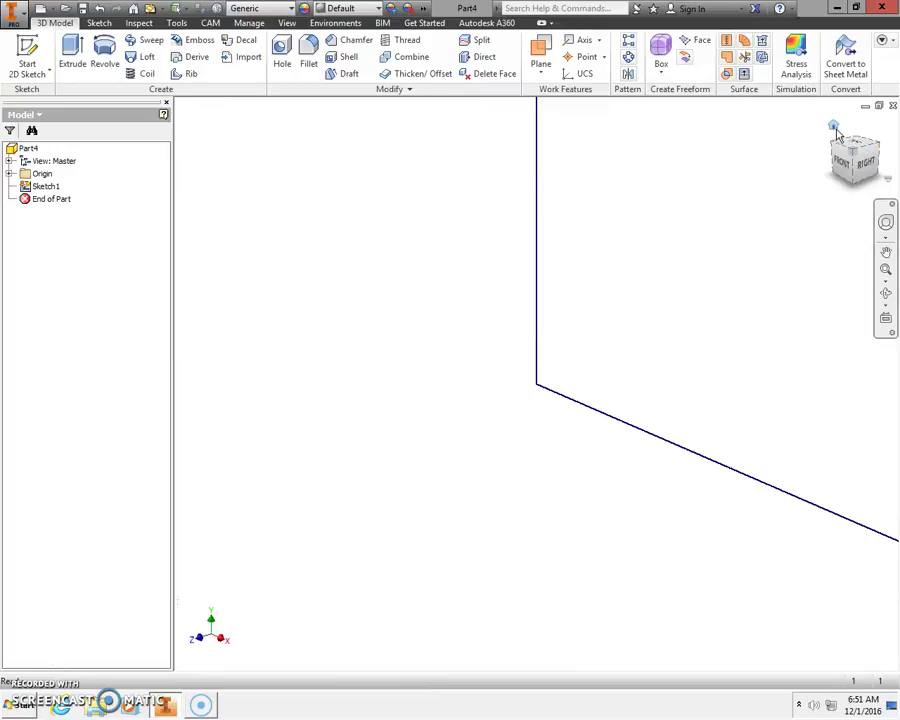
Step: Extrude the rectangle 0.75 in, reversed direction, into a solid plate
{"action": "left_click", "coordinate": [833, 126]}
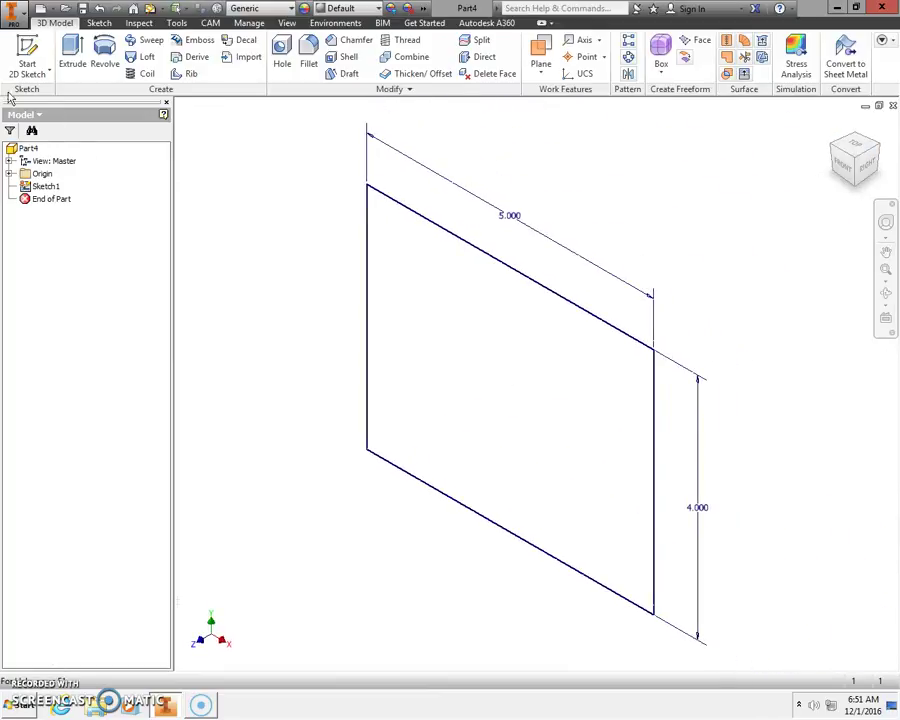
{"action": "left_click", "coordinate": [66, 50]}
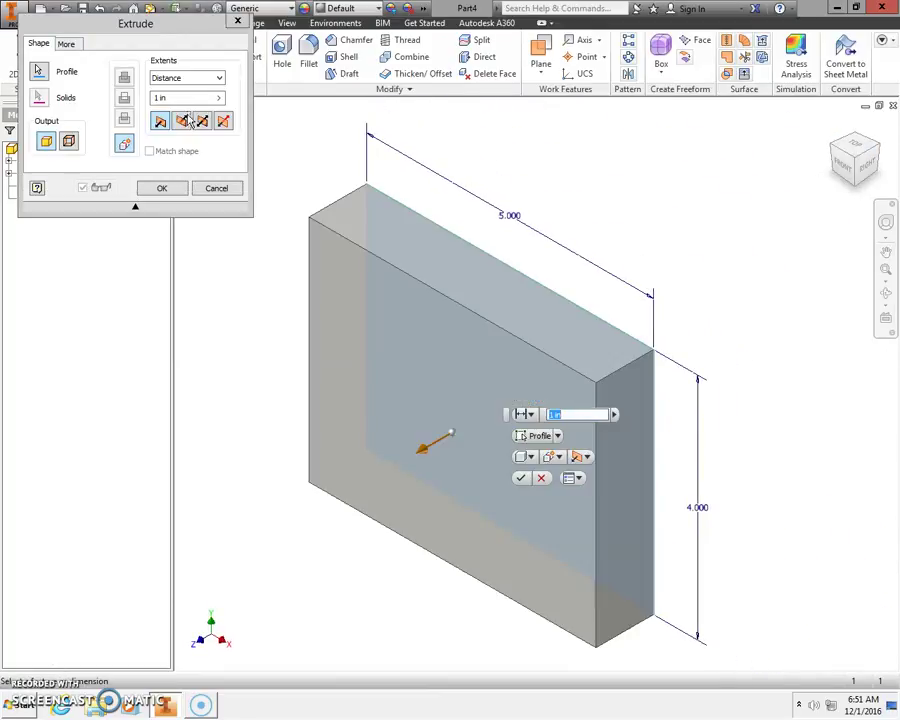
{"action": "left_click", "coordinate": [183, 122]}
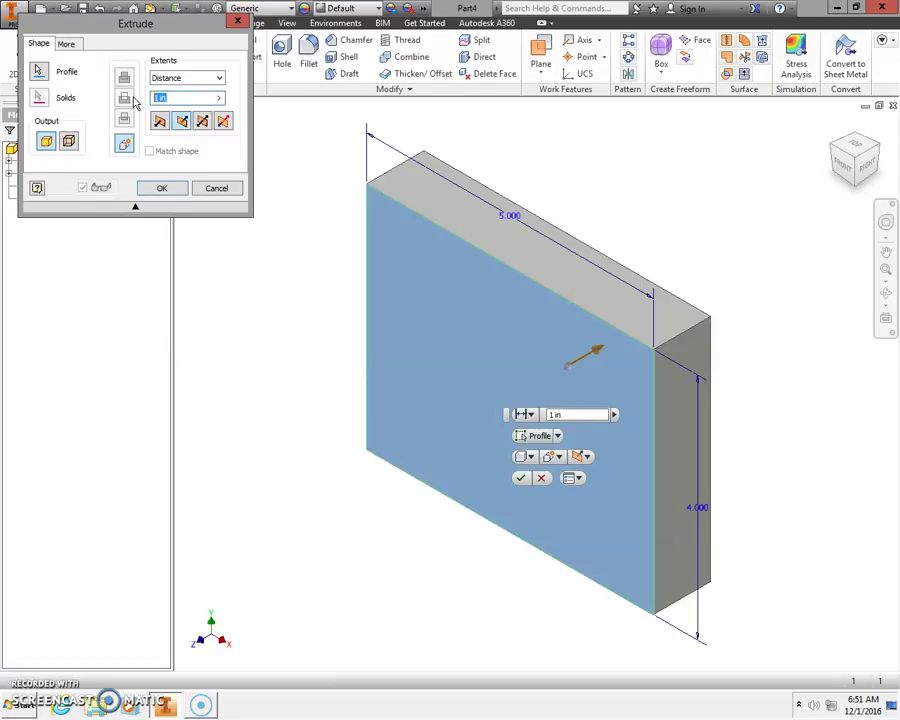
{"action": "type", "text": ".75"}
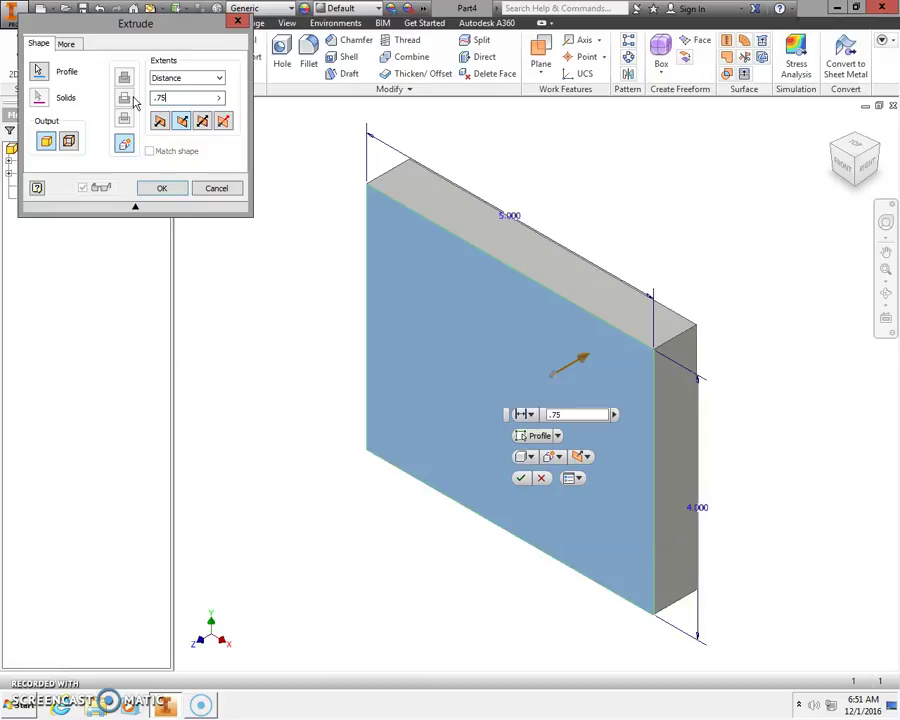
{"action": "left_click", "coordinate": [174, 190]}
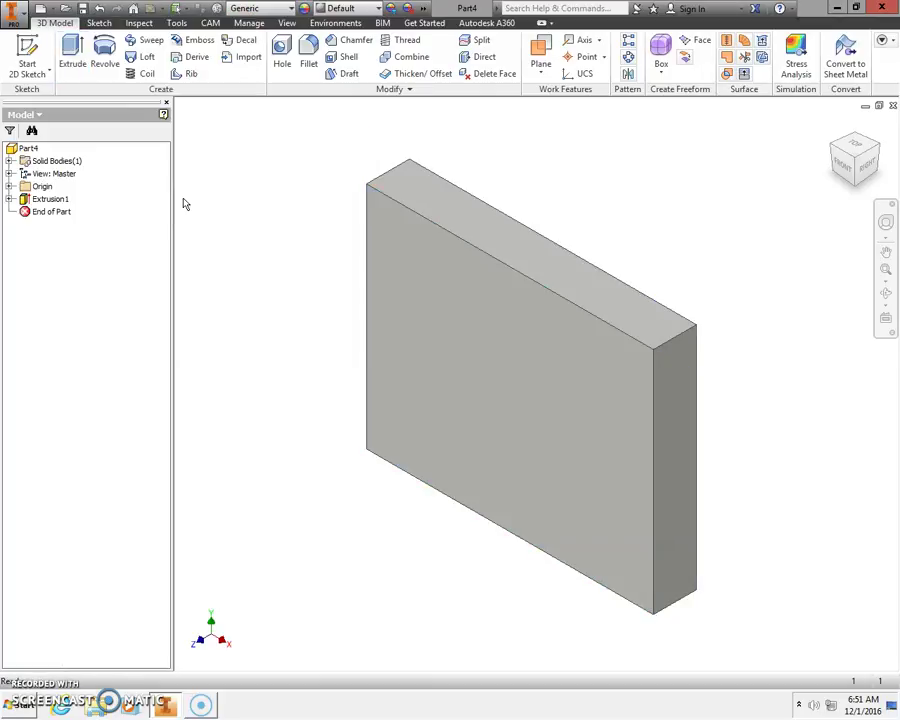
Step: Start a new sketch on the plate's front face, viewed straight on
{"action": "left_click", "coordinate": [27, 50]}
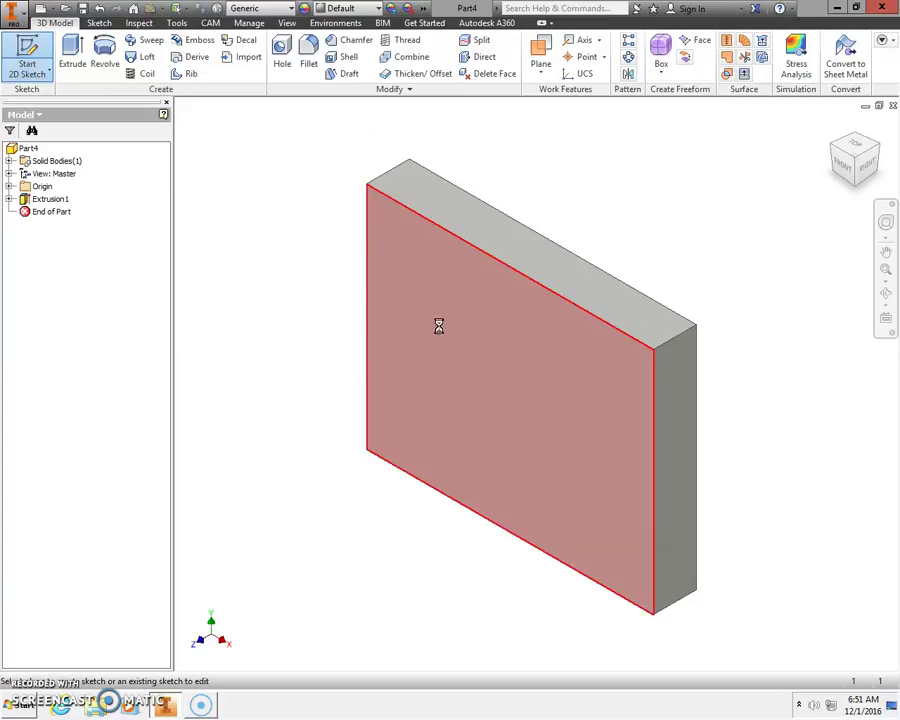
{"action": "left_click", "coordinate": [438, 326]}
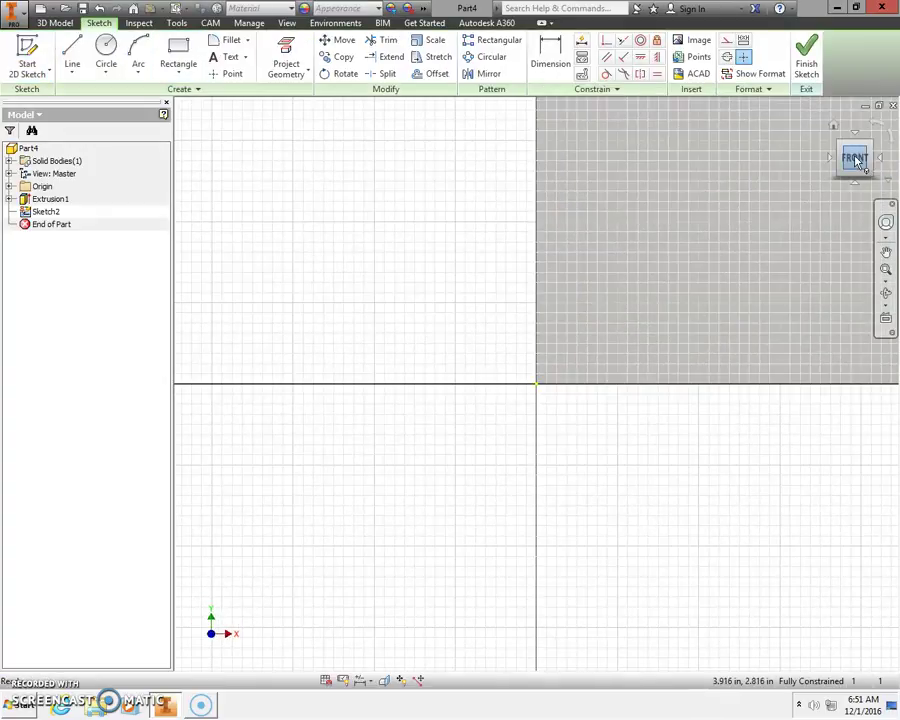
{"action": "left_click", "coordinate": [855, 160]}
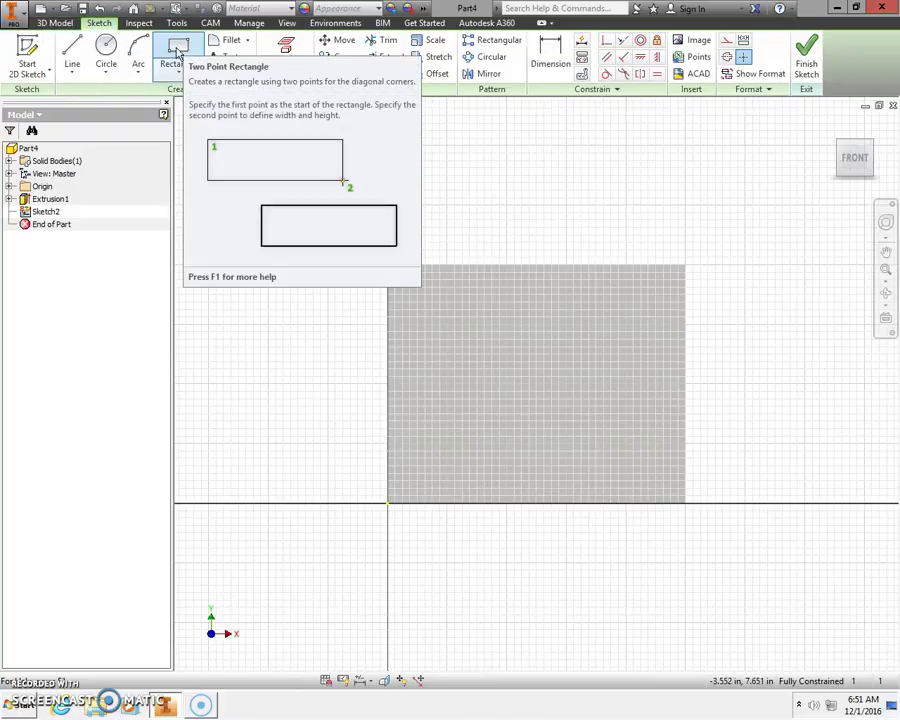
Step: Draw a 4.5 by 0.3 rectangle starting at the plate's left edge
{"action": "left_click", "coordinate": [176, 48]}
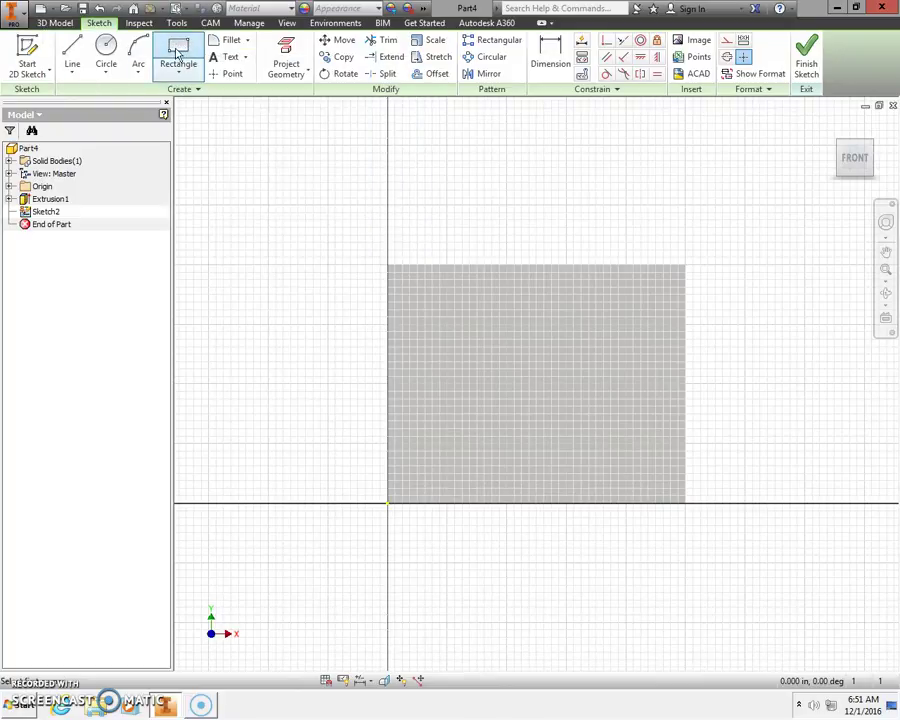
{"action": "left_click", "coordinate": [388, 405]}
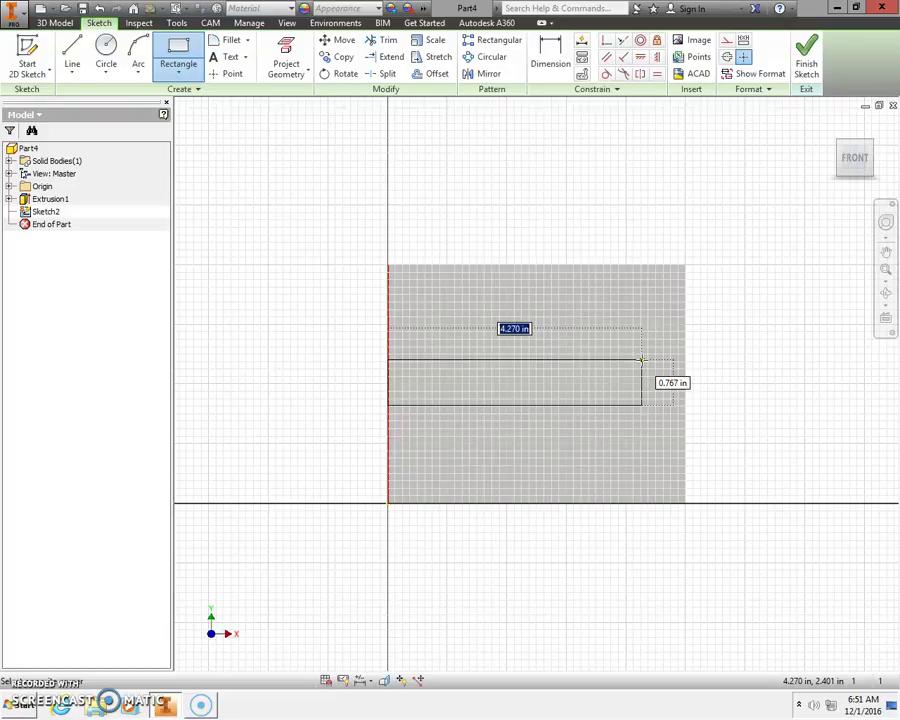
{"action": "type", "text": "4.5"}
{"action": "key", "text": "Tab"}
{"action": "type", "text": ".3"}
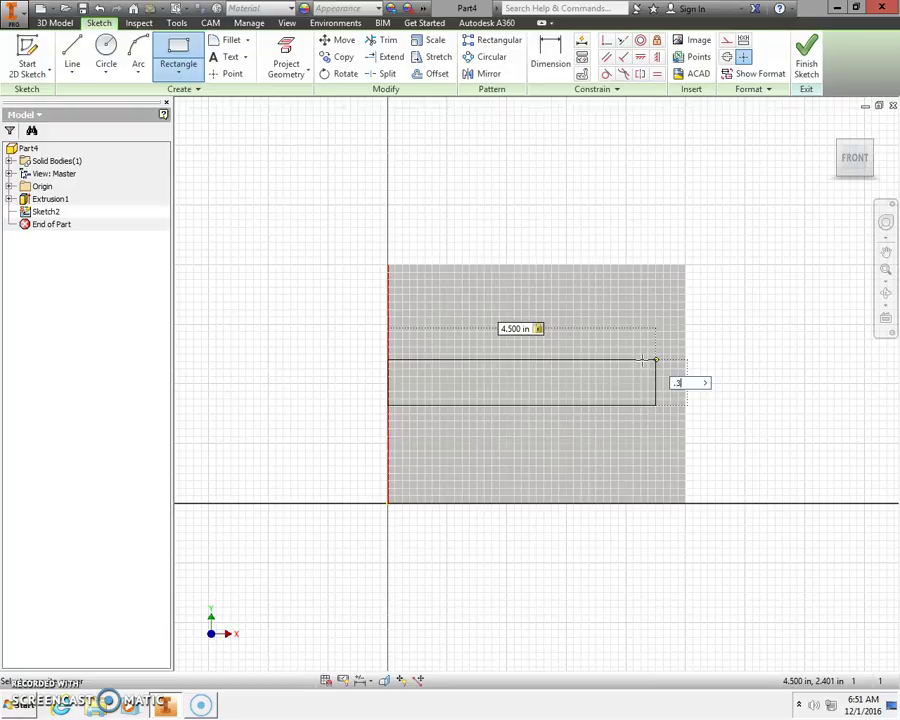
{"action": "key", "text": "Return"}
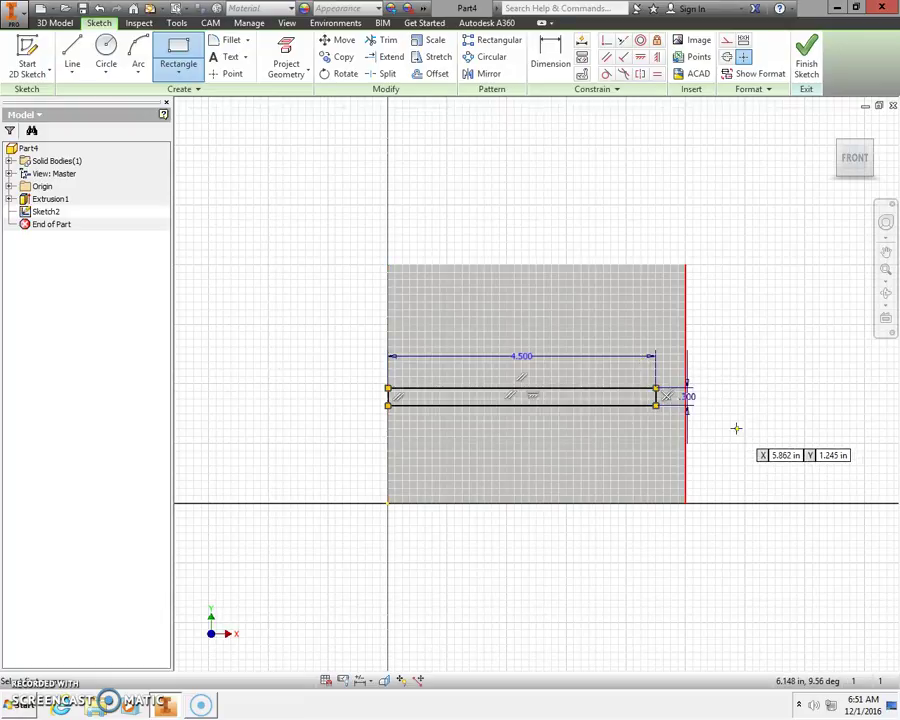
{"action": "key", "text": "Escape"}
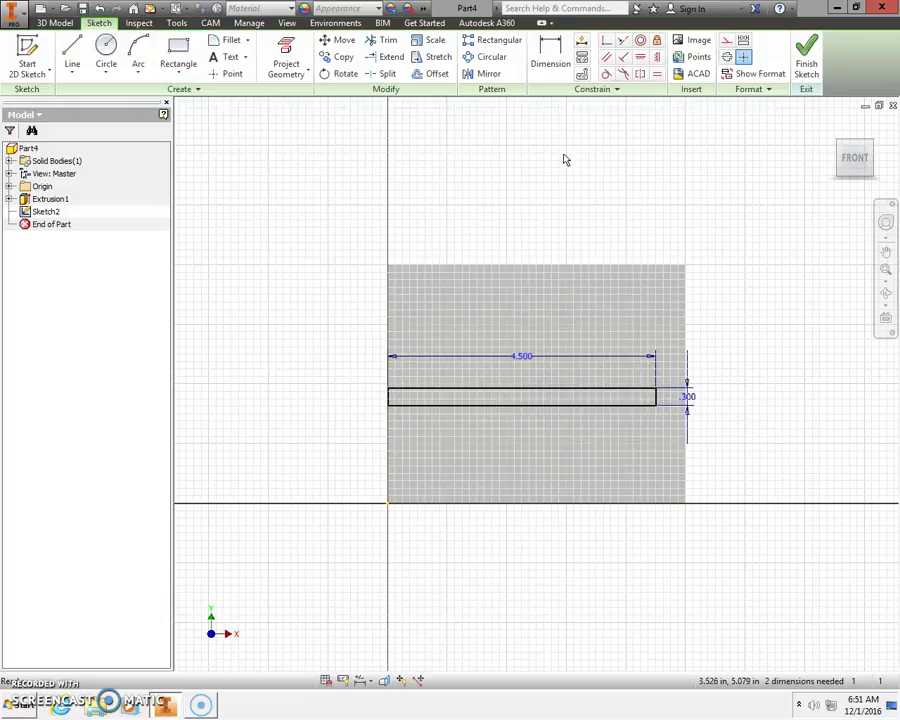
Step: Dimension the slot's offset above the plate's bottom edge and move its 4.500 and .300 dimensions outside
{"action": "left_click", "coordinate": [546, 53]}
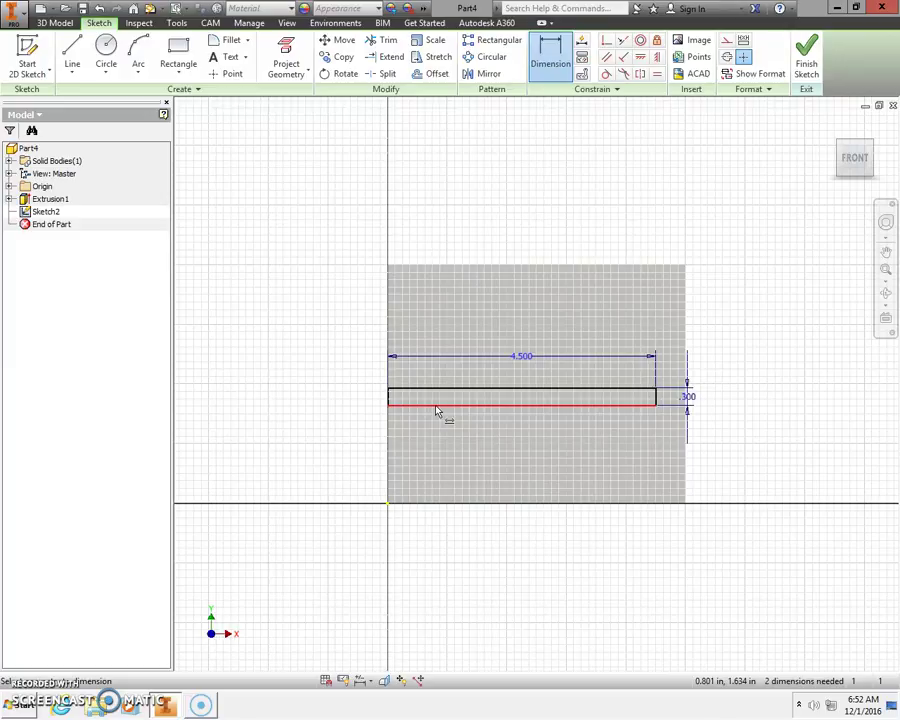
{"action": "left_click", "coordinate": [436, 407]}
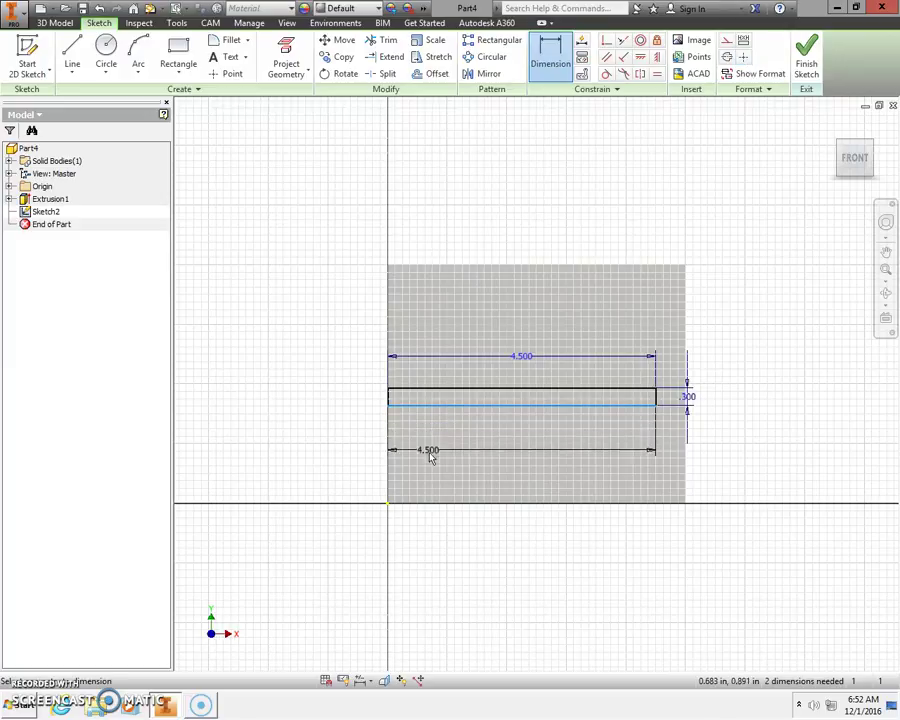
{"action": "left_click", "coordinate": [431, 509]}
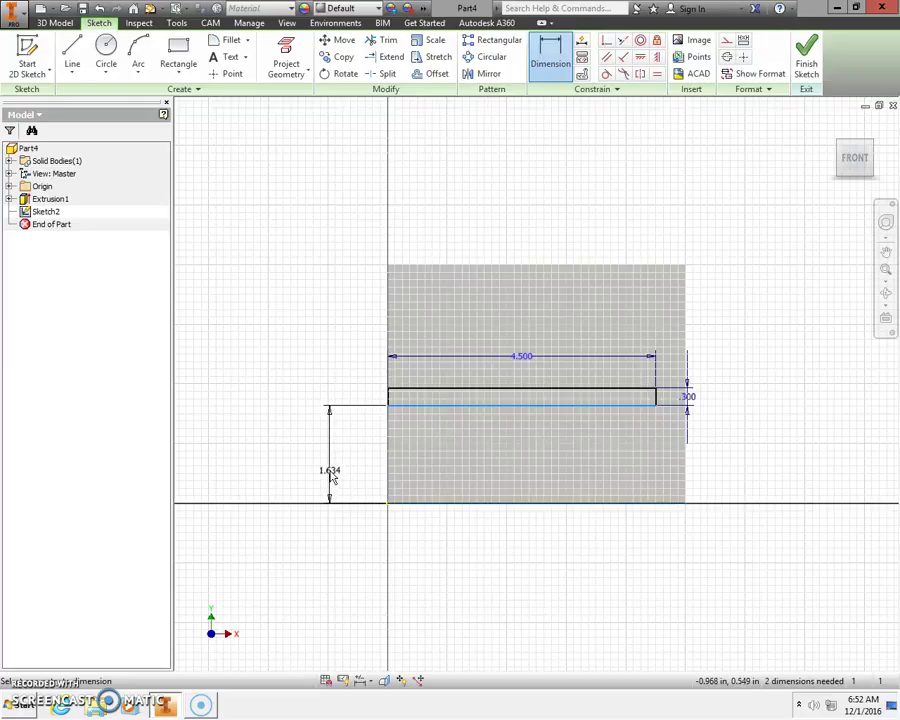
{"action": "left_click", "coordinate": [337, 476]}
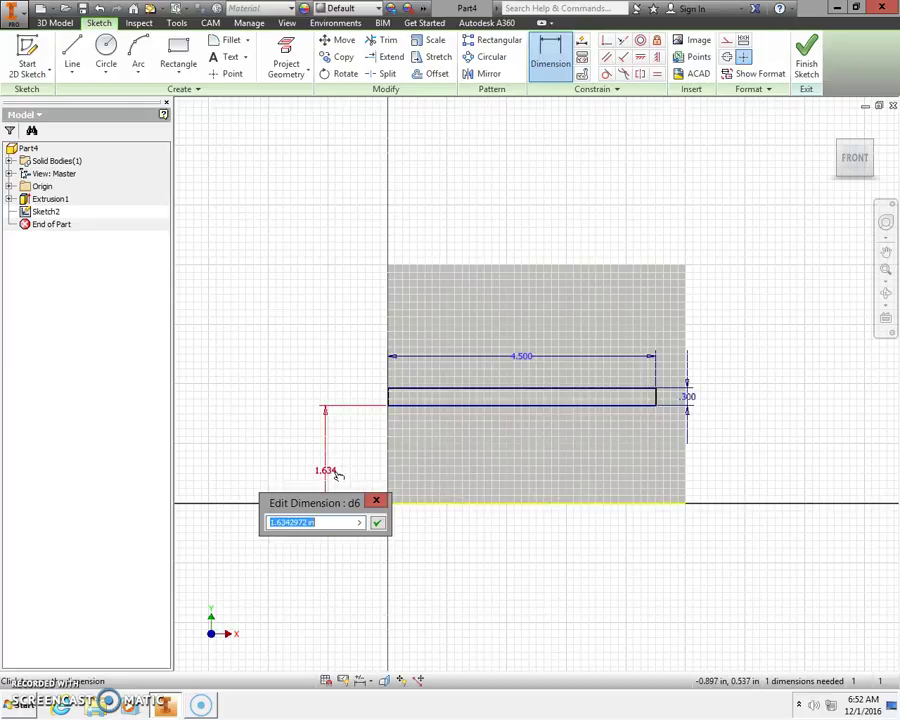
{"action": "type", "text": "1.85"}
{"action": "left_click", "coordinate": [378, 525]}
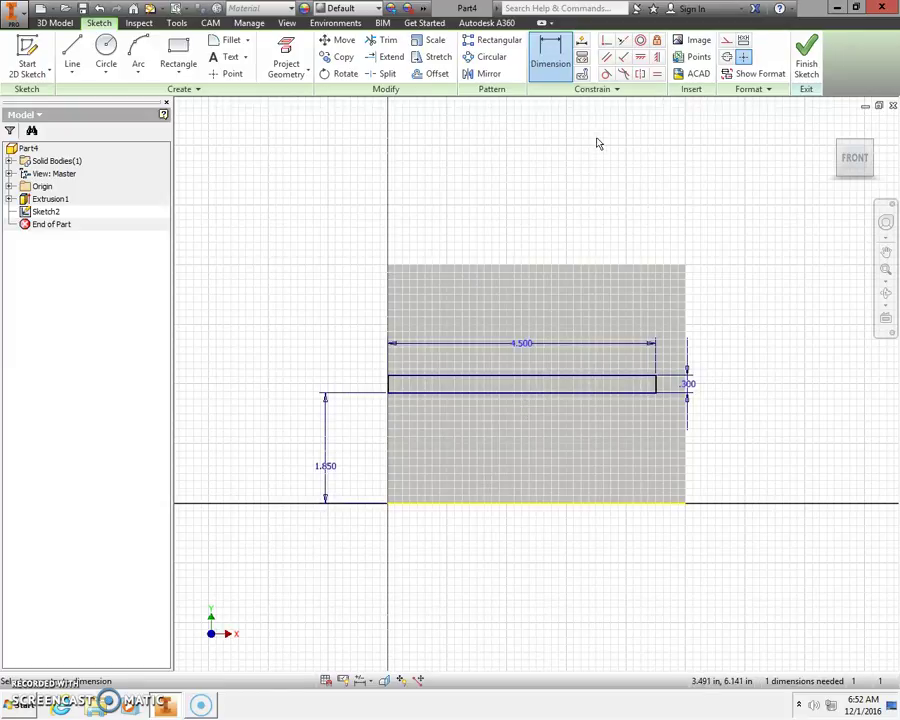
{"action": "key", "text": "Escape"}
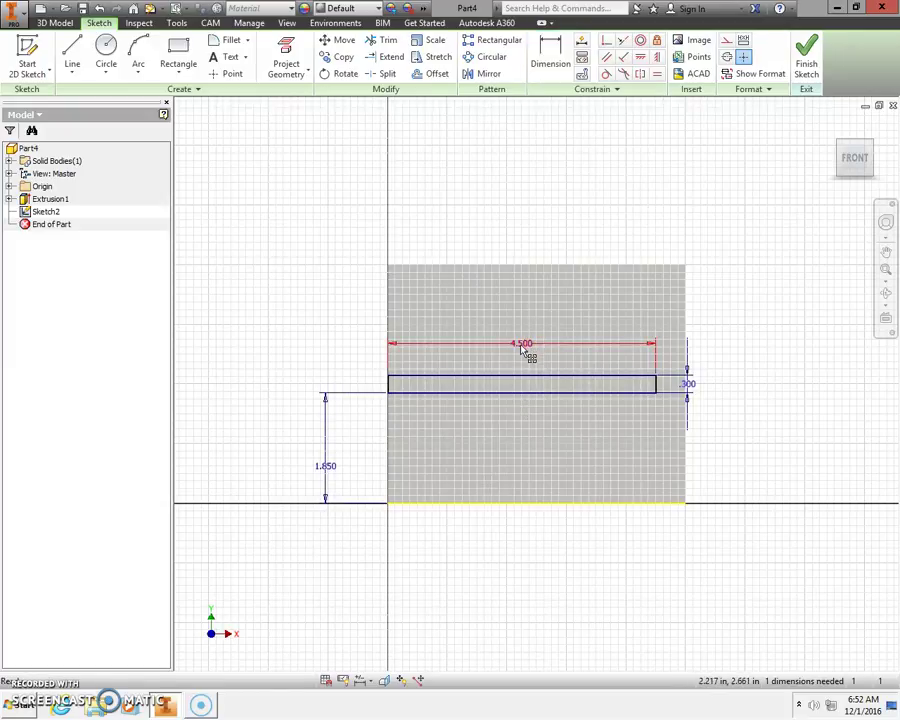
{"action": "left_click_drag", "start_coordinate": [524, 344], "coordinate": [536, 215]}
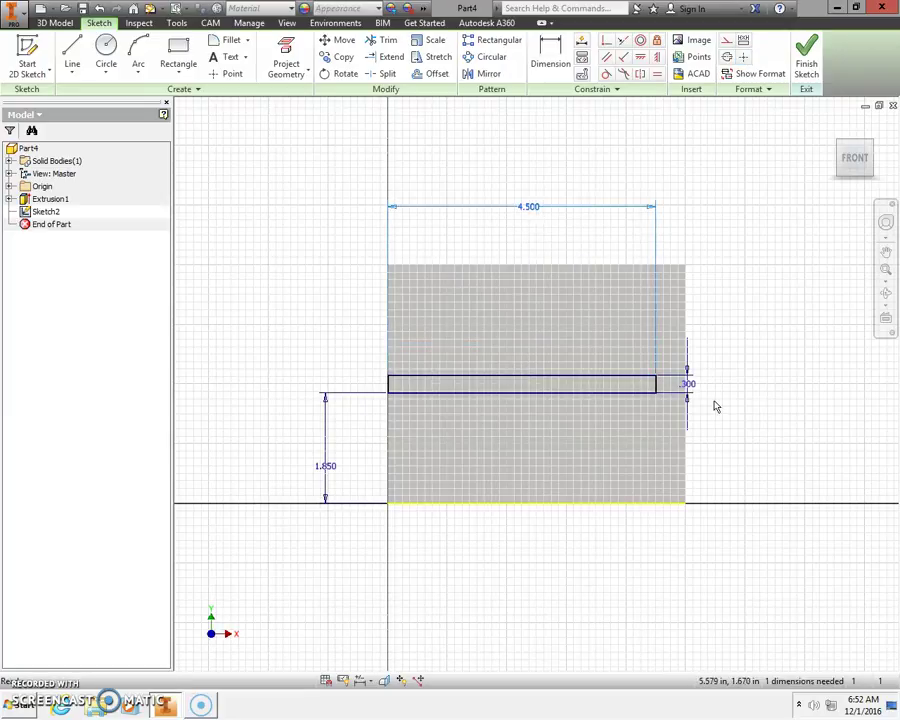
{"action": "left_click_drag", "start_coordinate": [688, 384], "coordinate": [723, 390]}
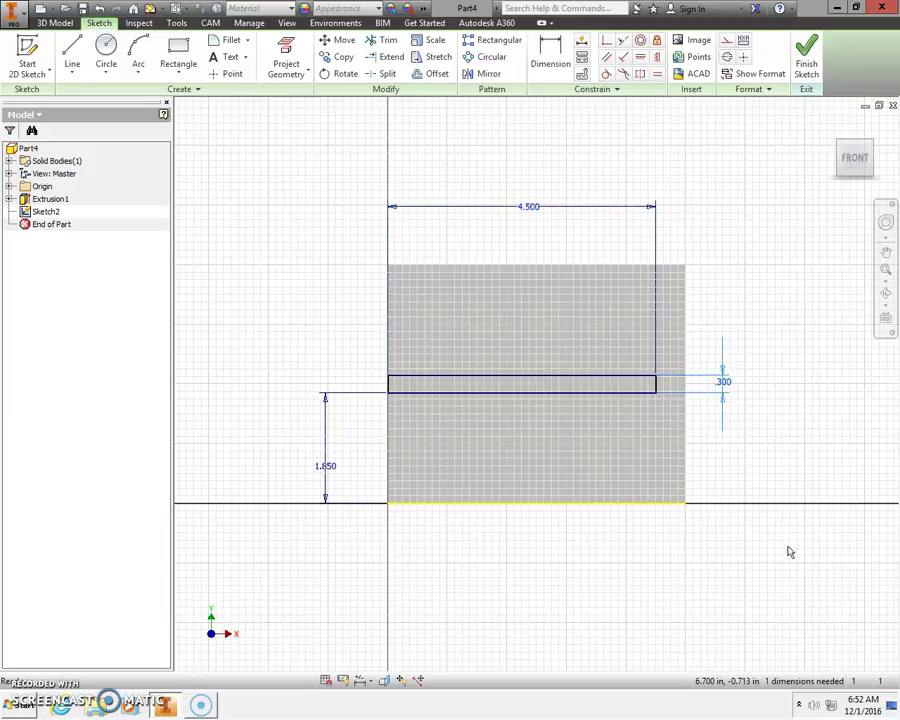
Step: Draw a 3.000 by 0.300 slot rectangle near the plate's top-left
{"action": "left_click", "coordinate": [185, 48]}
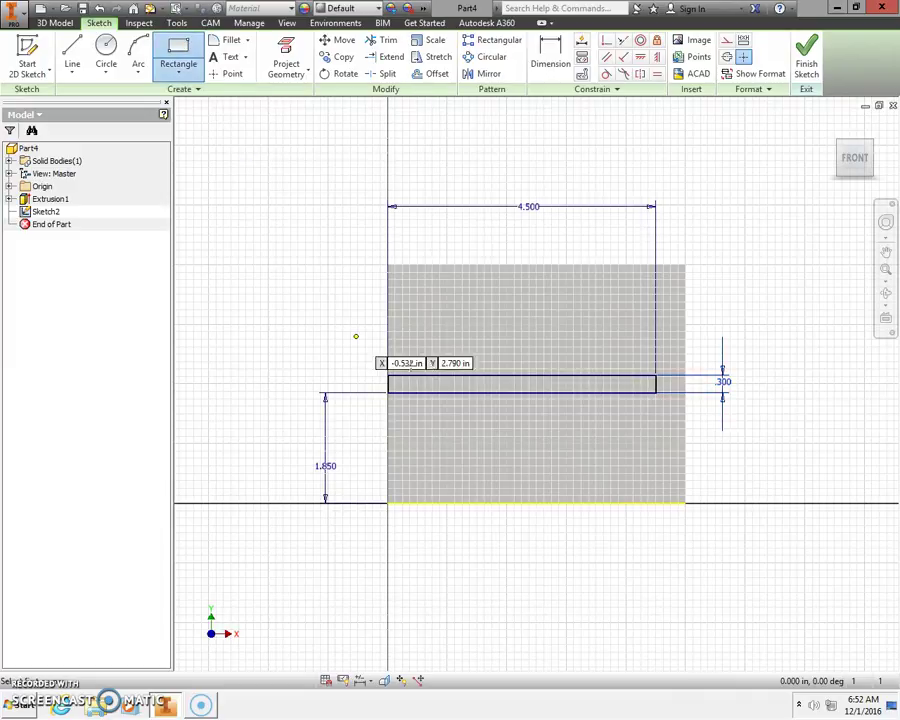
{"action": "left_click", "coordinate": [422, 295]}
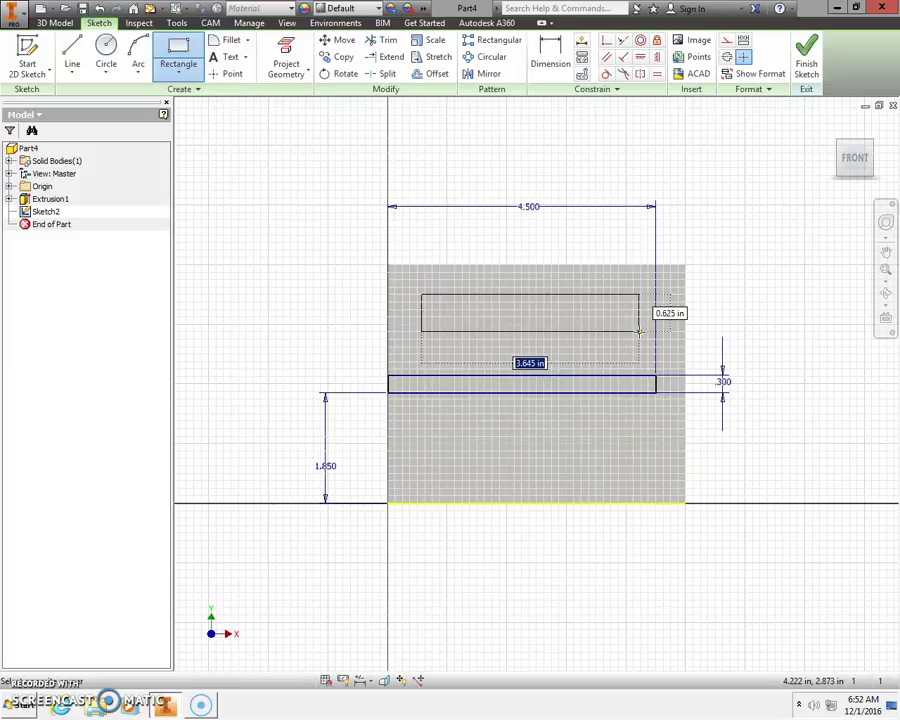
{"action": "type", "text": "3"}
{"action": "key", "text": "Tab"}
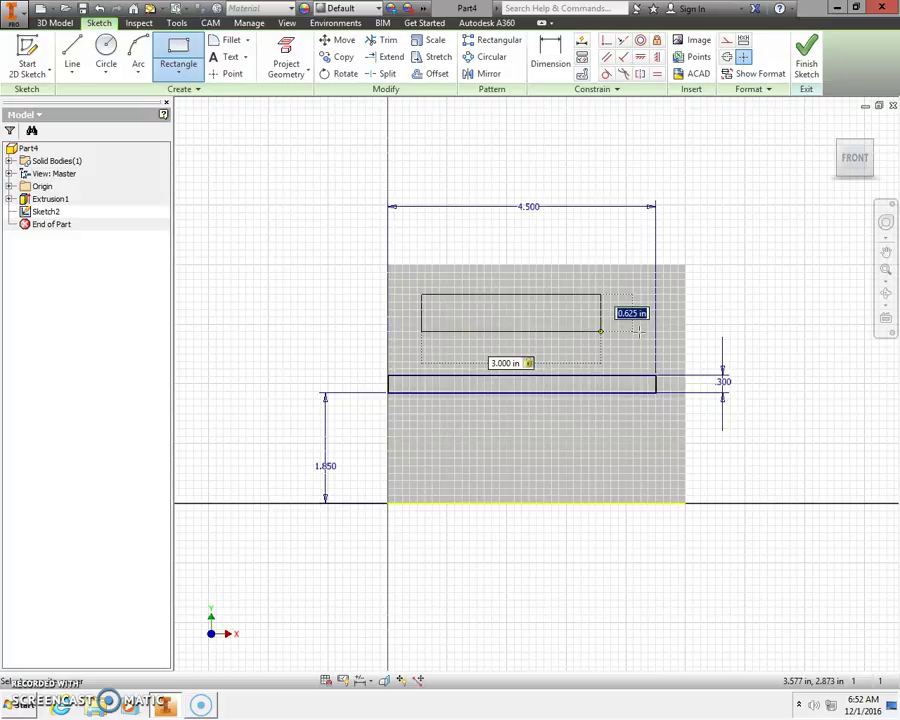
{"action": "type", "text": ".3"}
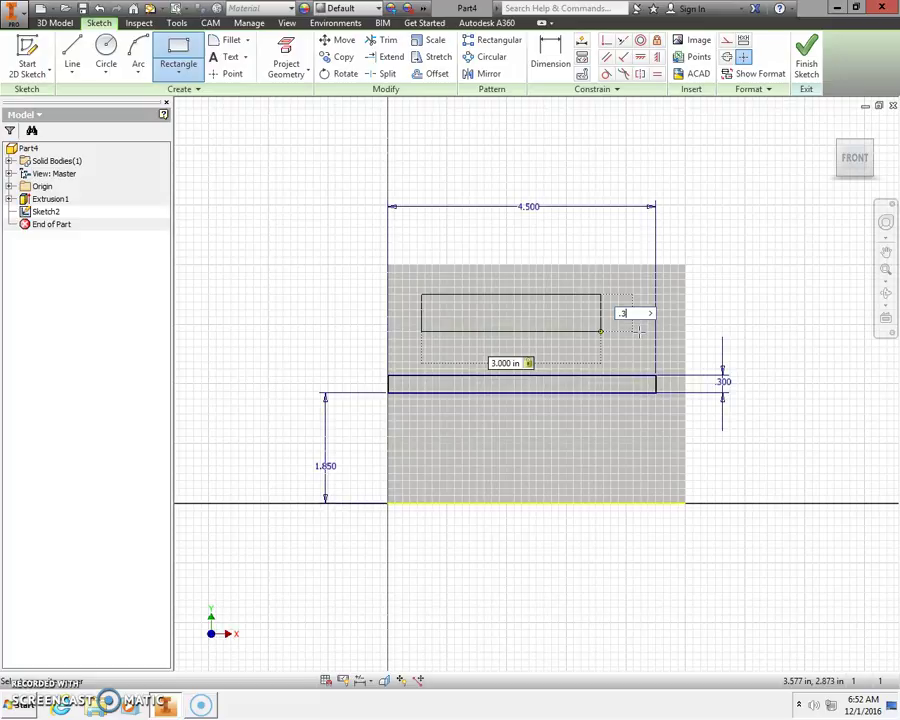
{"action": "key", "text": "Return"}
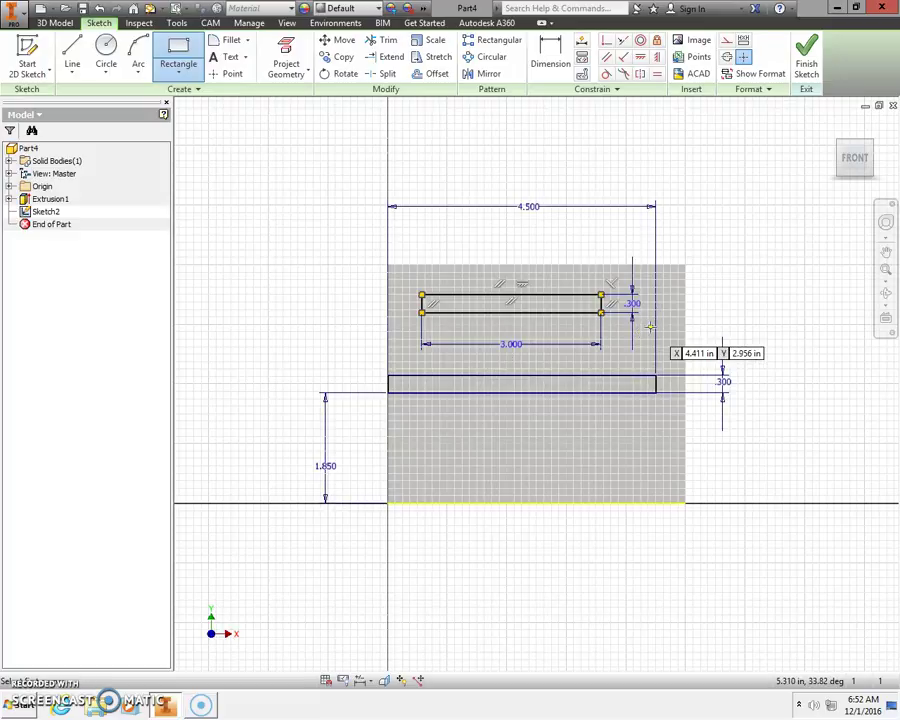
{"action": "key", "text": "Escape"}
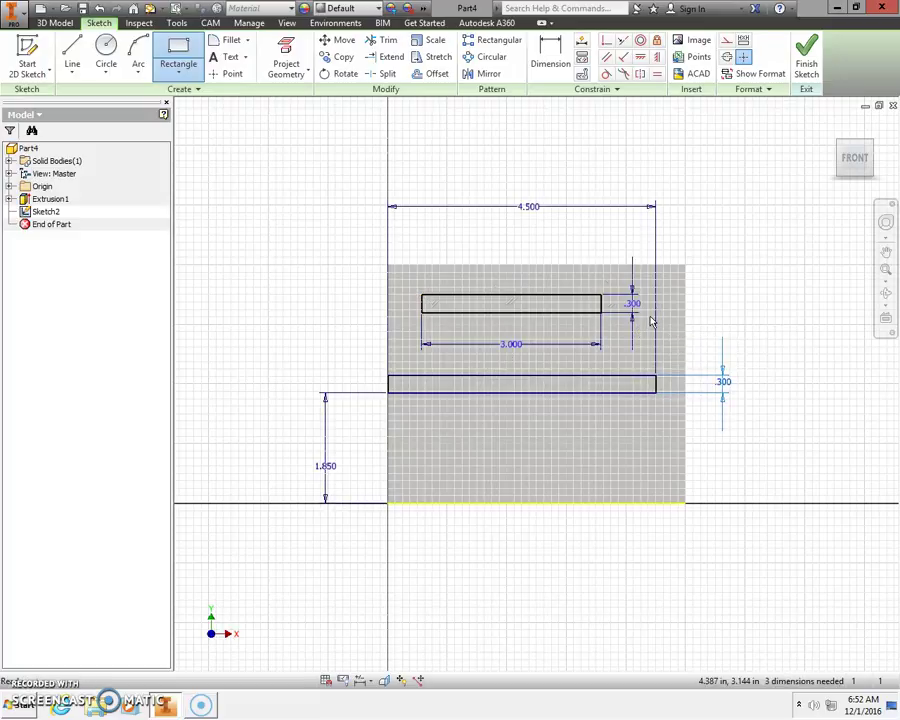
Step: Set the new slot .500 from the plate's left edge
{"action": "left_click", "coordinate": [549, 63]}
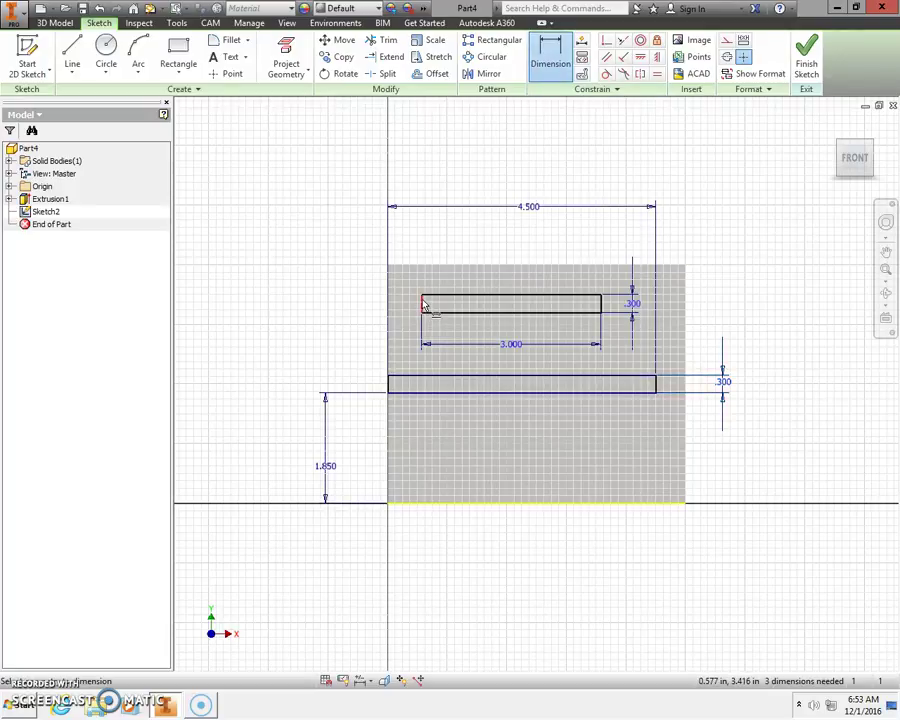
{"action": "left_click", "coordinate": [423, 304]}
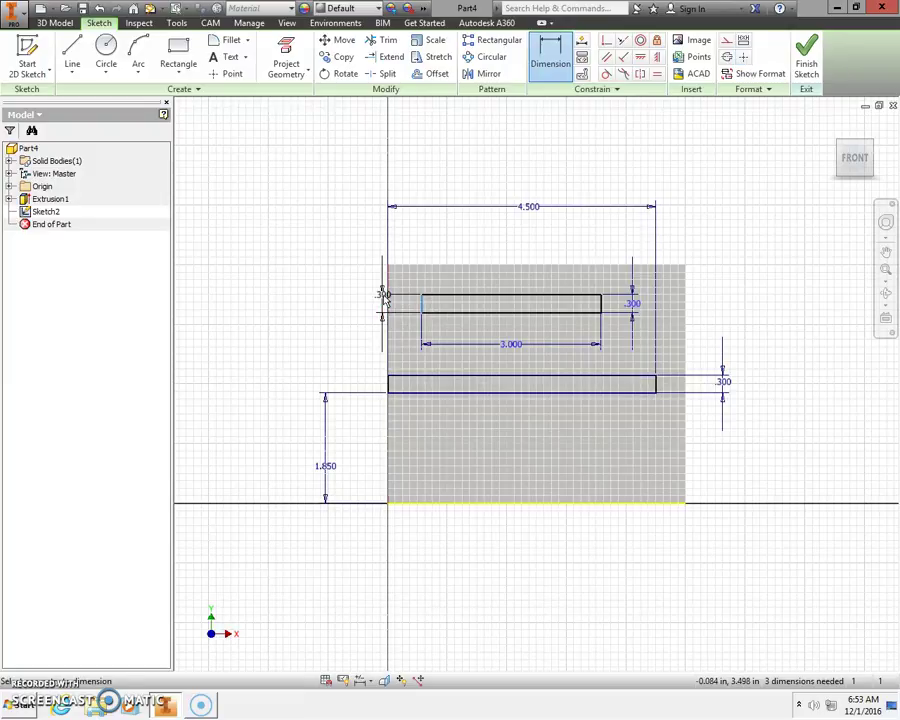
{"action": "left_click", "coordinate": [390, 303]}
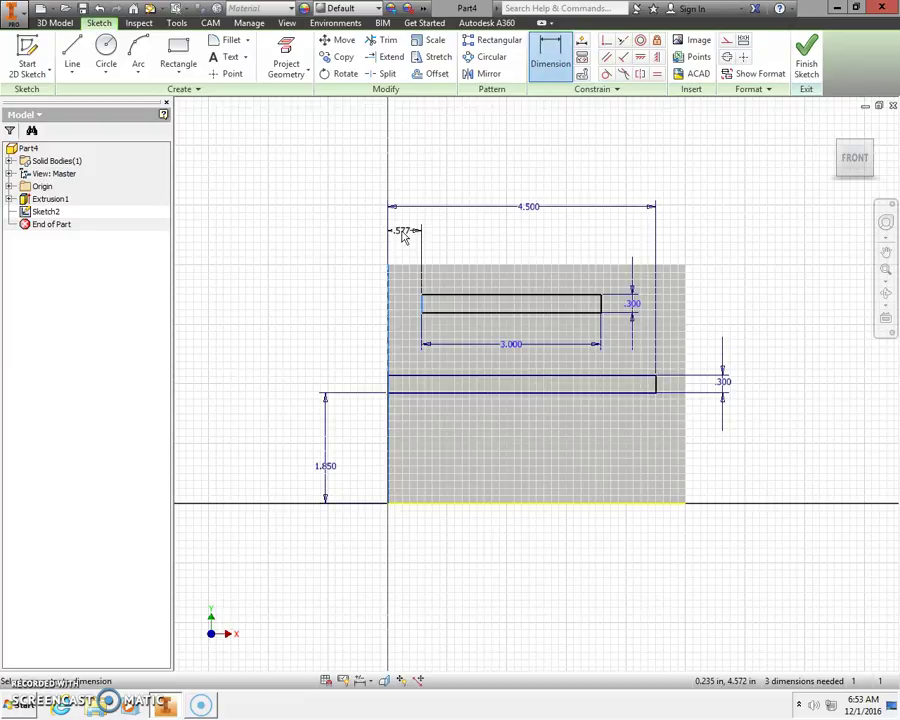
{"action": "left_click", "coordinate": [404, 236]}
{"action": "type", "text": ".5"}
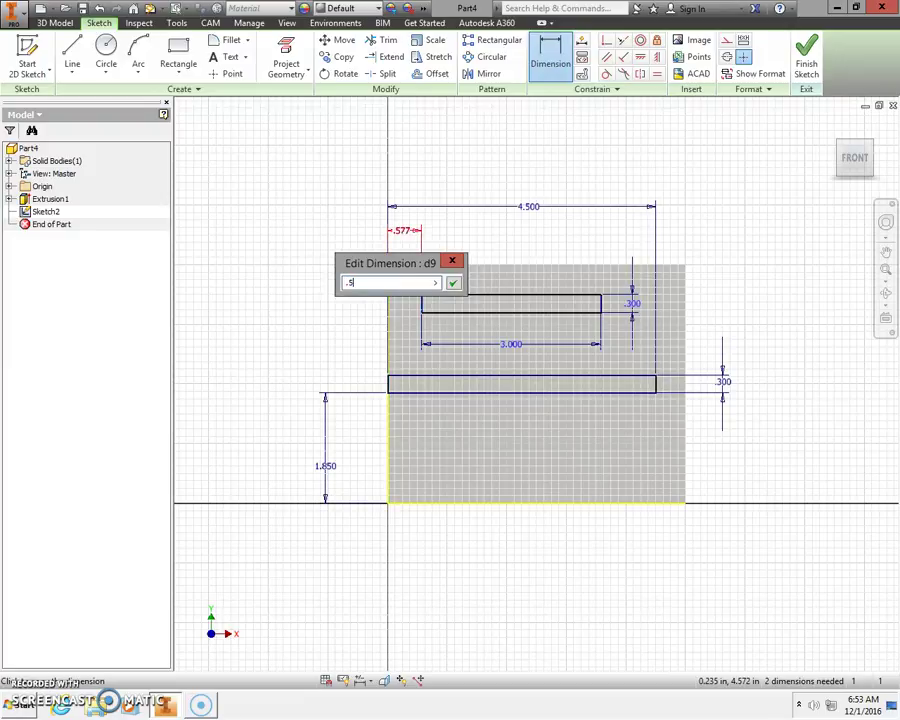
{"action": "left_click", "coordinate": [452, 283]}
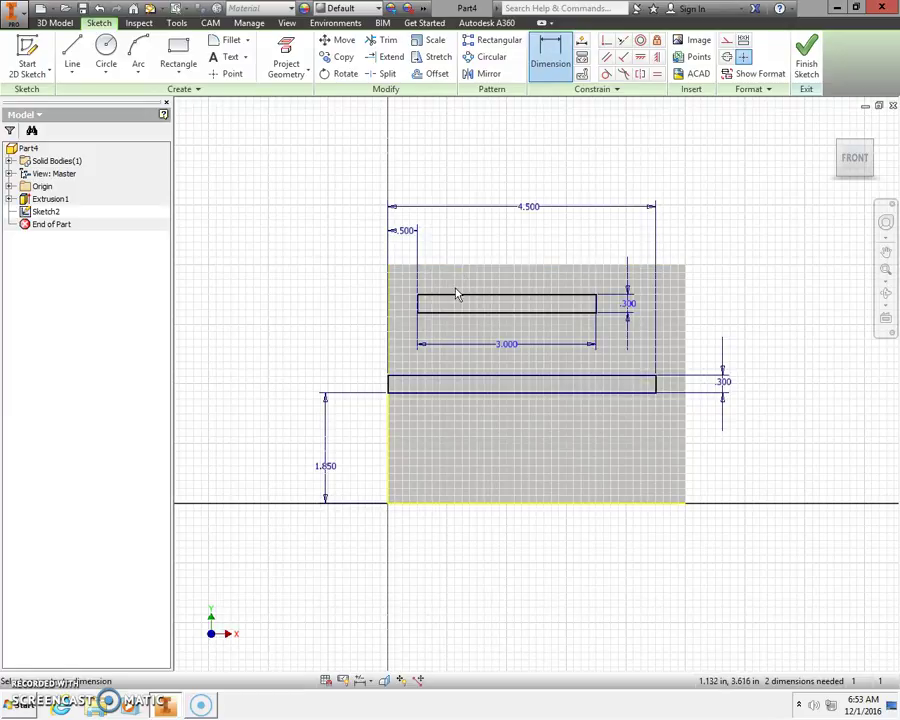
Step: Set the slot .500 below the top edge and move its 3.000 and .300 dimensions outside
{"action": "left_click", "coordinate": [458, 267]}
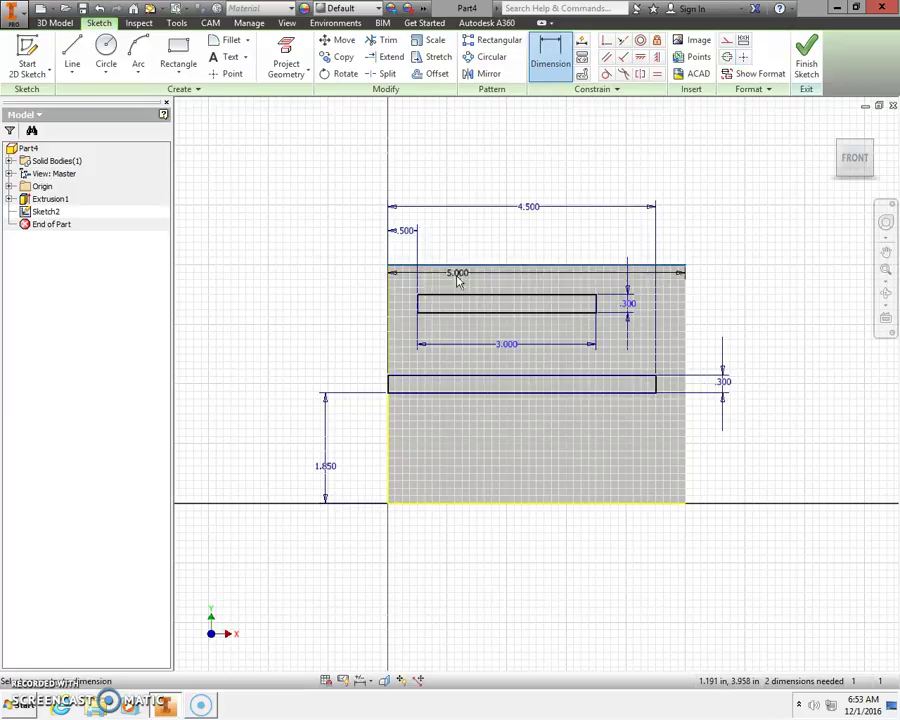
{"action": "left_click", "coordinate": [458, 297]}
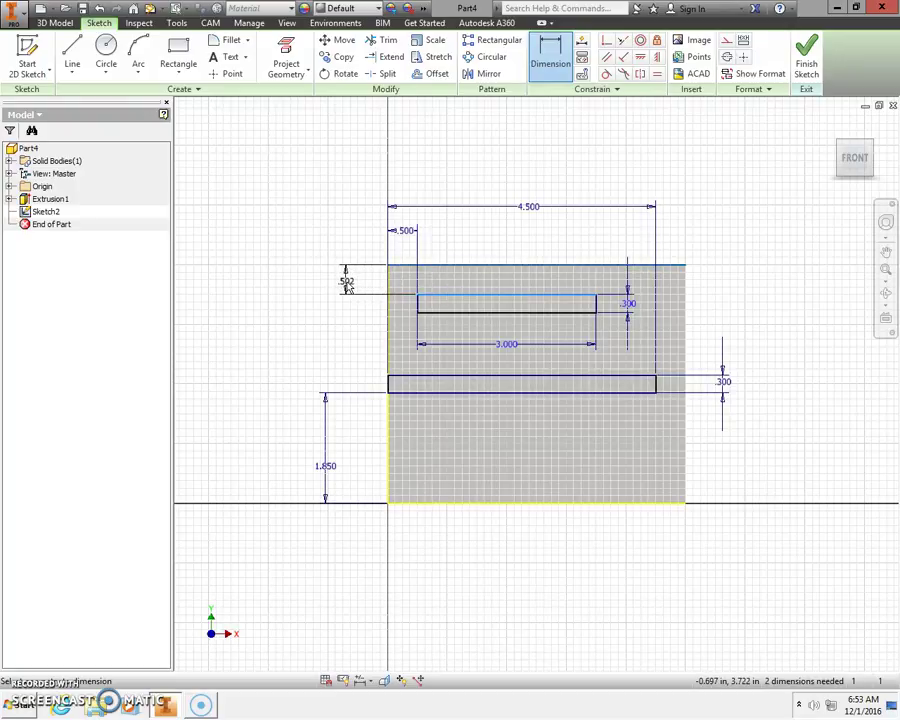
{"action": "left_click", "coordinate": [348, 287]}
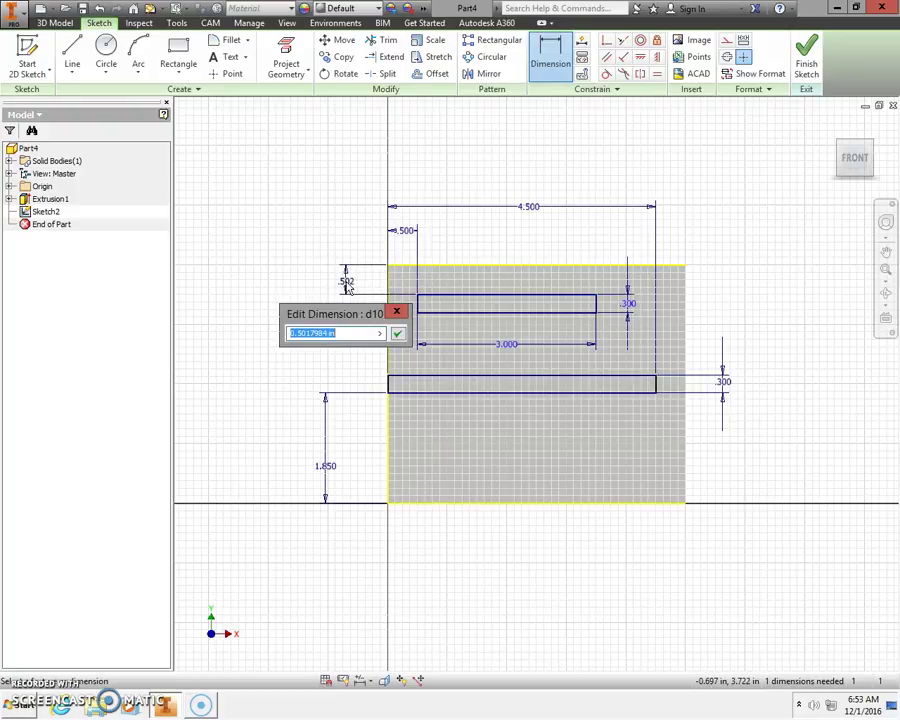
{"action": "type", "text": ".5"}
{"action": "left_click", "coordinate": [397, 333]}
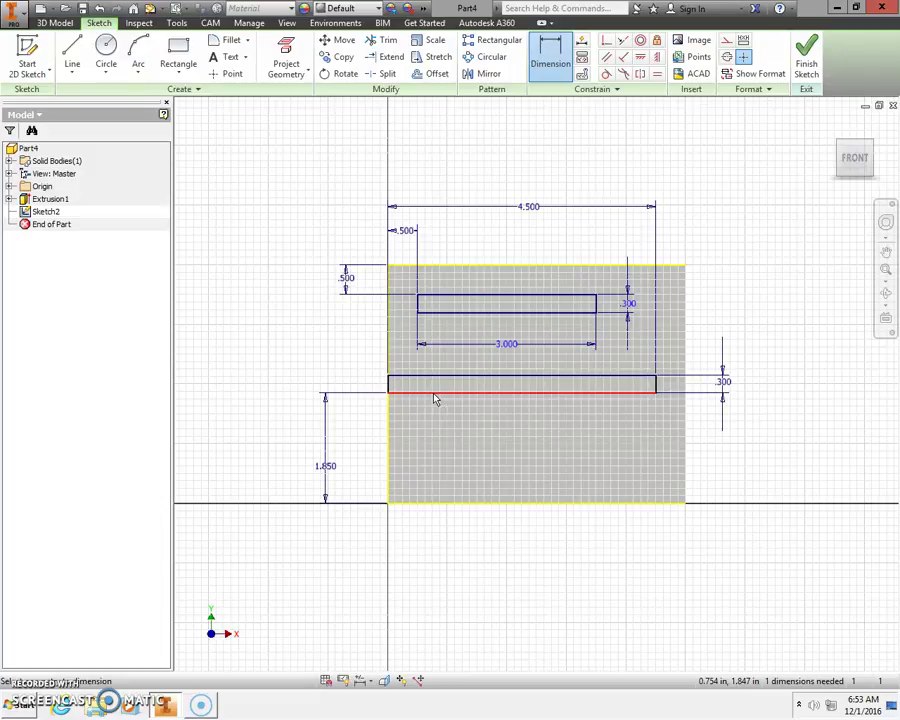
{"action": "key", "text": "Escape"}
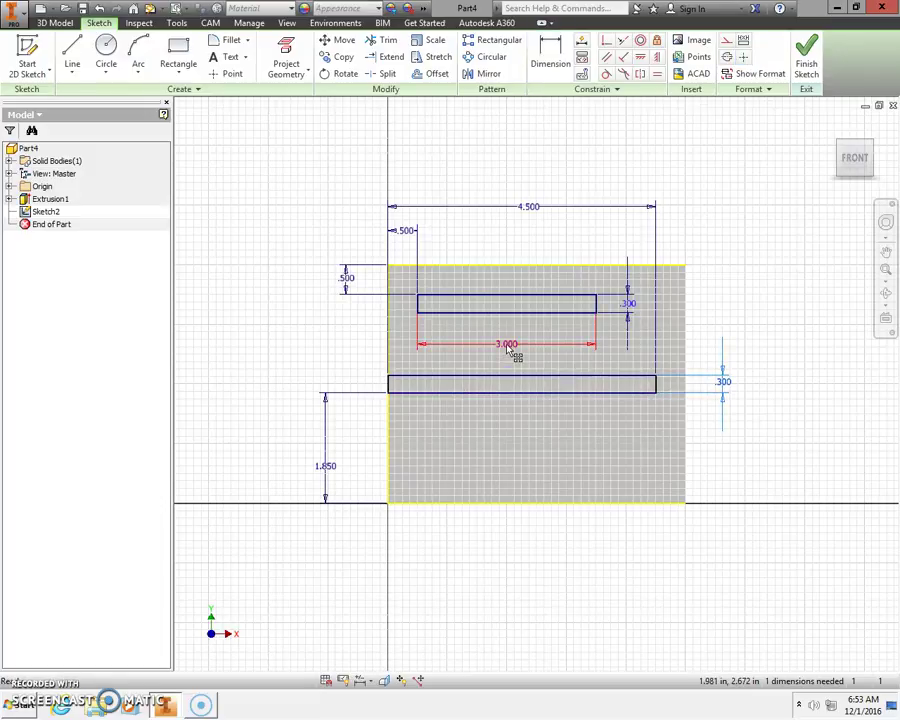
{"action": "left_click_drag", "start_coordinate": [509, 346], "coordinate": [510, 225]}
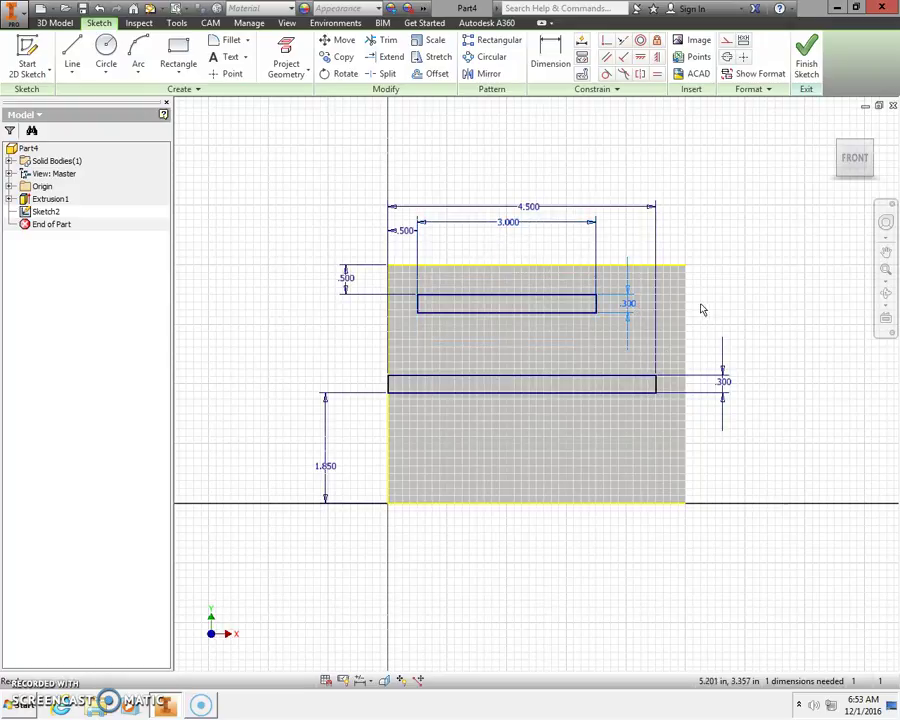
{"action": "left_click_drag", "start_coordinate": [632, 313], "coordinate": [733, 315]}
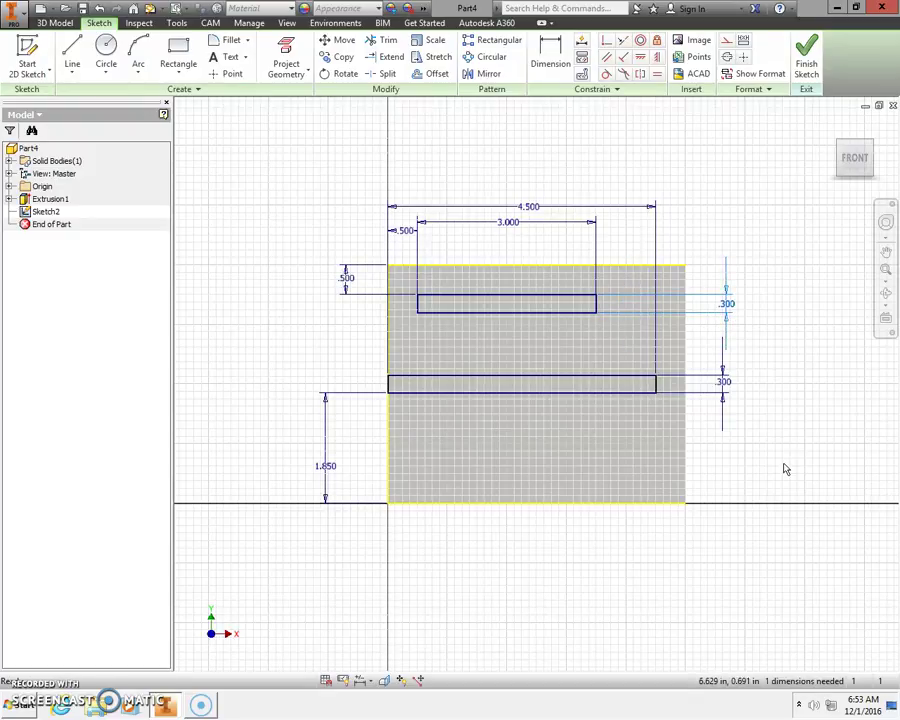
Step: Draw a 2.000 by 0.300 slot rectangle low on the plate and begin dimensioning it
{"action": "left_click", "coordinate": [177, 50]}
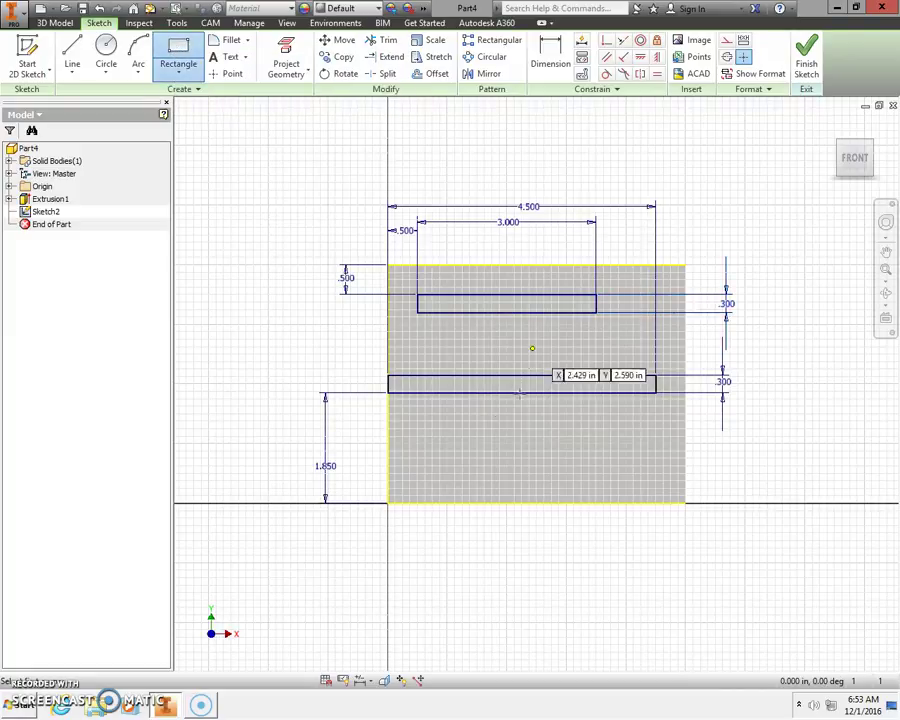
{"action": "left_click", "coordinate": [431, 437]}
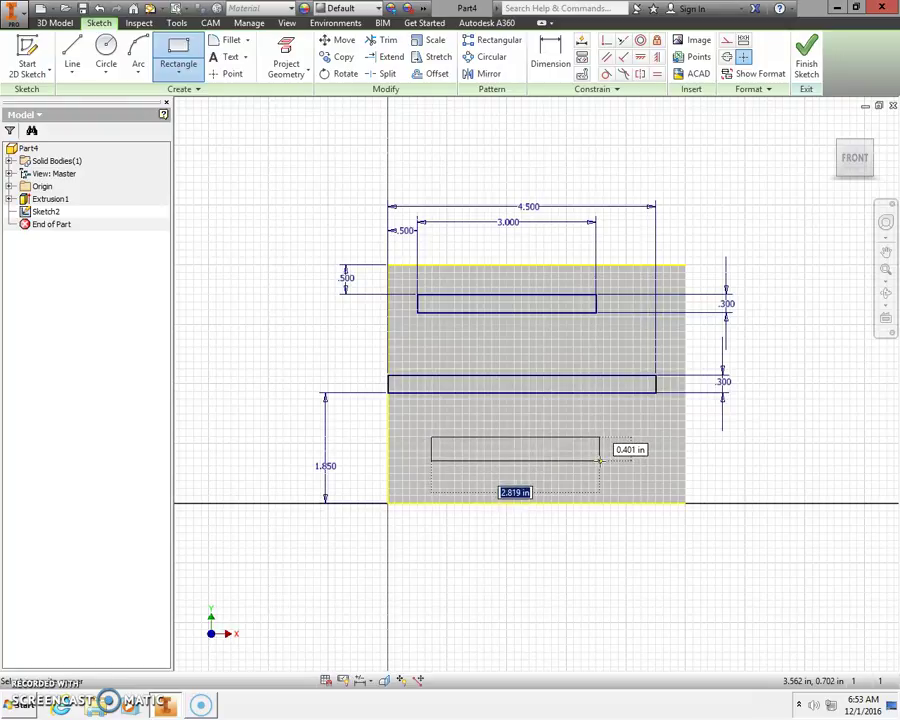
{"action": "type", "text": "2"}
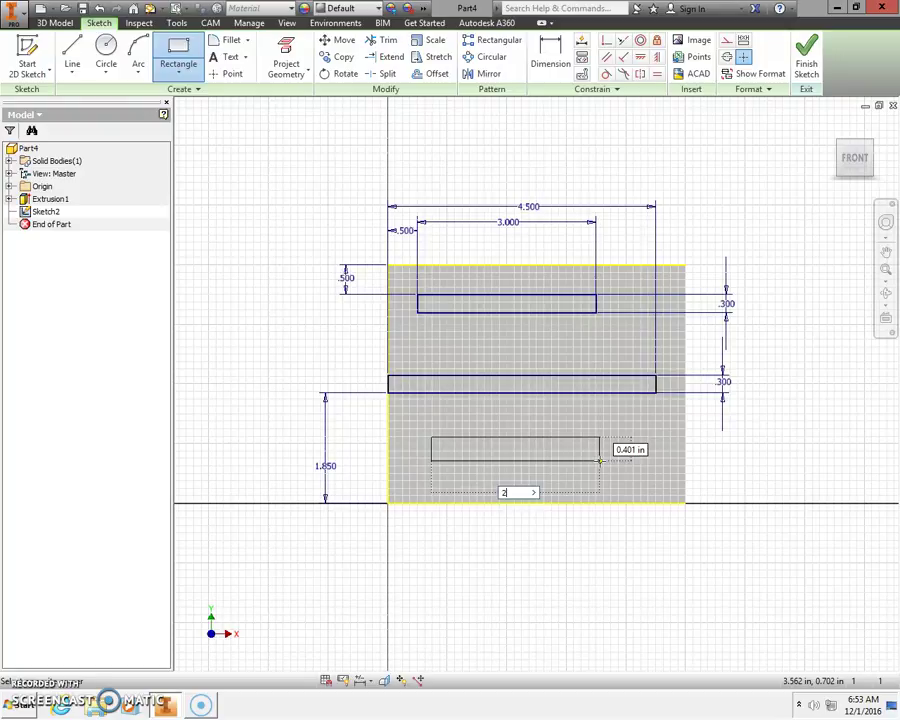
{"action": "key", "text": "Tab"}
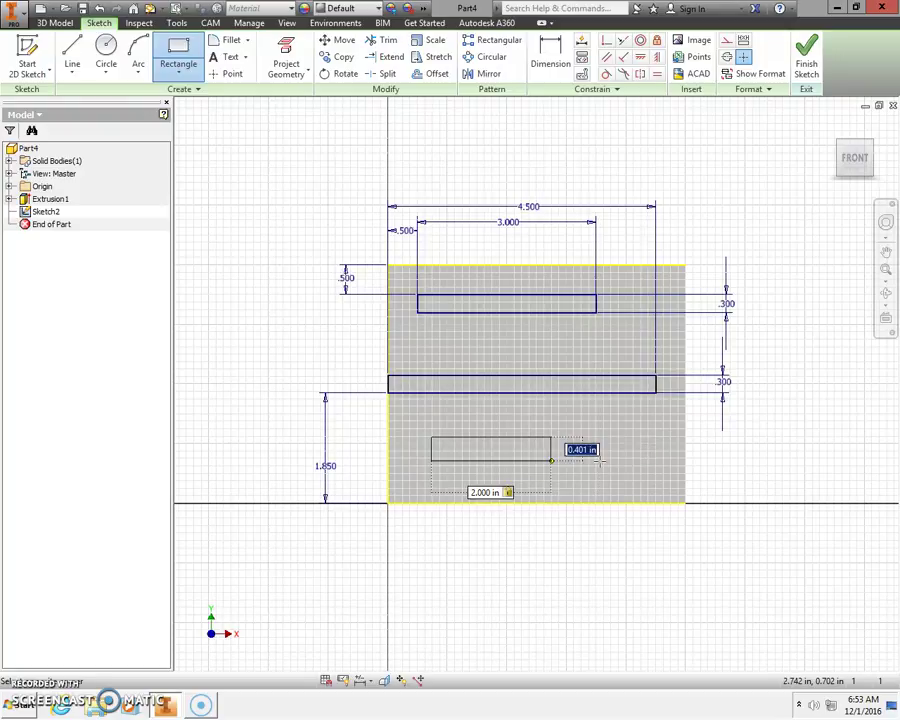
{"action": "type", "text": "."}
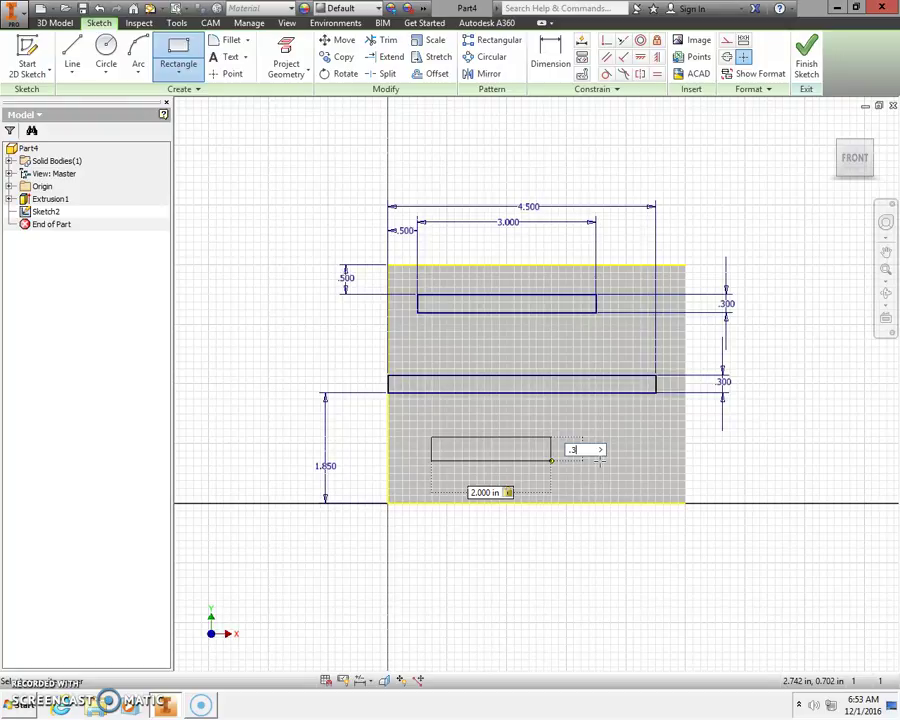
{"action": "type", "text": "3"}
{"action": "key", "text": "Return"}
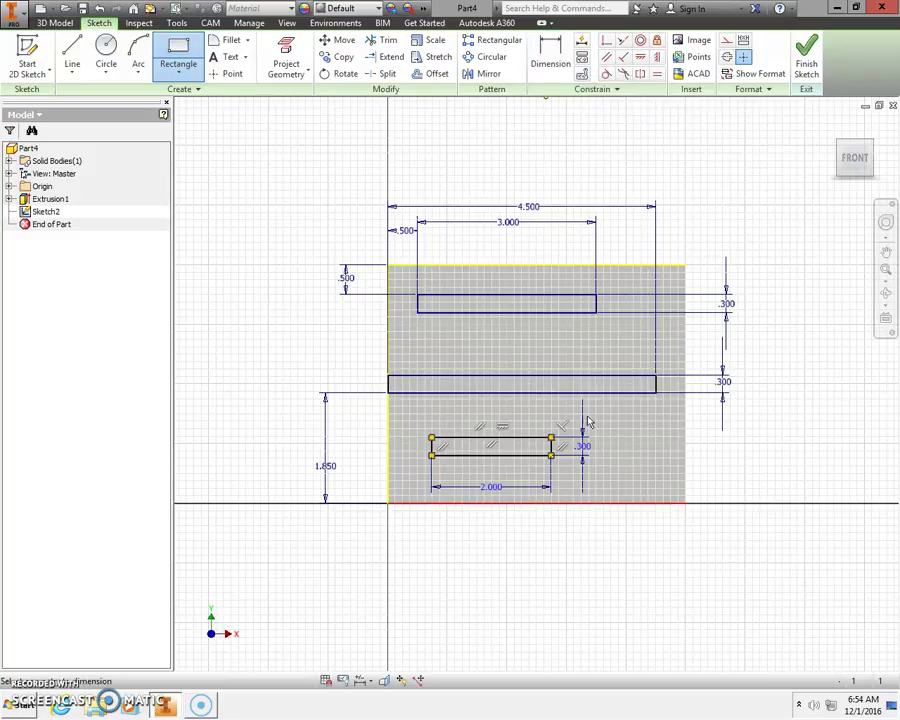
{"action": "key", "text": "d"}
{"action": "left_click", "coordinate": [432, 447]}
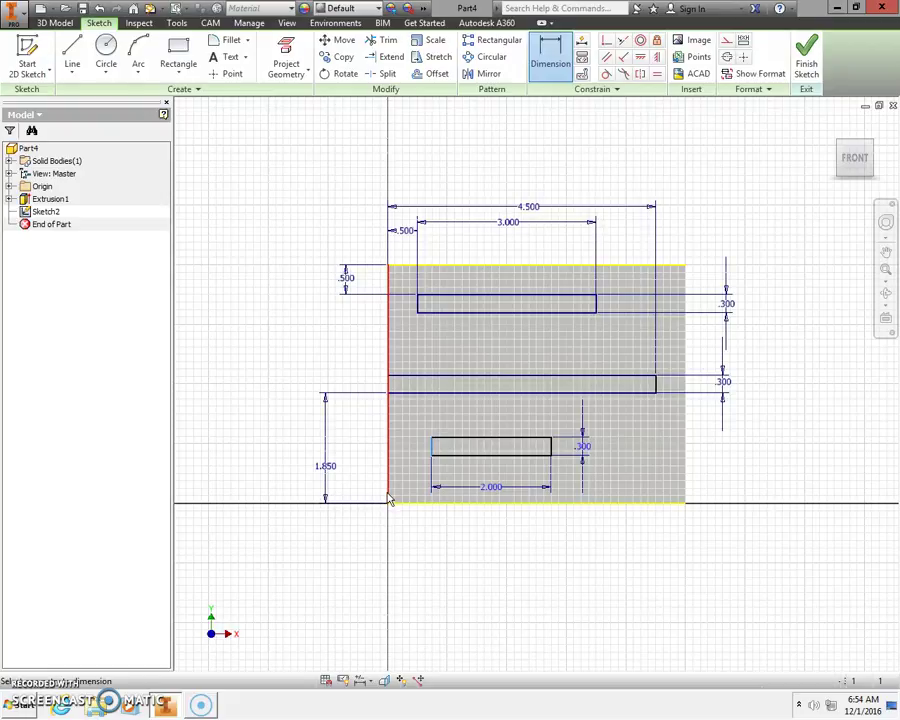
Step: Set the bottom slot 0.5 from the plate's left edge
{"action": "left_click", "coordinate": [389, 488]}
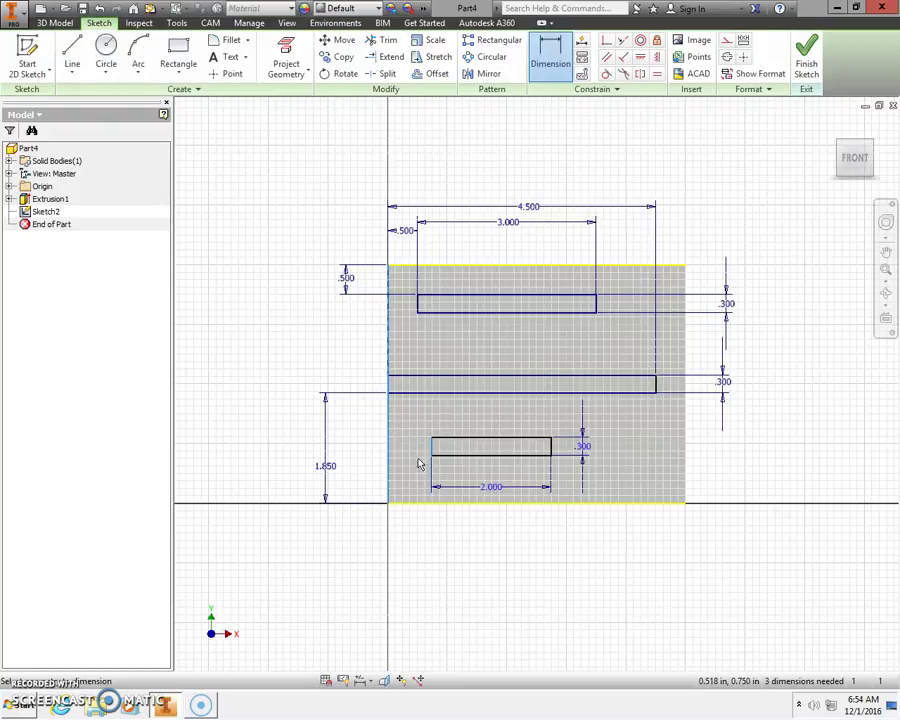
{"action": "key", "text": "Escape"}
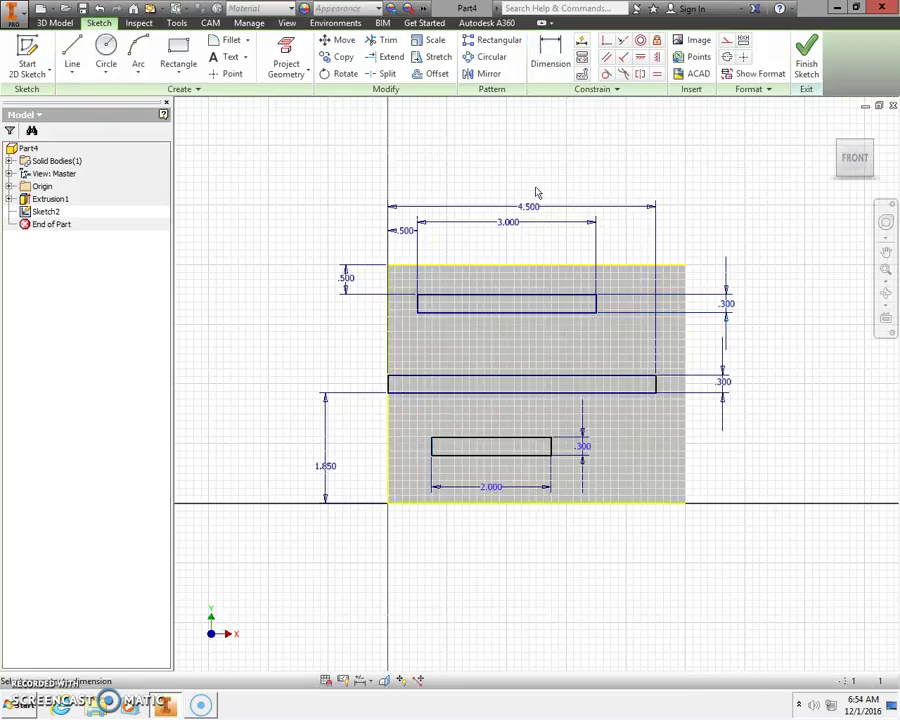
{"action": "key", "text": "d"}
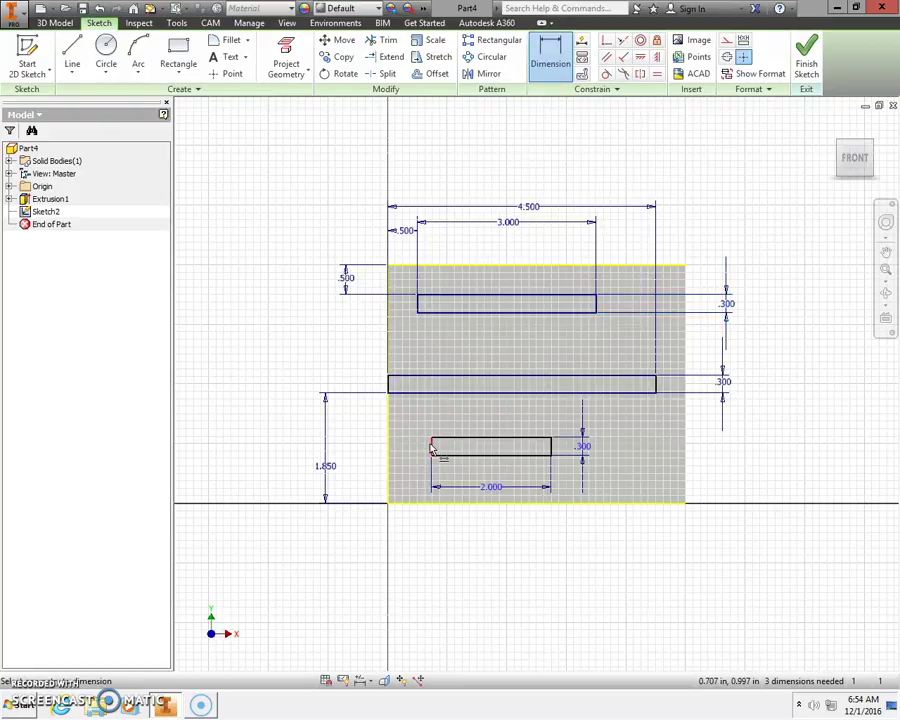
{"action": "left_click", "coordinate": [432, 447]}
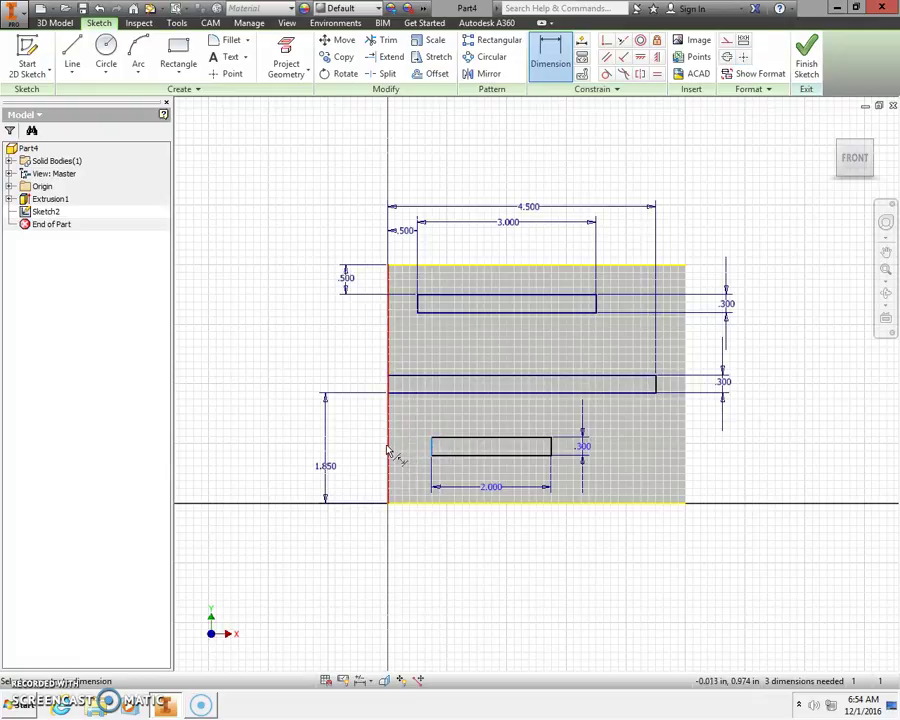
{"action": "left_click", "coordinate": [389, 450]}
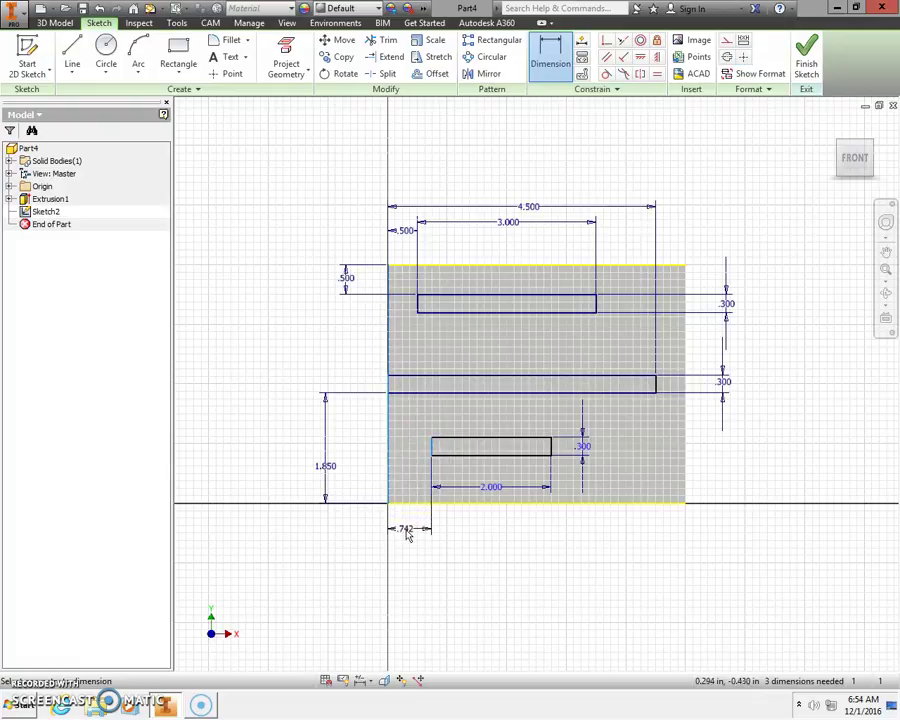
{"action": "left_click", "coordinate": [407, 532]}
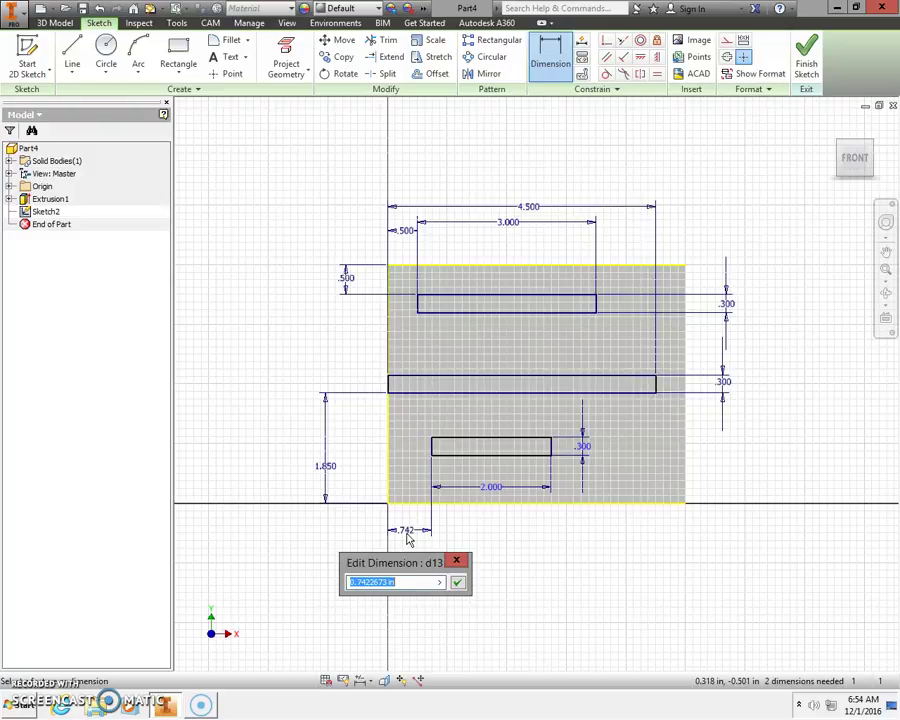
{"action": "type", "text": ".5"}
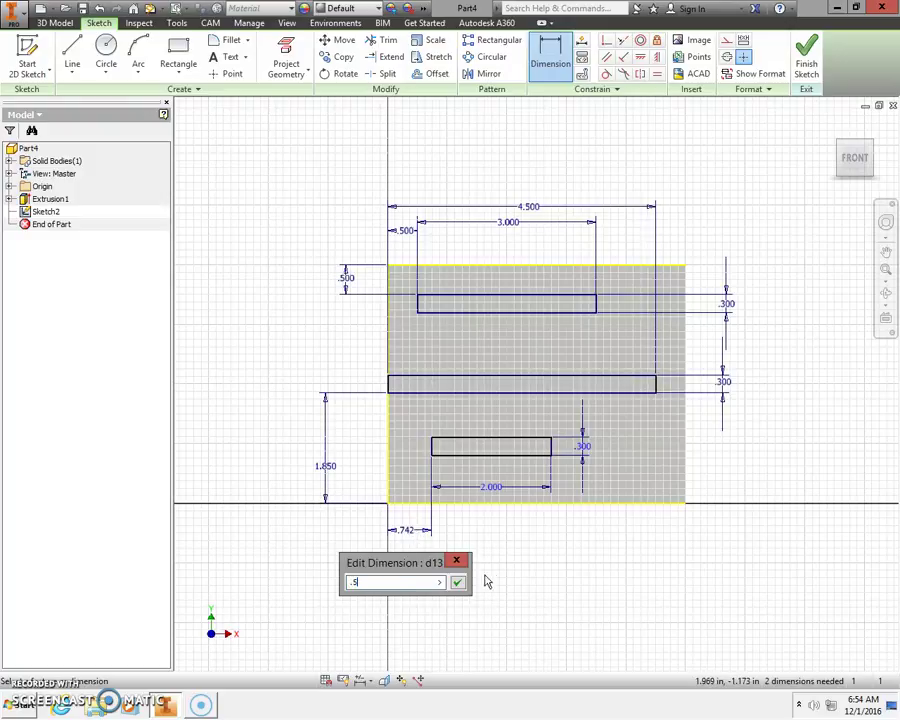
{"action": "left_click", "coordinate": [458, 587]}
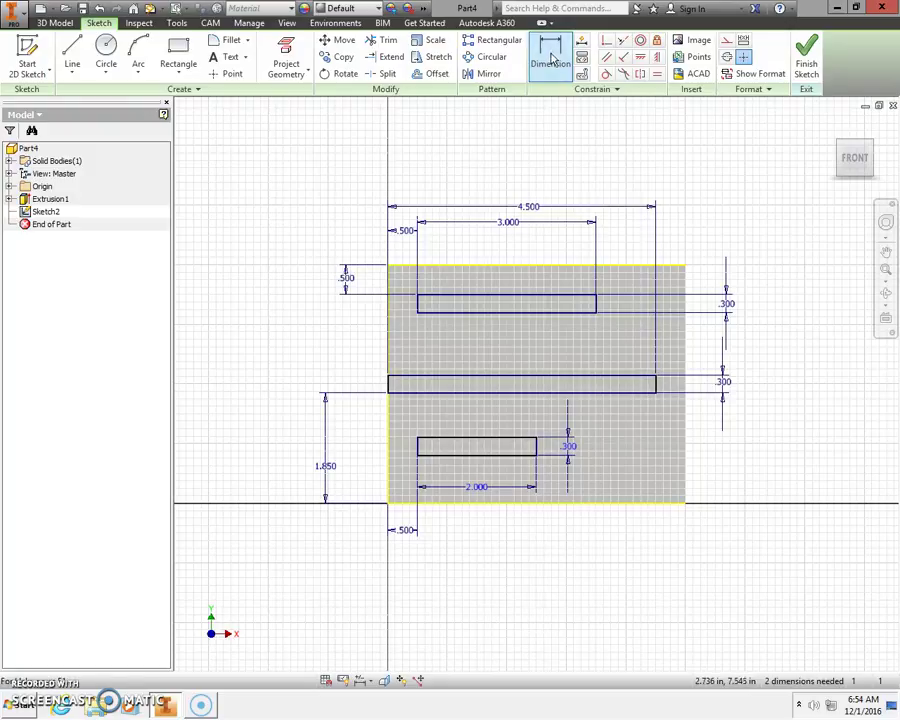
Step: Set the bottom slot 0.75 above the bottom edge and move its 2.000 and .300 dimensions outside
{"action": "left_click", "coordinate": [457, 457]}
{"action": "left_click", "coordinate": [420, 502]}
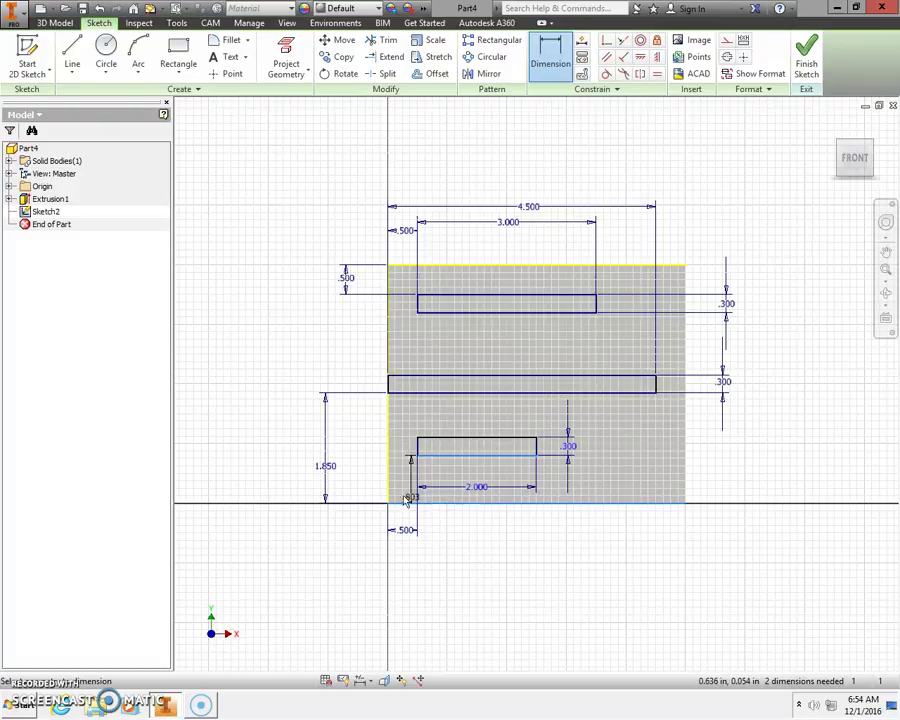
{"action": "left_click", "coordinate": [360, 494]}
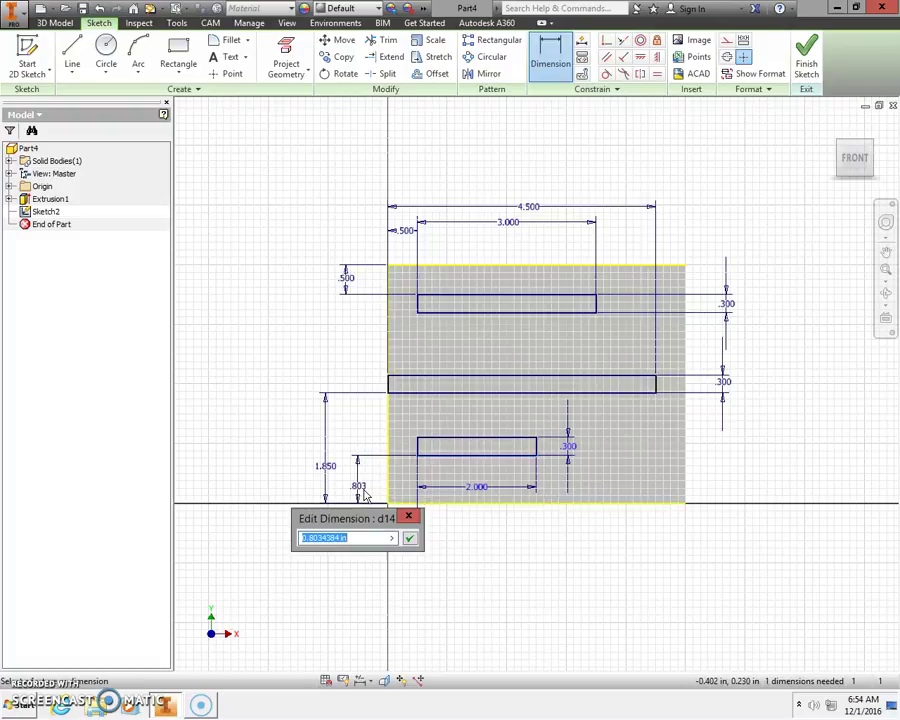
{"action": "type", "text": ".75"}
{"action": "left_click", "coordinate": [410, 539]}
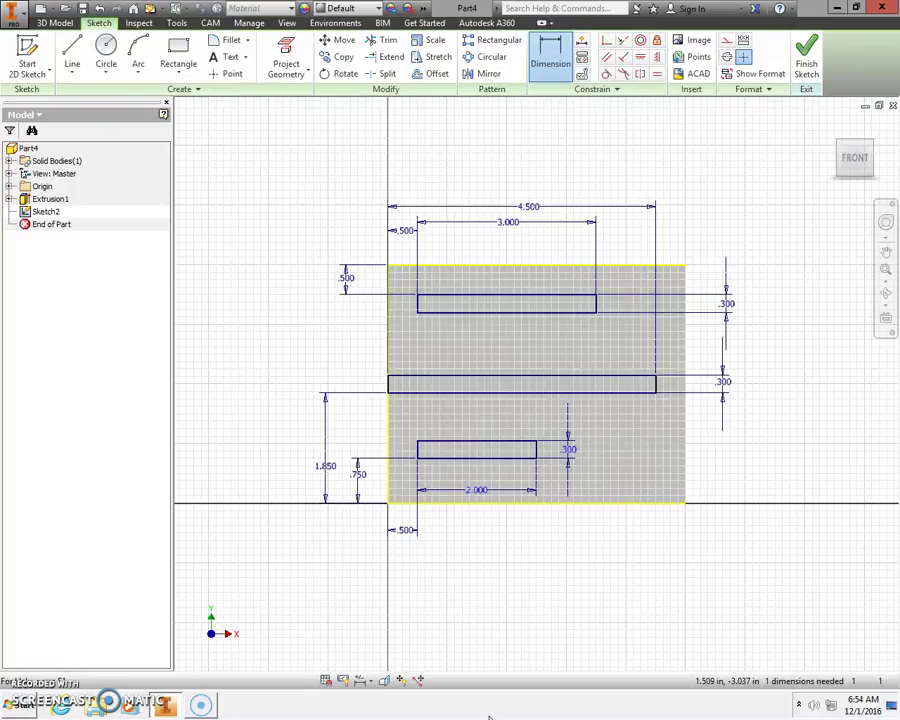
{"action": "key", "text": "Escape"}
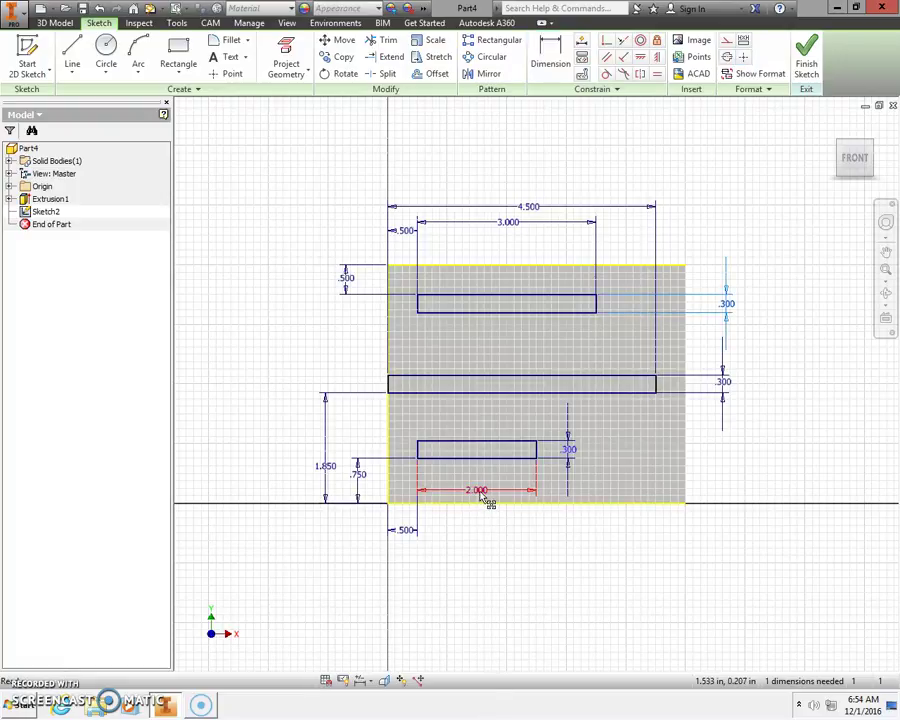
{"action": "left_click_drag", "start_coordinate": [480, 494], "coordinate": [486, 537]}
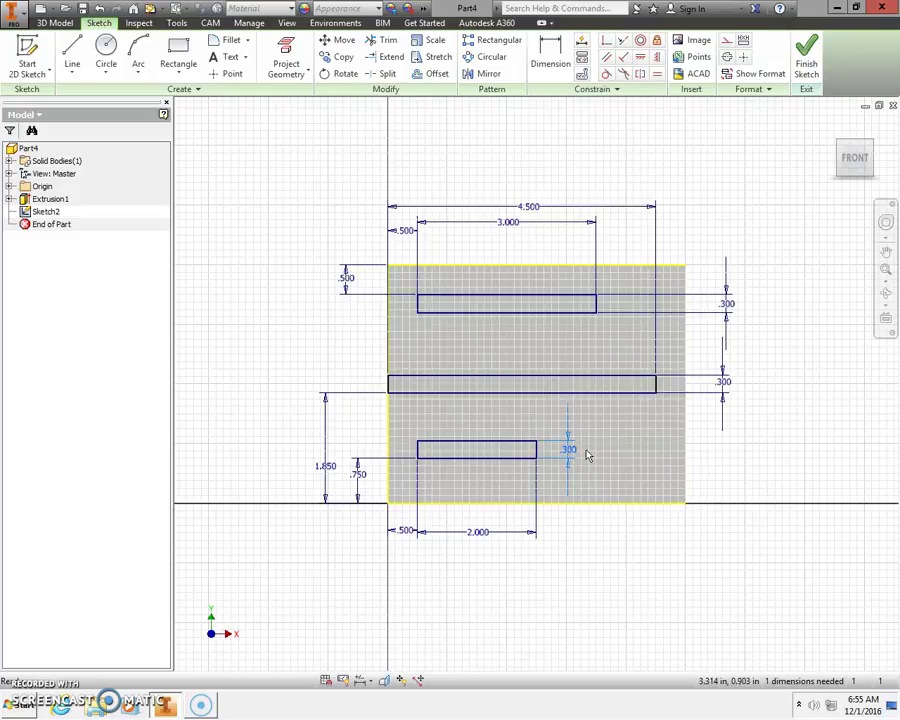
{"action": "left_click_drag", "start_coordinate": [570, 455], "coordinate": [737, 458]}
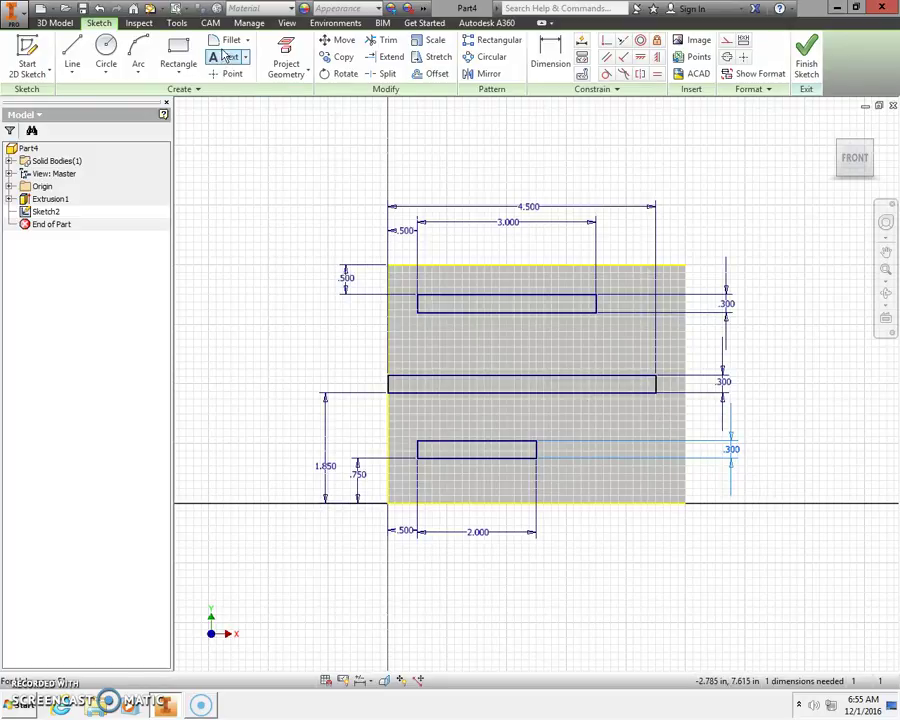
Step: Draw a 0.300 by 2.750 vertical rectangle from the bottom slot's corner
{"action": "left_click", "coordinate": [179, 50]}
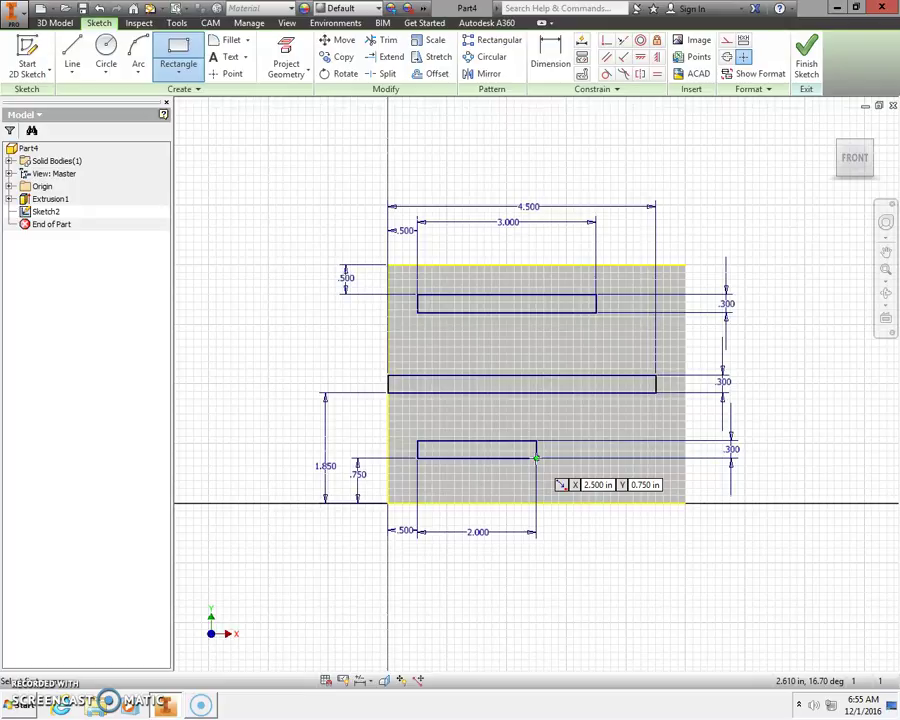
{"action": "left_click", "coordinate": [536, 458]}
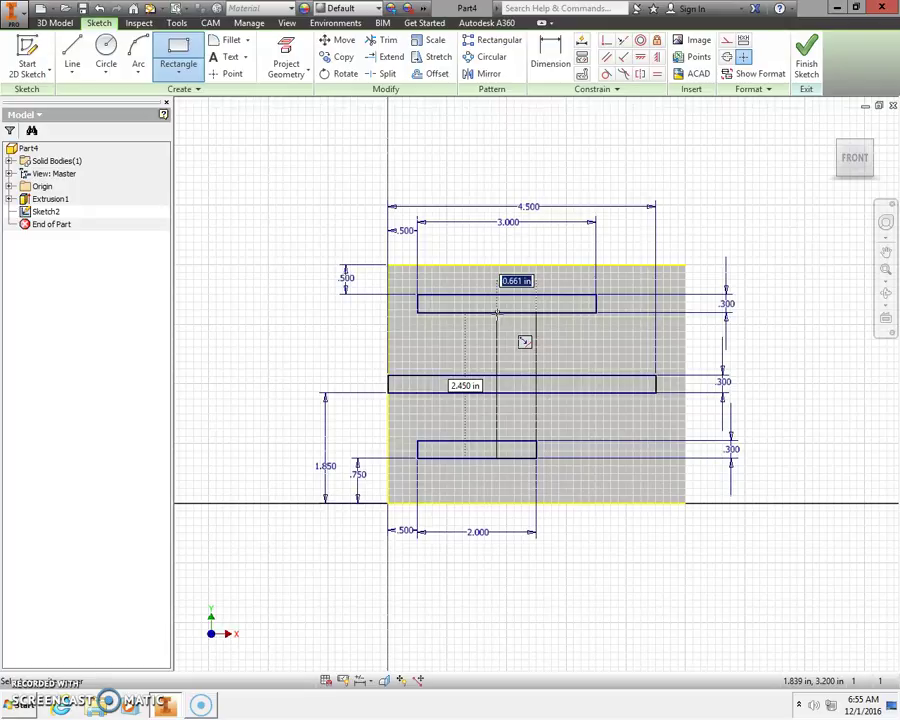
{"action": "type", "text": ".3"}
{"action": "key", "text": "Tab"}
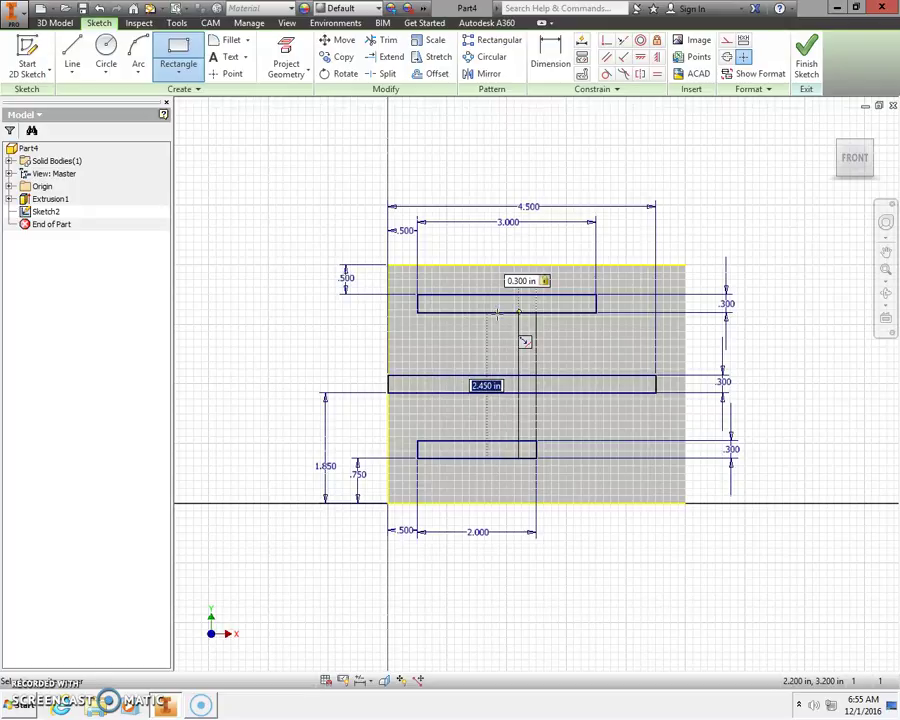
{"action": "type", "text": "2"}
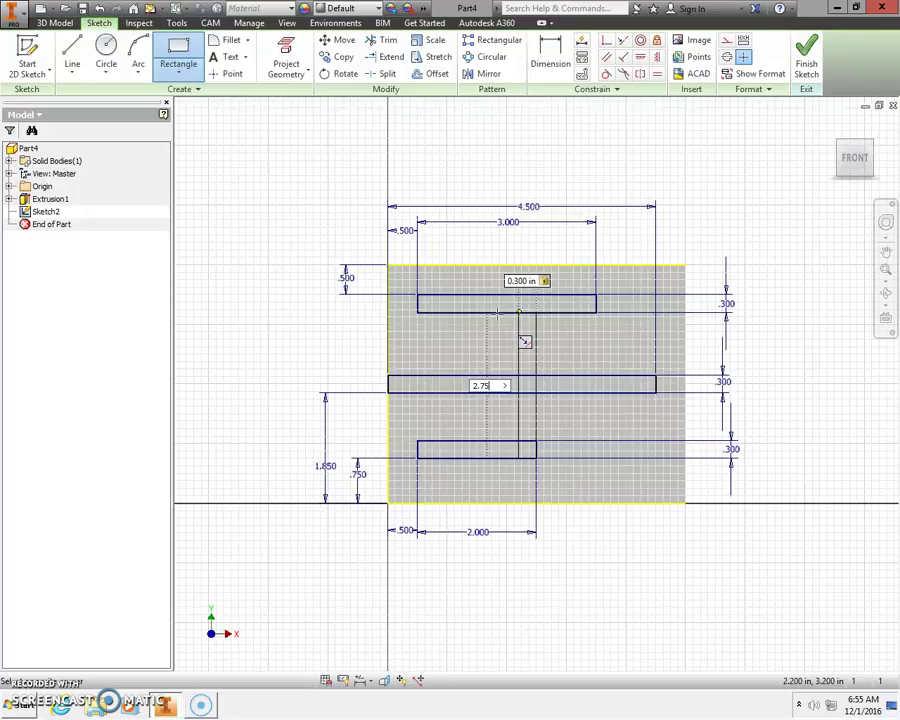
{"action": "type", "text": ".75"}
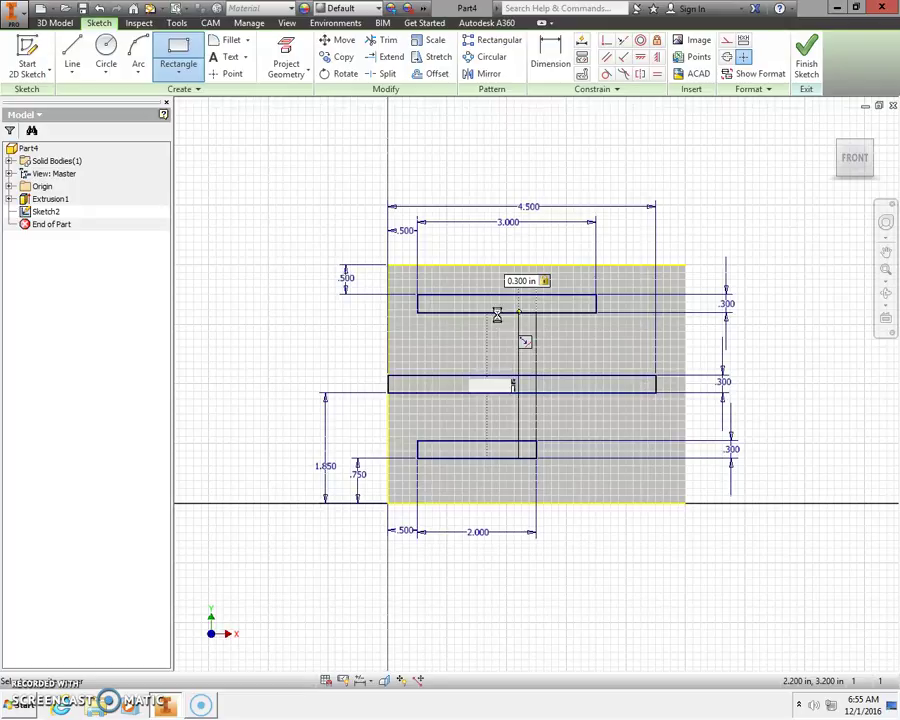
{"action": "key", "text": "Return"}
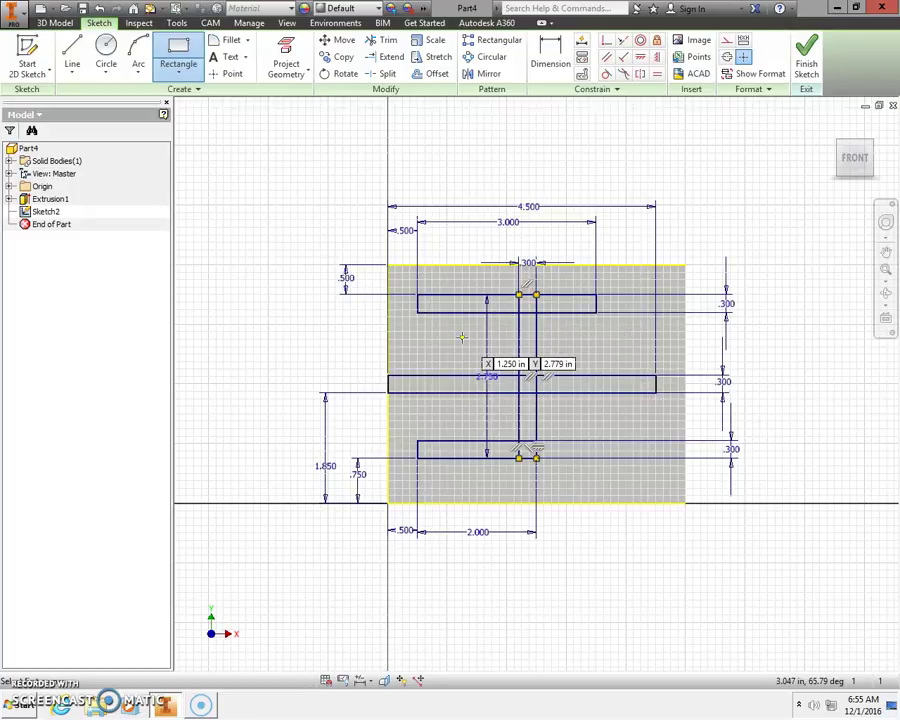
{"action": "key", "text": "Escape"}
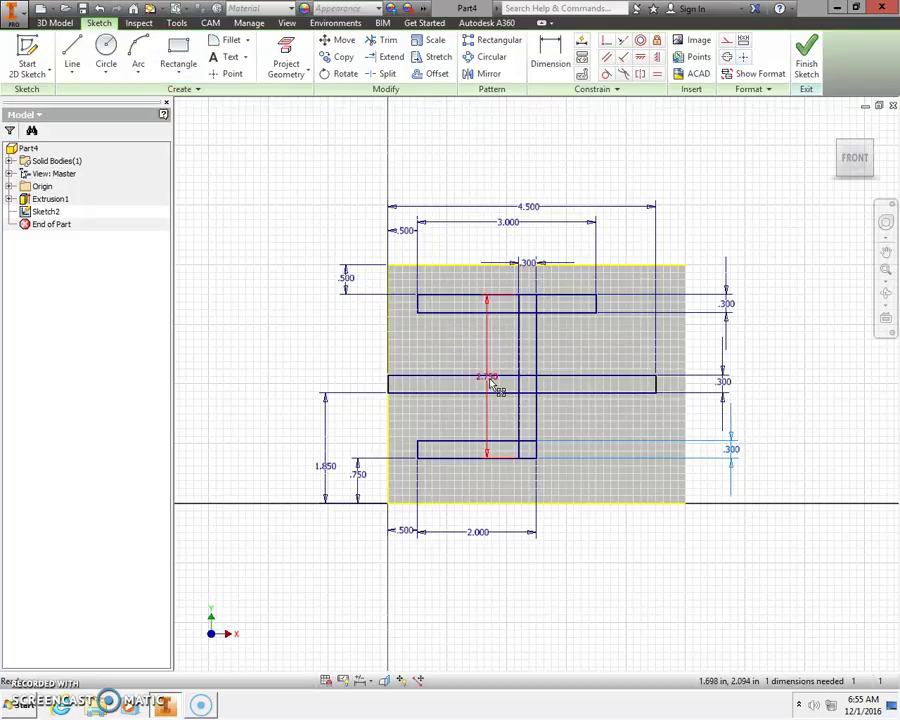
Step: Move the 2.750 dimension left of the plate and the .300 dimension above it
{"action": "left_click", "coordinate": [290, 384]}
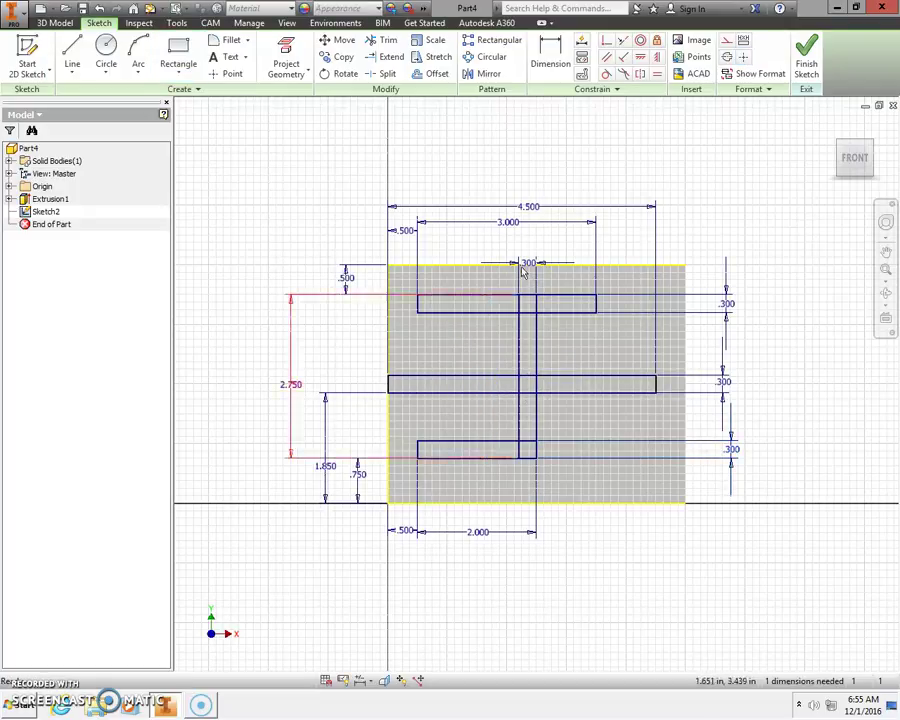
{"action": "left_click", "coordinate": [528, 264]}
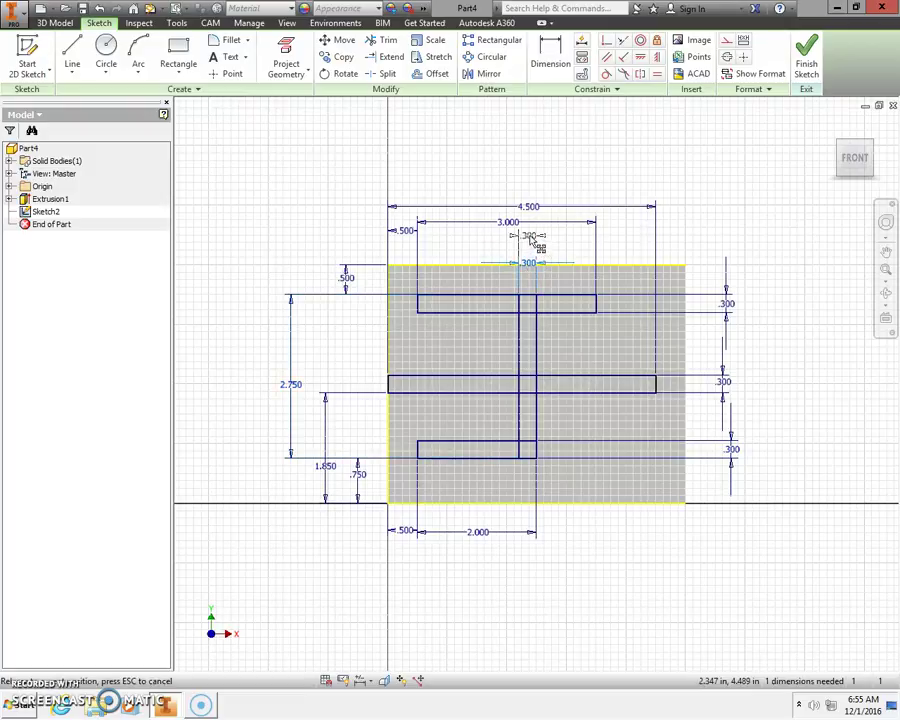
{"action": "left_click", "coordinate": [531, 237]}
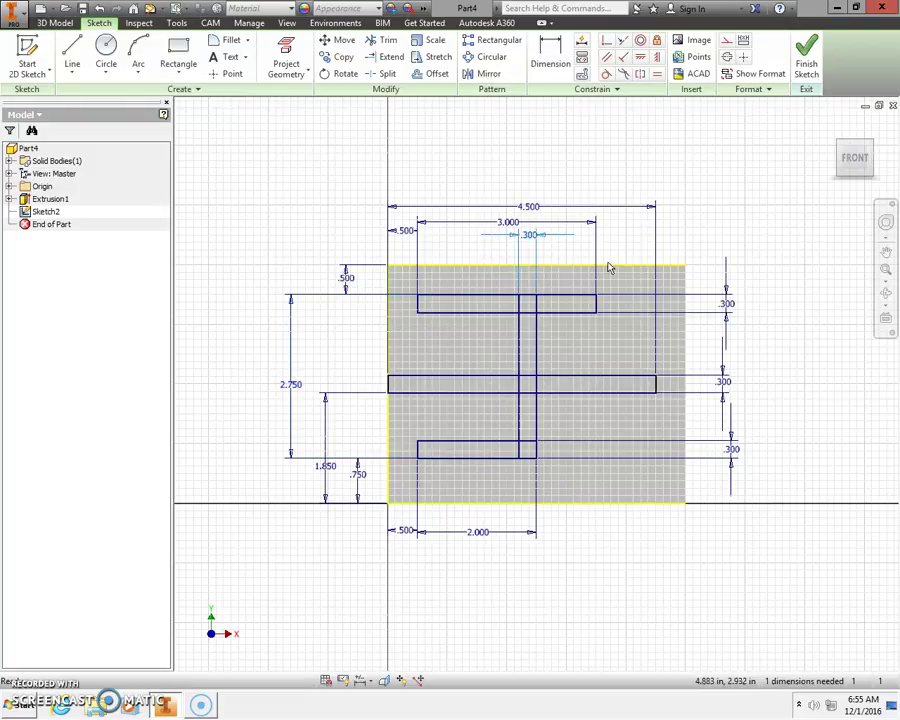
{"action": "left_click", "coordinate": [180, 55]}
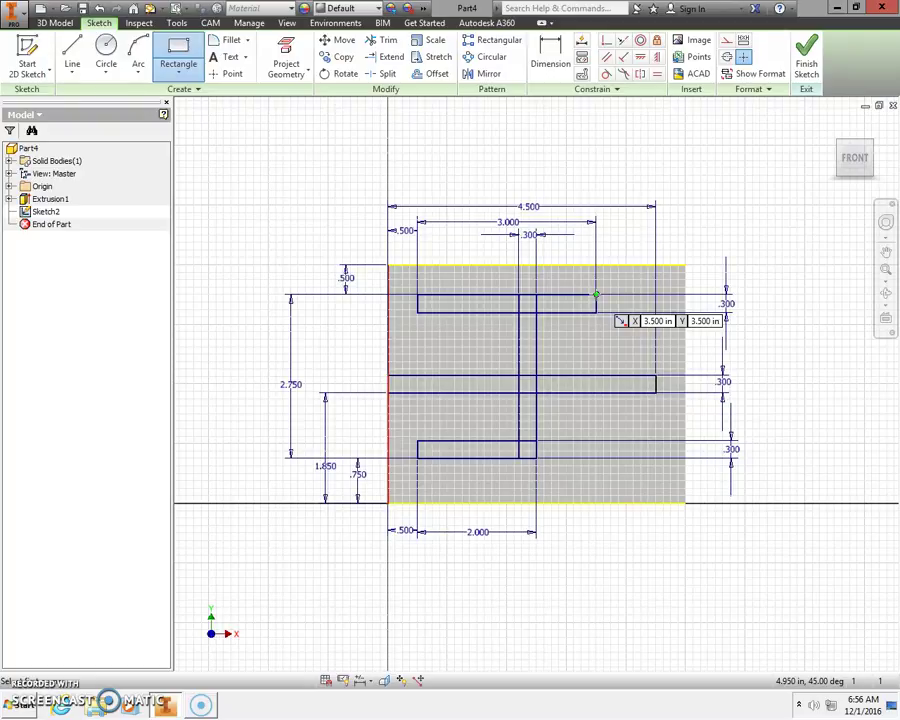
Step: Draw a second 0.300 by 2.750 vertical rectangle from the top slot's right end
{"action": "left_click", "coordinate": [596, 294]}
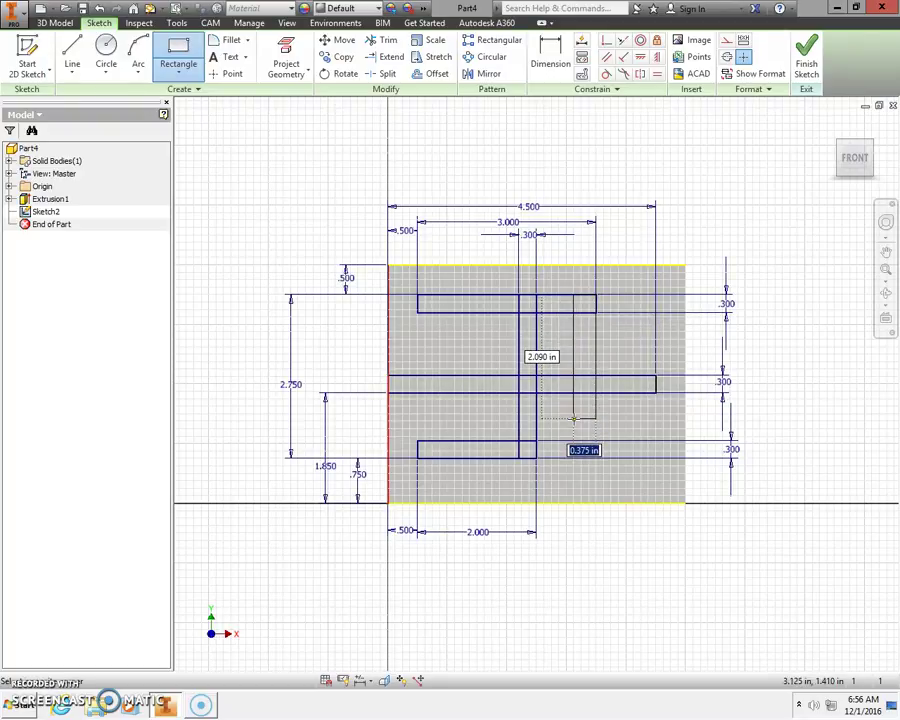
{"action": "type", "text": ".3"}
{"action": "key", "text": "Tab"}
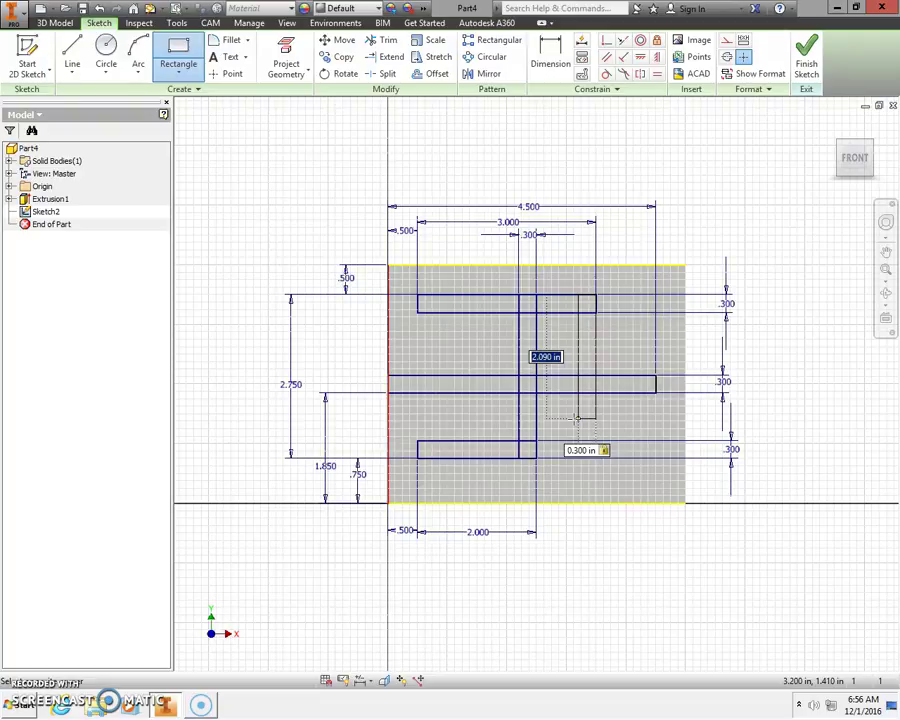
{"action": "type", "text": "2.75"}
{"action": "key", "text": "Return"}
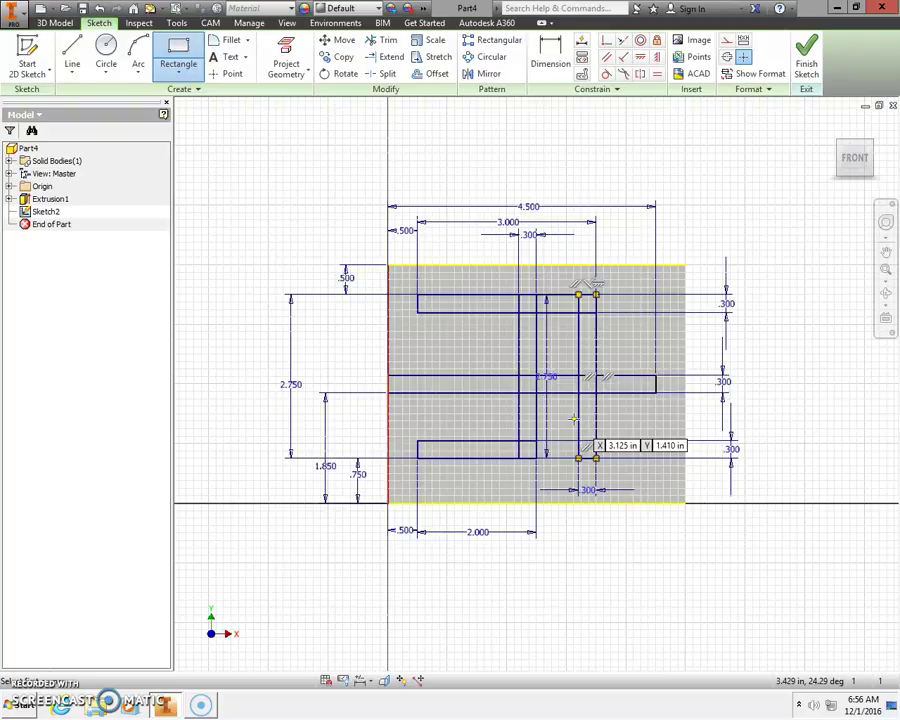
{"action": "key", "text": "Escape"}
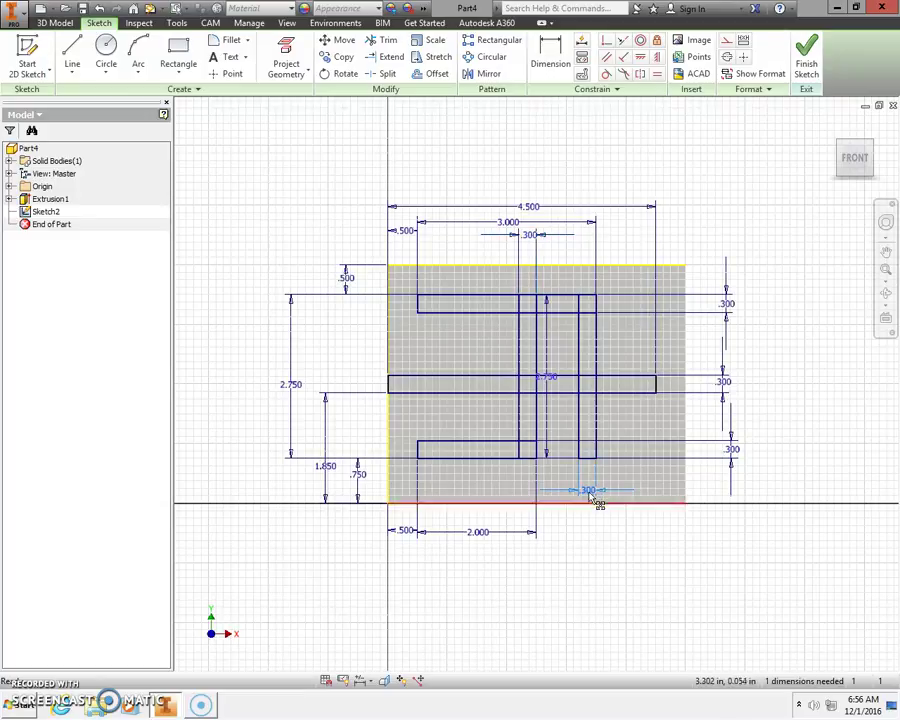
Step: Move the .300 dimension below the plate and dimension the vertical slot line 2.750 at right
{"action": "left_click_drag", "start_coordinate": [592, 492], "coordinate": [594, 534]}
{"action": "left_click", "coordinate": [548, 380]}
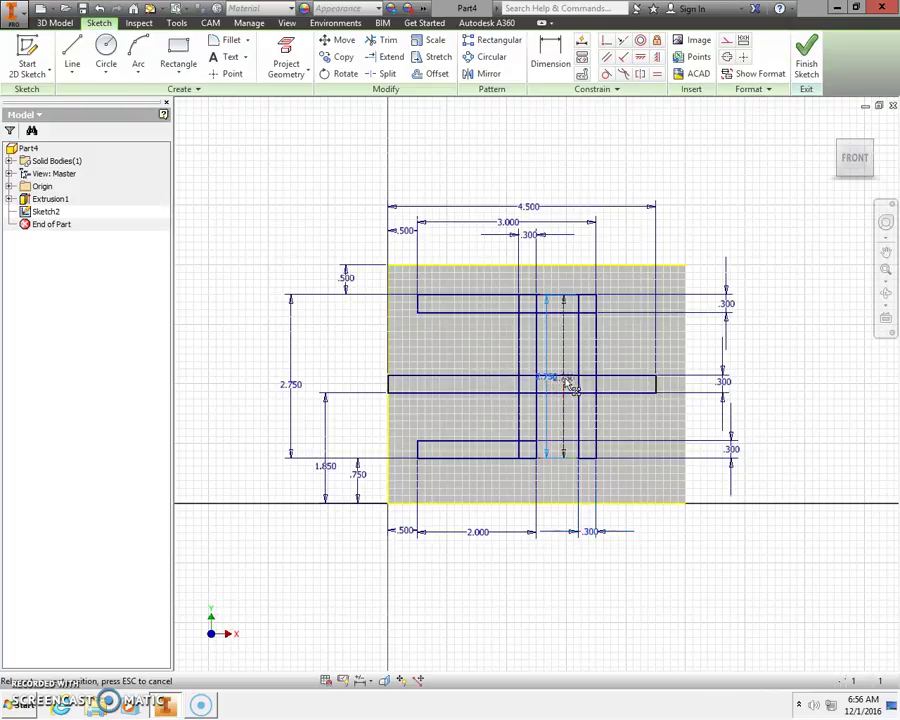
{"action": "left_click", "coordinate": [768, 392]}
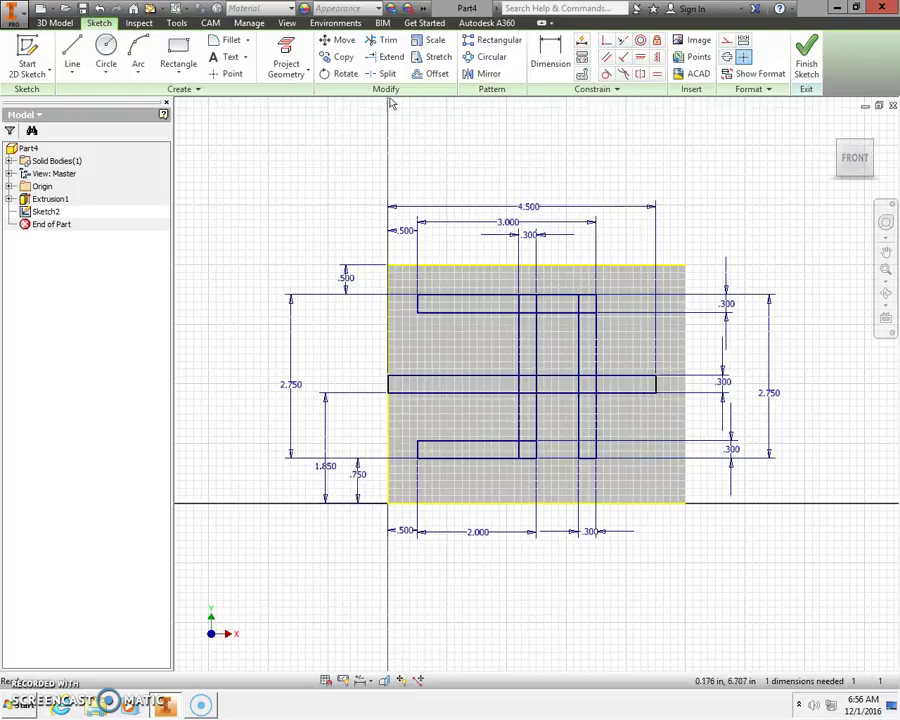
Step: Trim the overlapping edges of the middle and right bars between the slots
{"action": "left_click", "coordinate": [388, 44]}
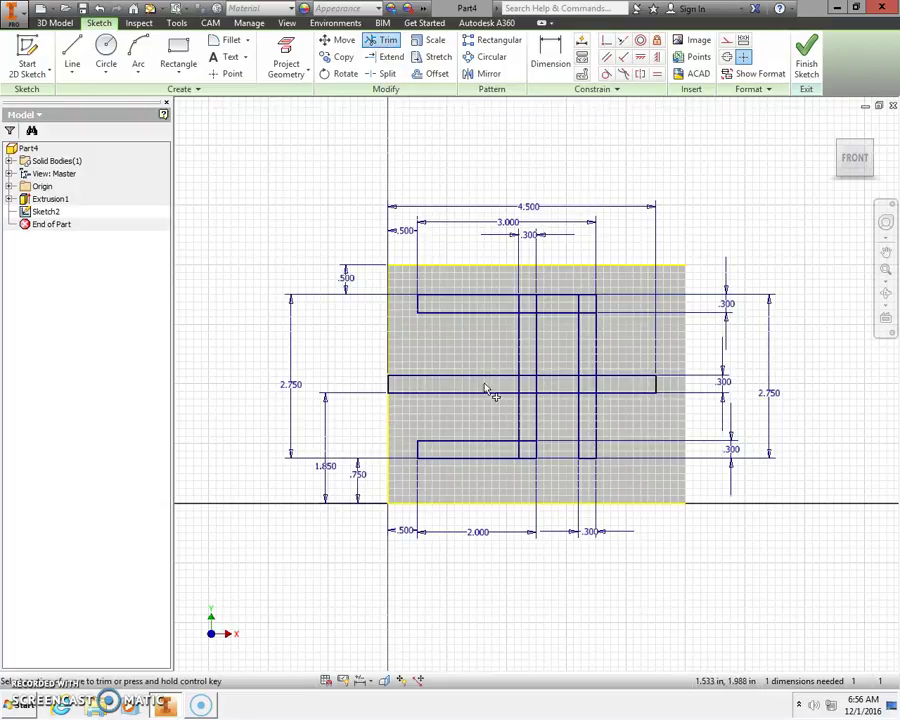
{"action": "left_click", "coordinate": [522, 390]}
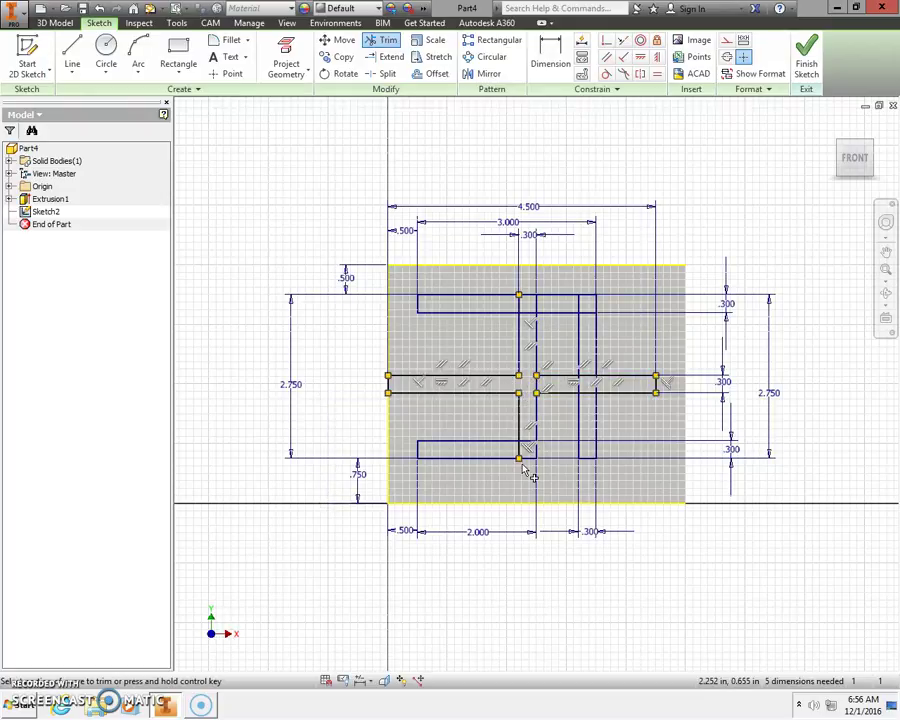
{"action": "left_click", "coordinate": [560, 393]}
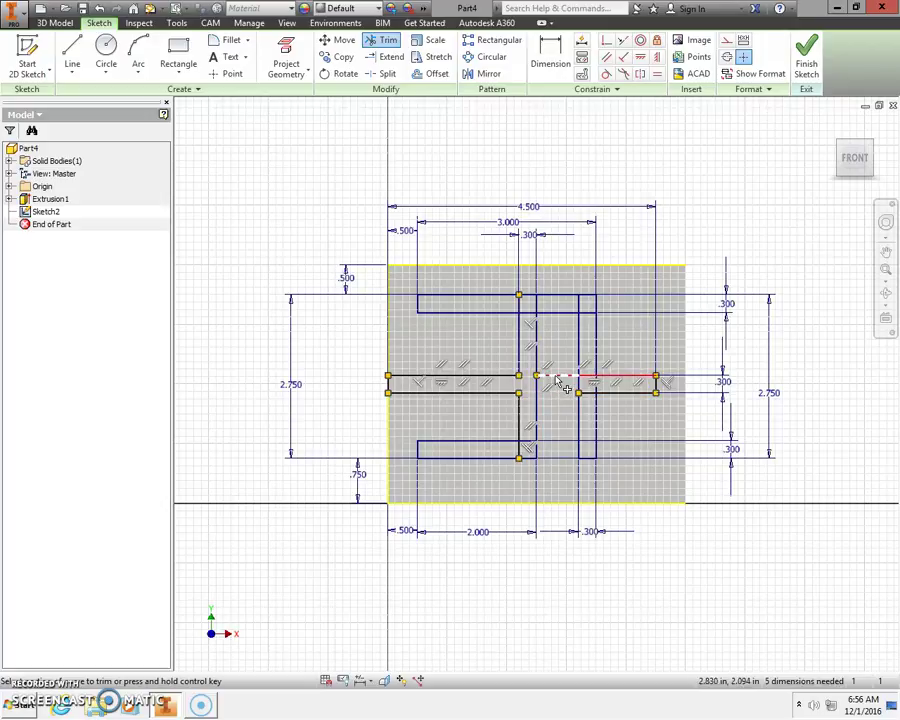
{"action": "left_click", "coordinate": [548, 376]}
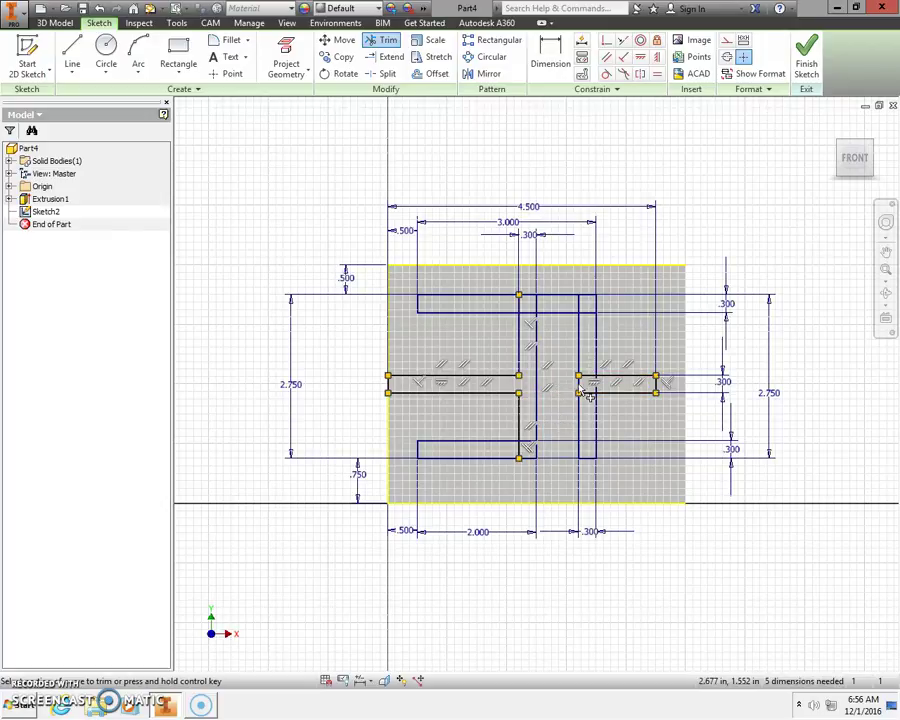
{"action": "left_click", "coordinate": [587, 393]}
{"action": "left_click", "coordinate": [587, 376]}
{"action": "left_click", "coordinate": [594, 390]}
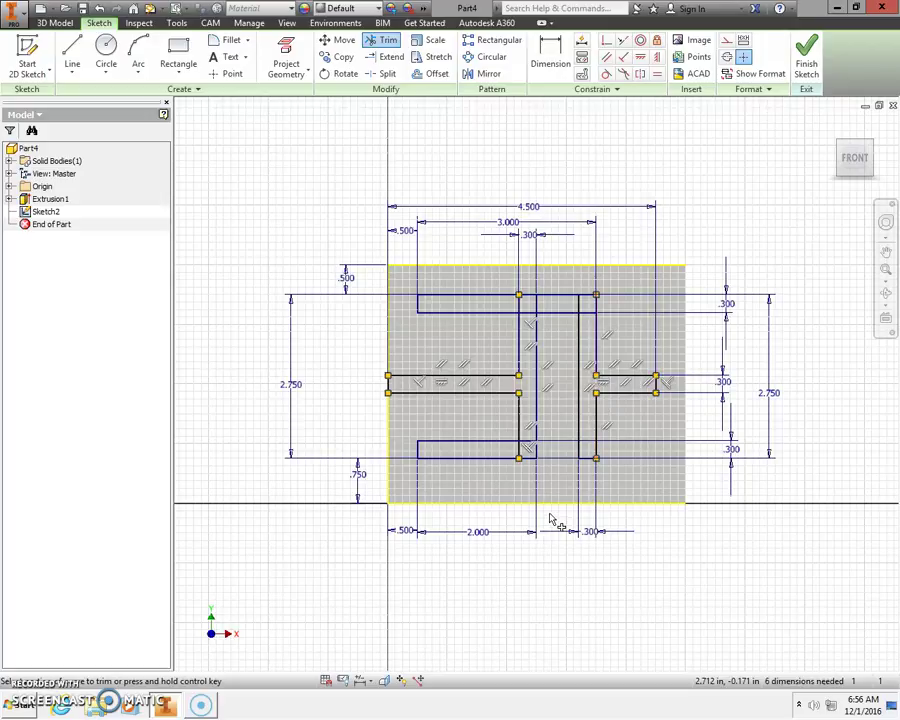
{"action": "key", "text": "Escape"}
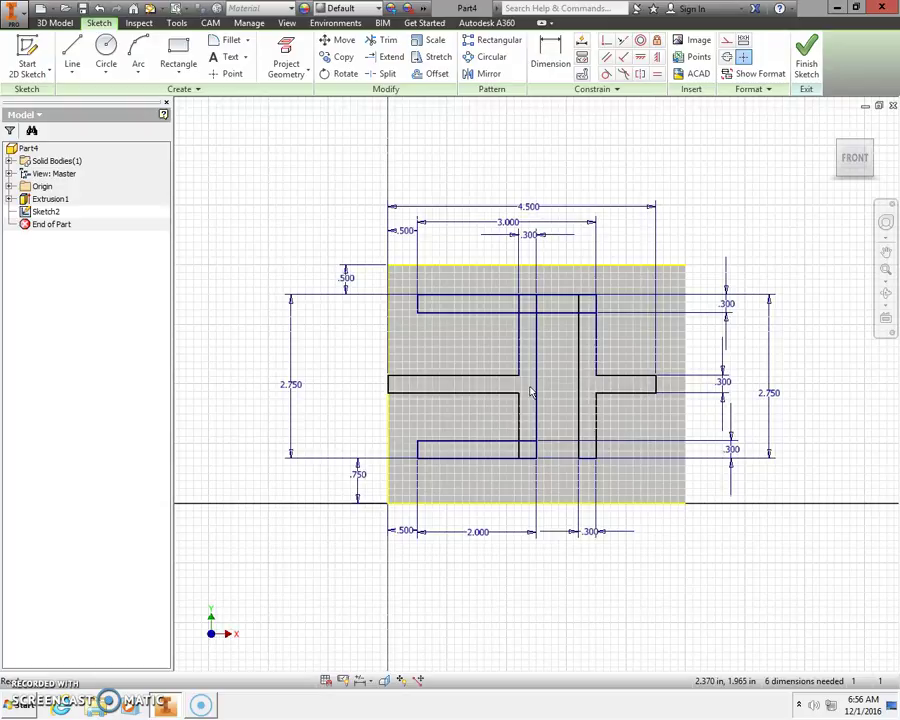
Step: Trim the remaining overlaps in the lower and upper slots to leave one clean maze outline
{"action": "left_click", "coordinate": [383, 40]}
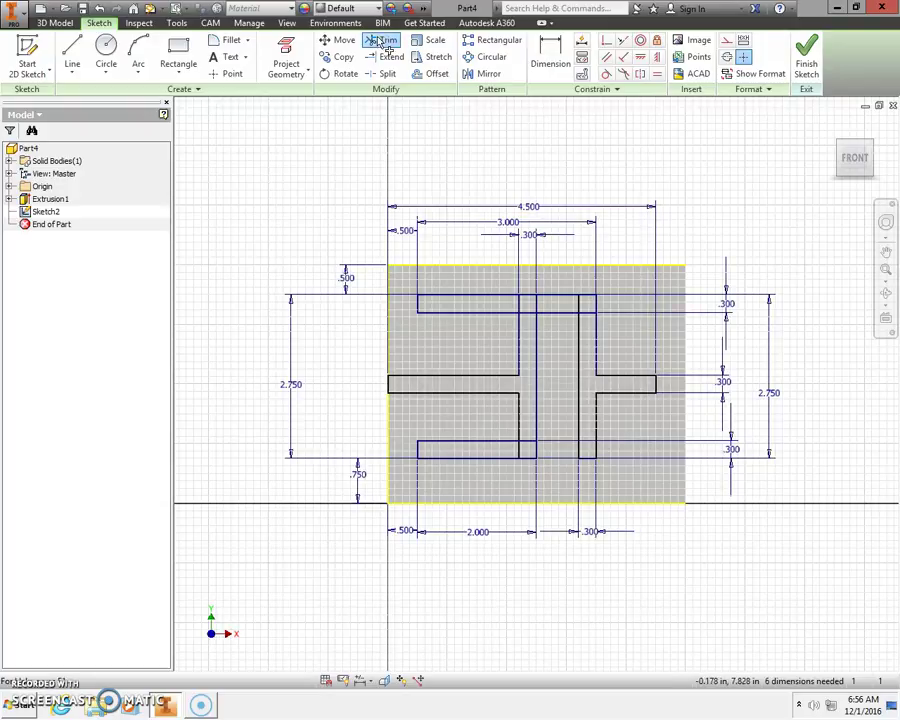
{"action": "left_click", "coordinate": [522, 449]}
{"action": "left_click", "coordinate": [530, 447]}
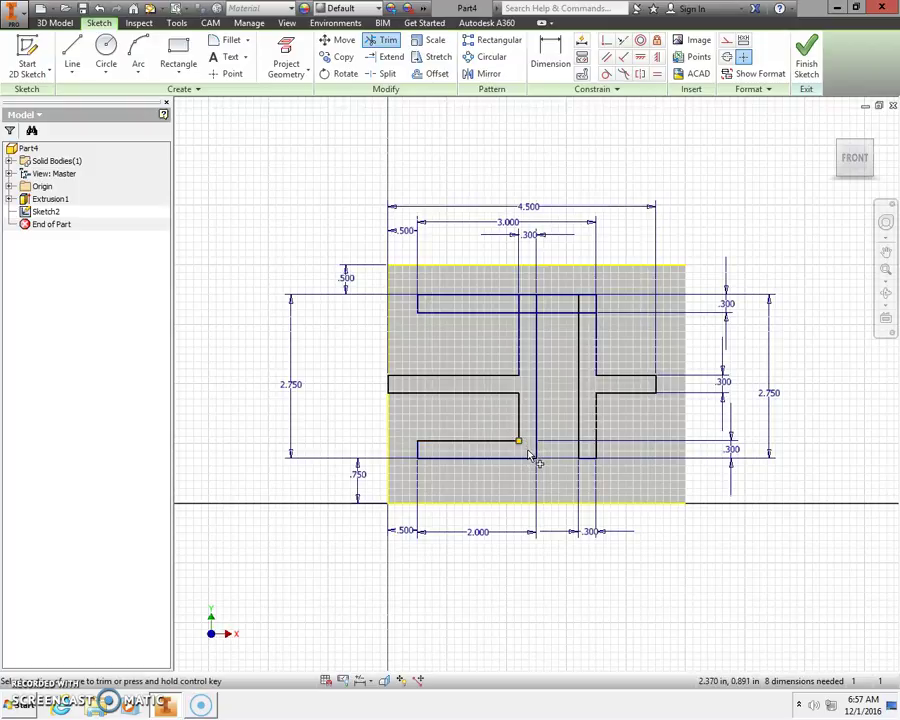
{"action": "left_click", "coordinate": [532, 314]}
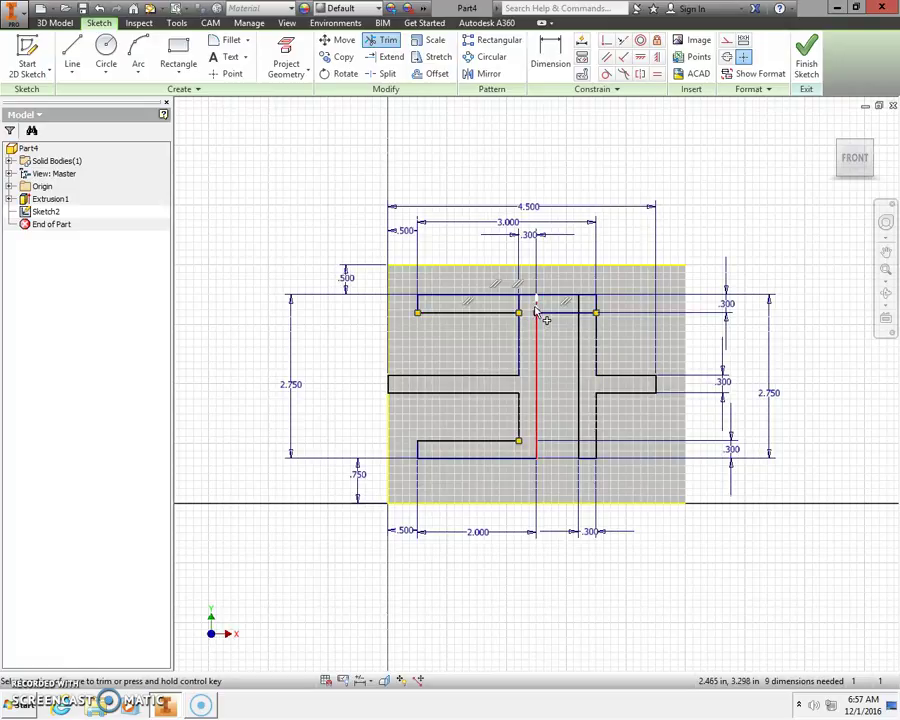
{"action": "left_click", "coordinate": [535, 318]}
{"action": "left_click", "coordinate": [520, 310]}
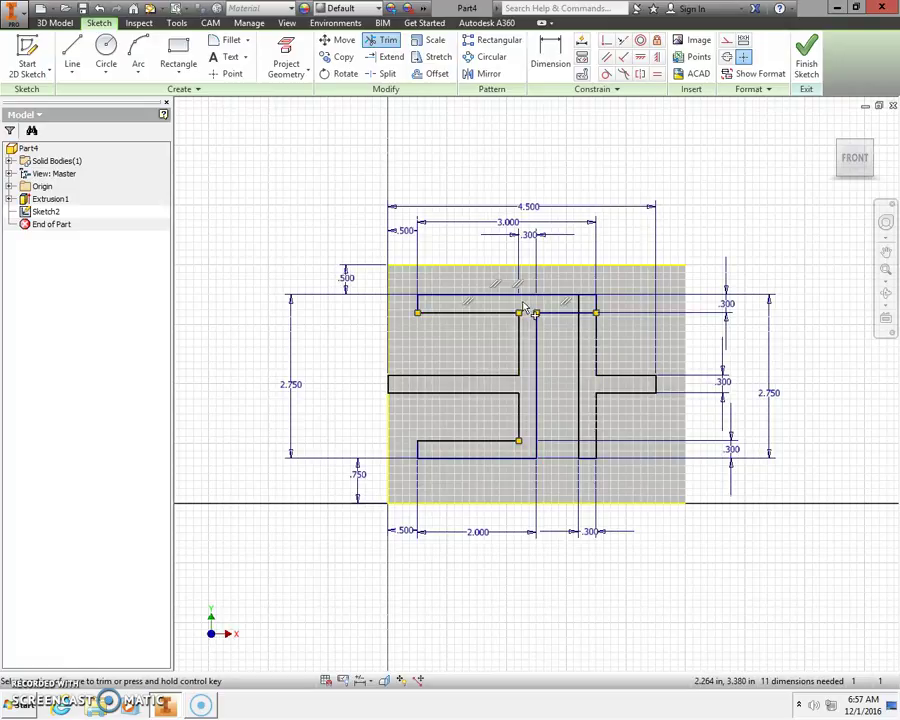
{"action": "left_click", "coordinate": [580, 307]}
{"action": "left_click", "coordinate": [593, 316]}
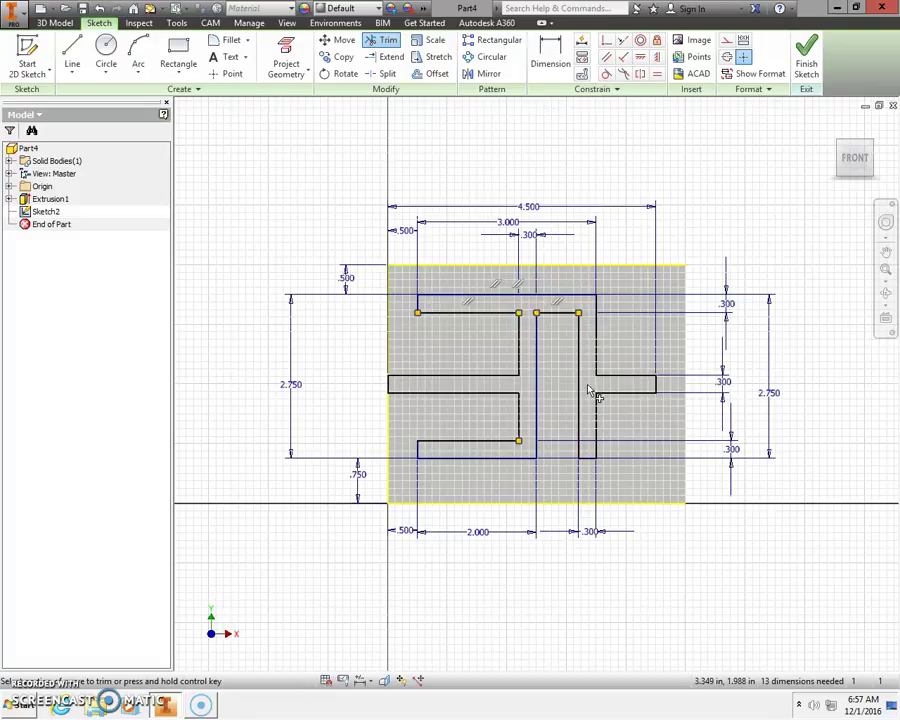
{"action": "key", "text": "Escape"}
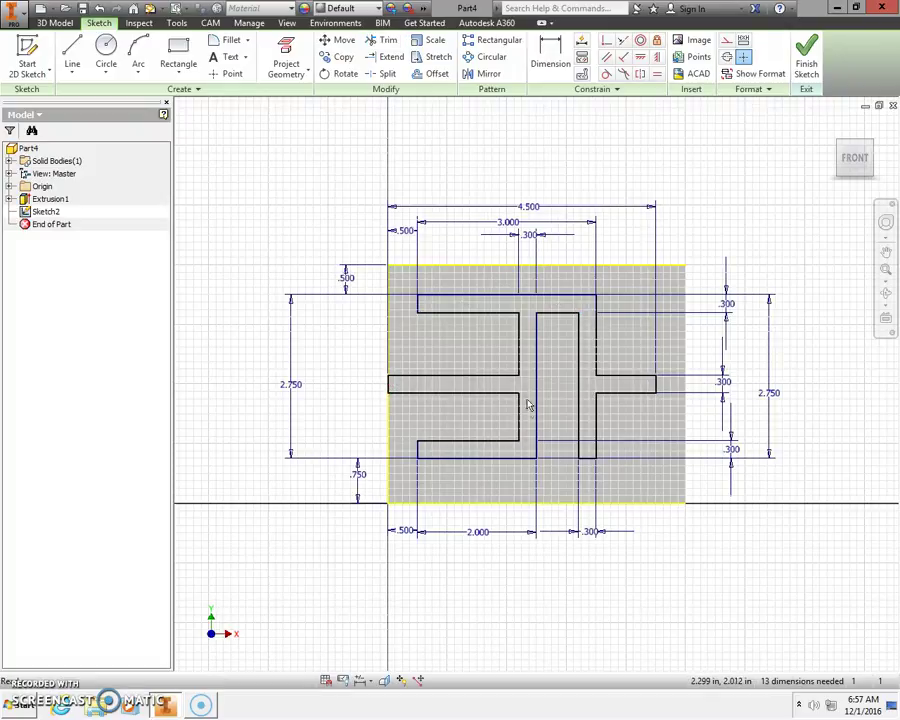
Step: Finish the sketch and extrude the maze profile as a 0.3 in deep cut
{"action": "left_click", "coordinate": [810, 50]}
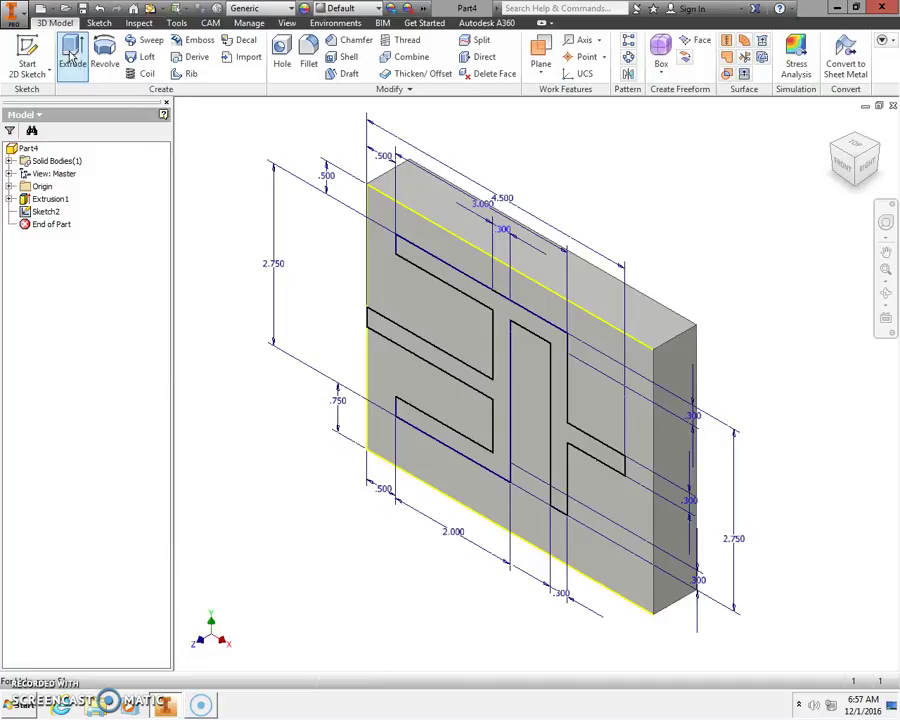
{"action": "left_click", "coordinate": [72, 52]}
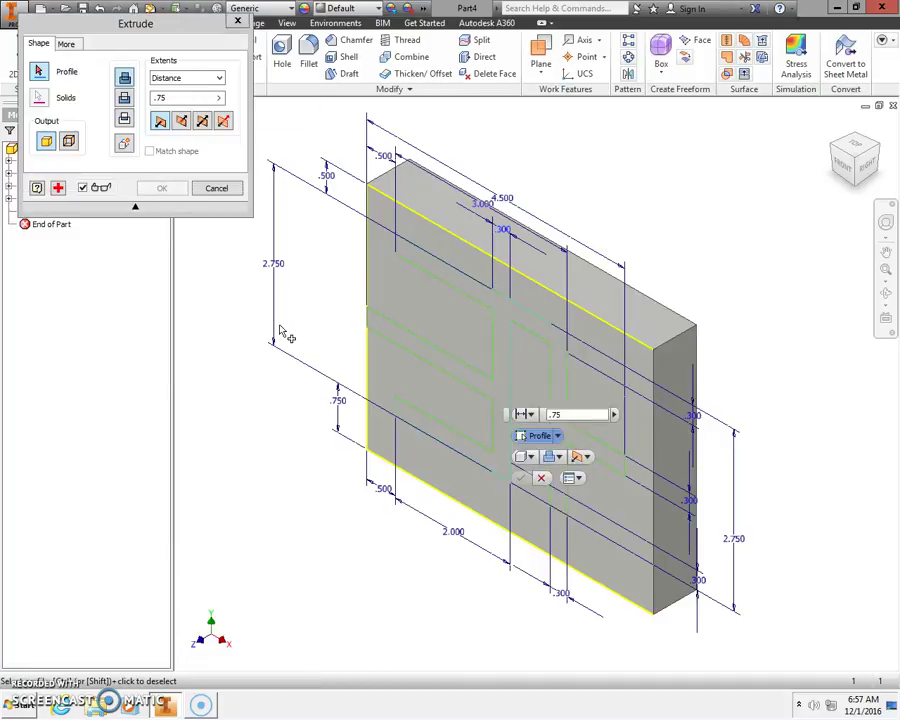
{"action": "left_click", "coordinate": [447, 366]}
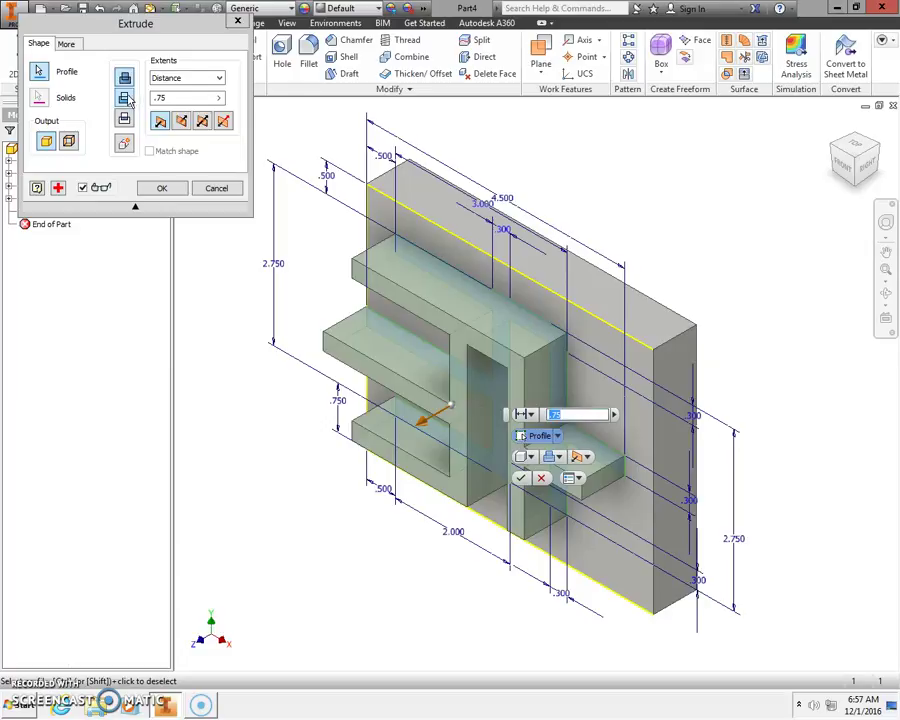
{"action": "left_click", "coordinate": [125, 99]}
{"action": "left_click", "coordinate": [190, 99]}
{"action": "type", "text": ".3"}
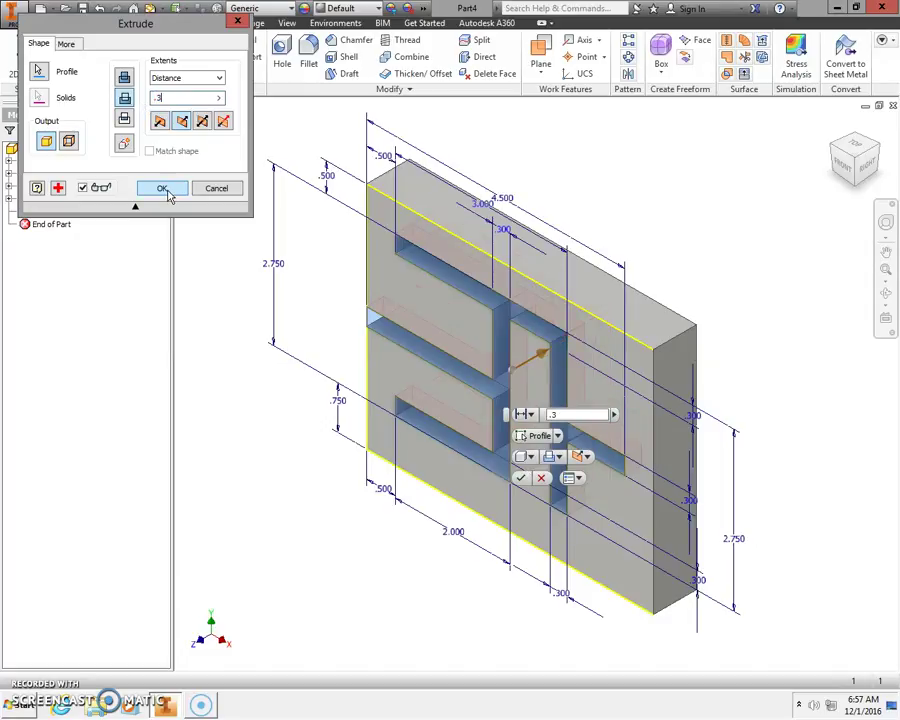
{"action": "left_click", "coordinate": [163, 189]}
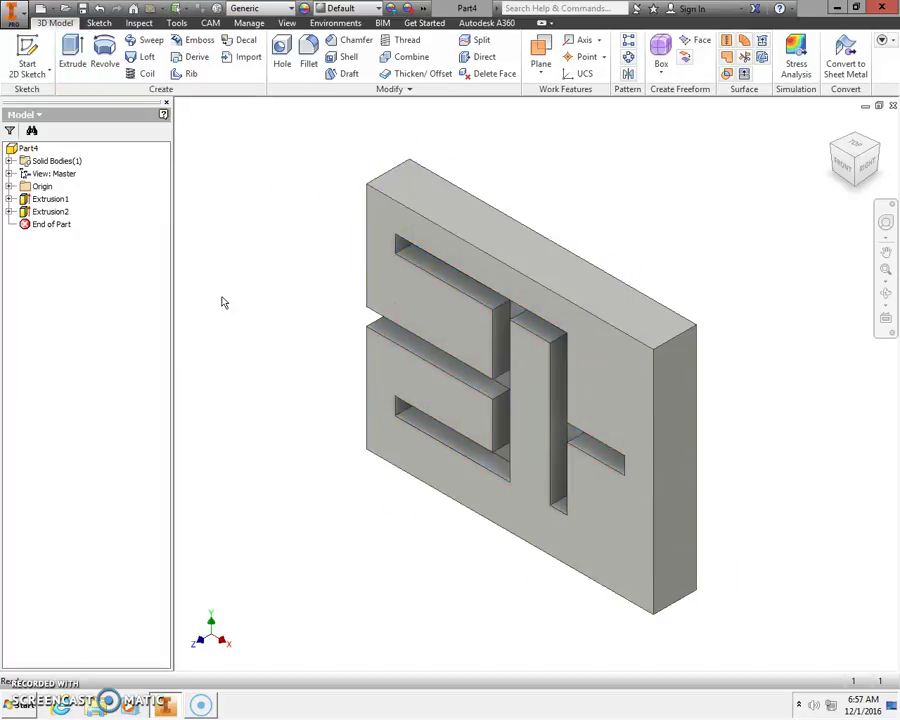
{"action": "left_click", "coordinate": [12, 14]}
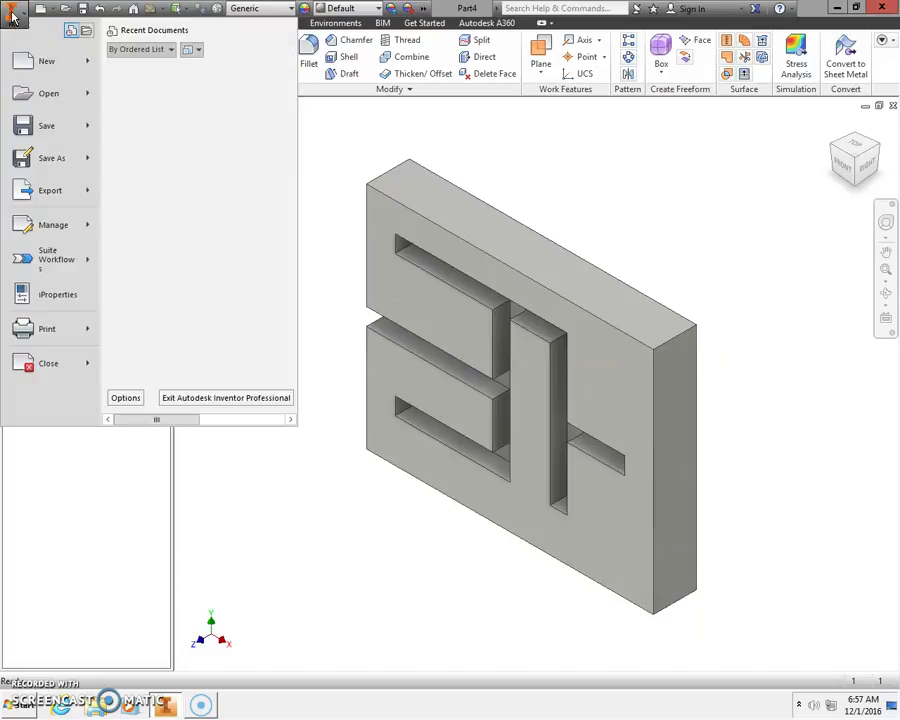
Step: Save the part with Save As under the marble-maze file name
{"action": "left_click", "coordinate": [52, 158]}
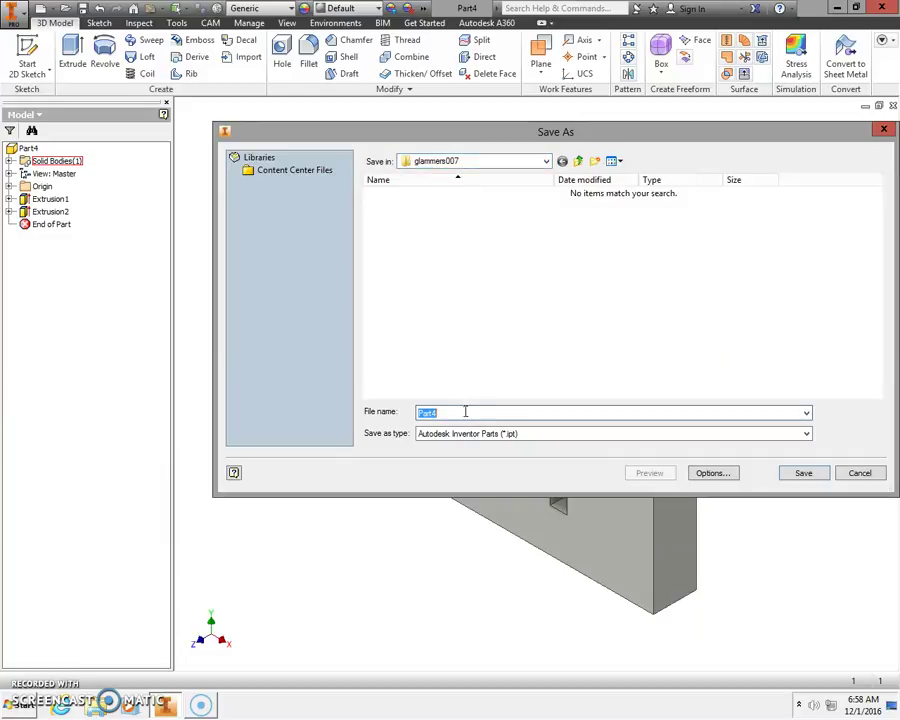
{"action": "type", "text": "Lammers Lost Marble Maze"}
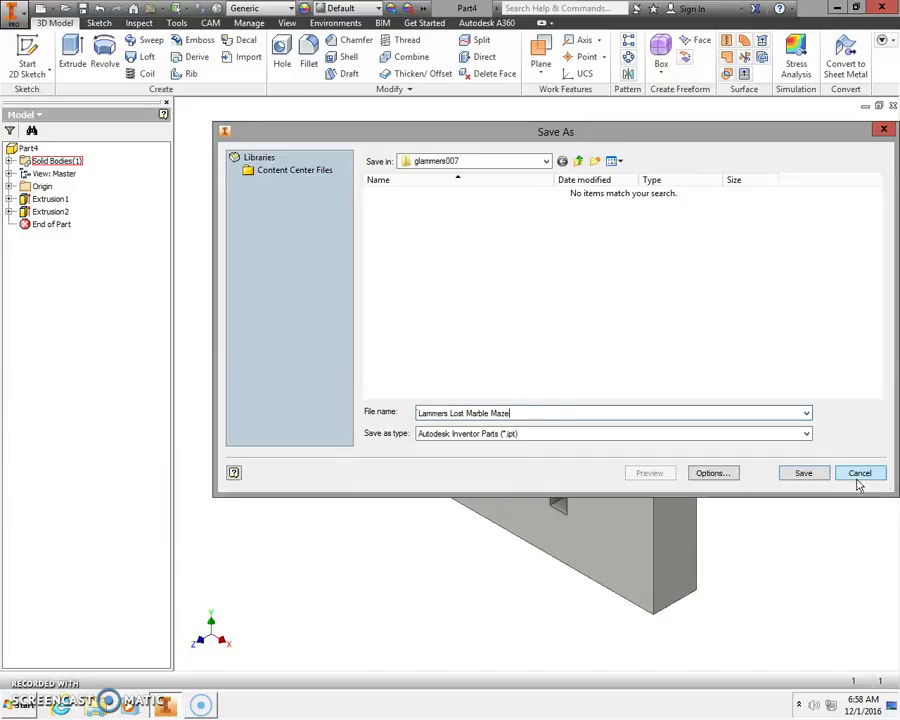
{"action": "left_click", "coordinate": [808, 475]}
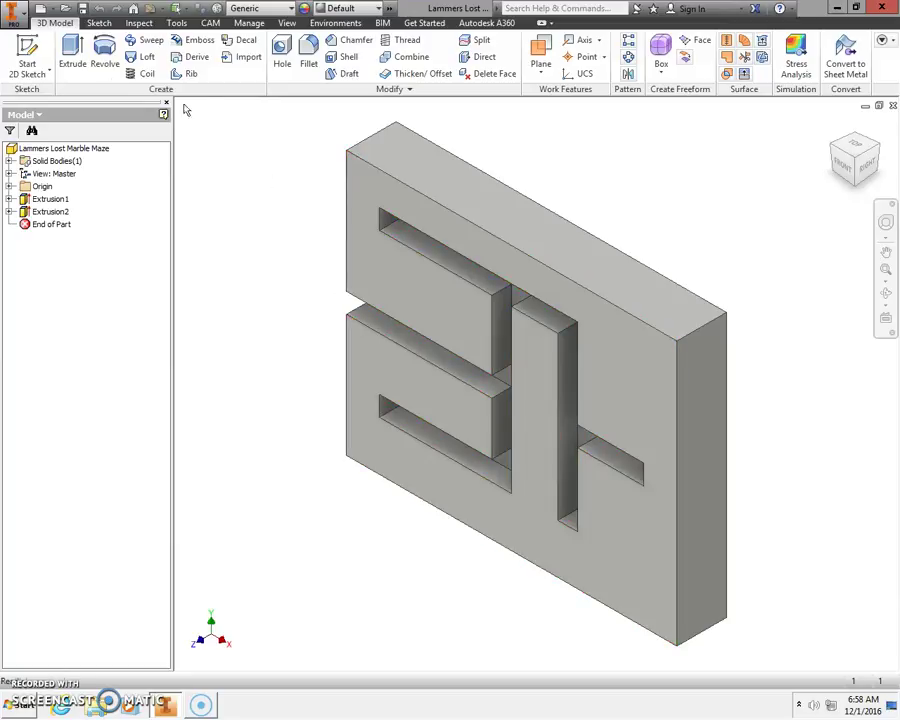
Step: Create a machining setup with work origin at the model origin and stock height .75
{"action": "left_click", "coordinate": [210, 24]}
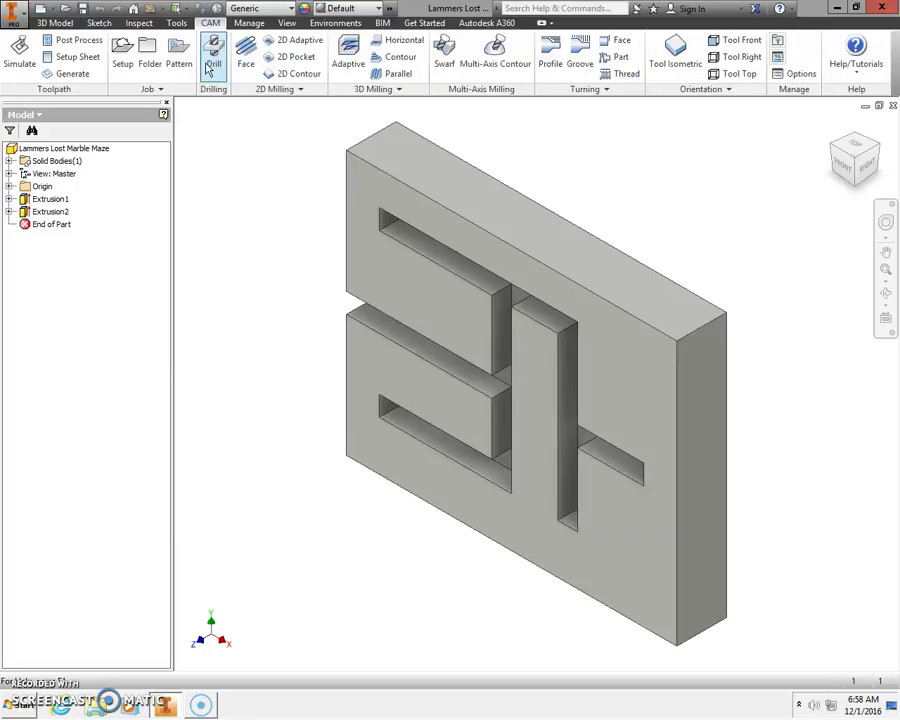
{"action": "left_click", "coordinate": [121, 57]}
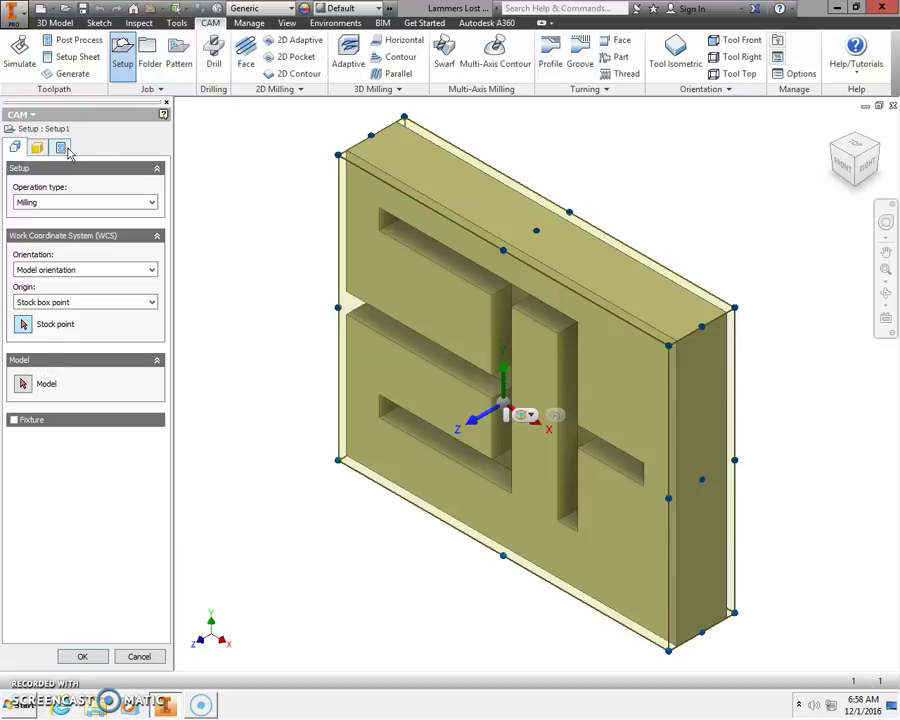
{"action": "left_click", "coordinate": [81, 303]}
{"action": "left_click", "coordinate": [60, 311]}
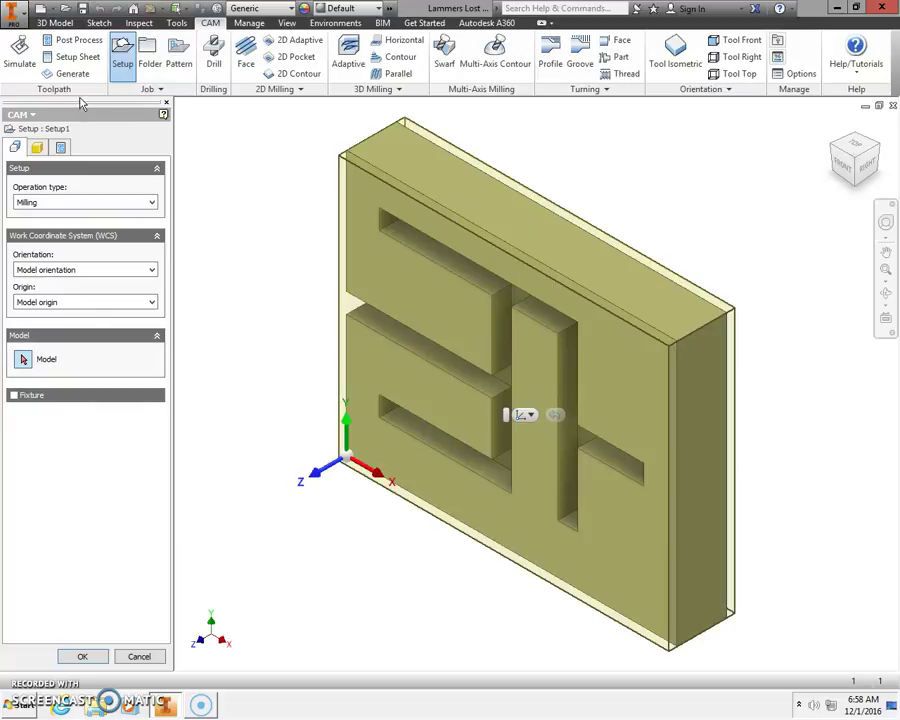
{"action": "left_click", "coordinate": [38, 148]}
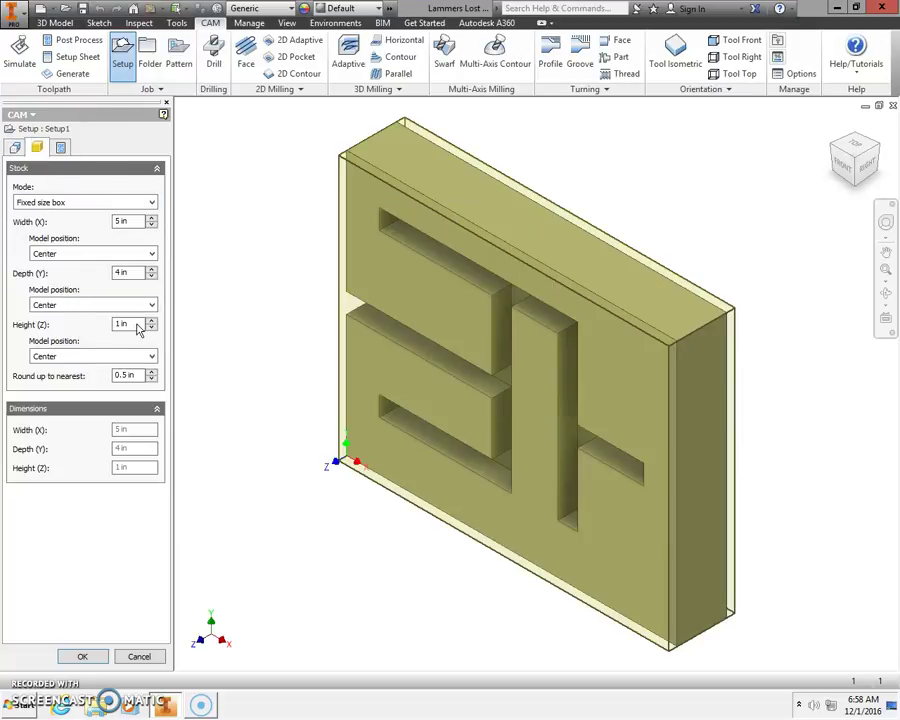
{"action": "left_click_drag", "start_coordinate": [134, 330], "coordinate": [108, 330]}
{"action": "type", "text": ".75"}
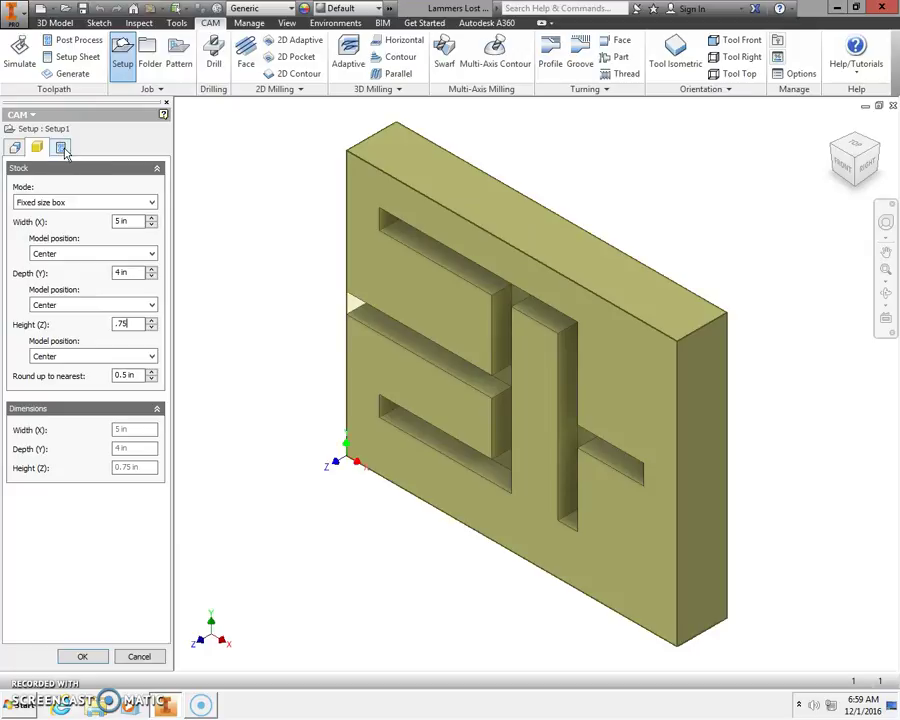
Step: Replace program number 1001 with the marble-maze program name and confirm the setup
{"action": "left_click", "coordinate": [62, 148]}
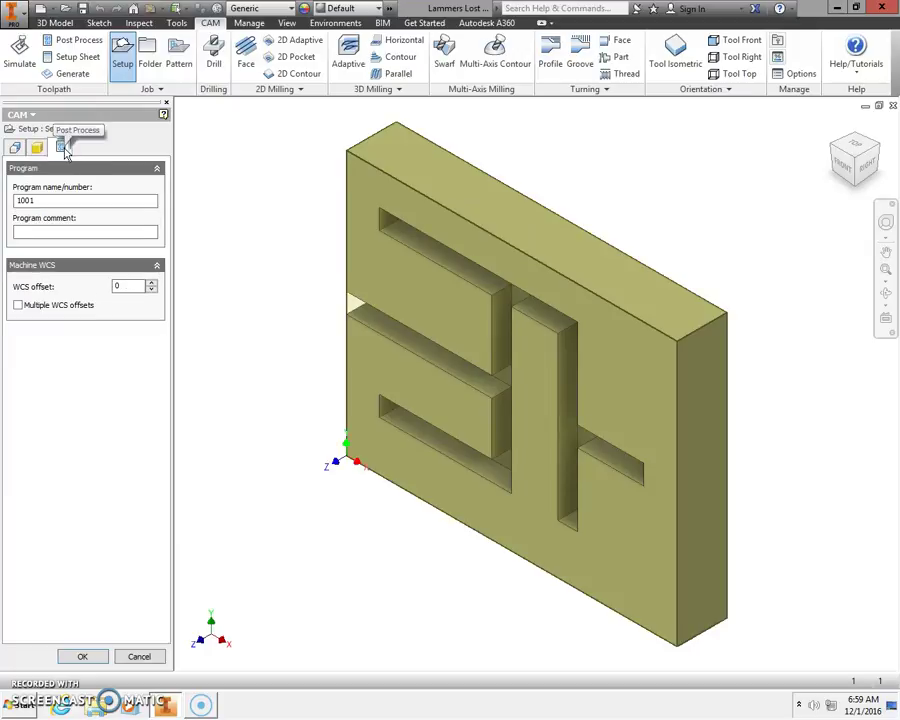
{"action": "double_click", "coordinate": [31, 205]}
{"action": "type", "text": "Lammers Lost Marble Maze"}
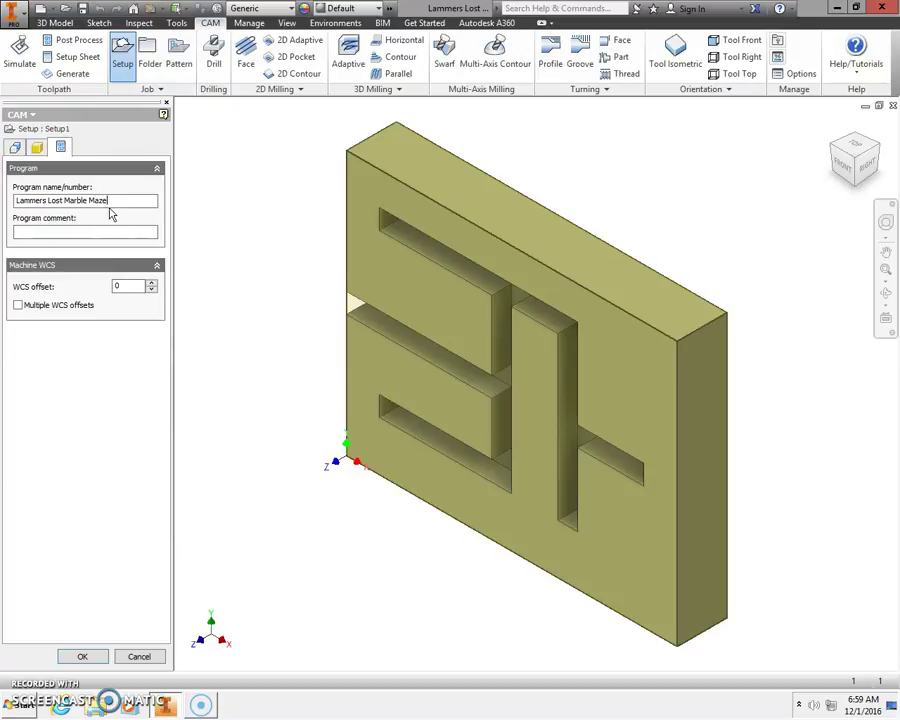
{"action": "left_click", "coordinate": [66, 657]}
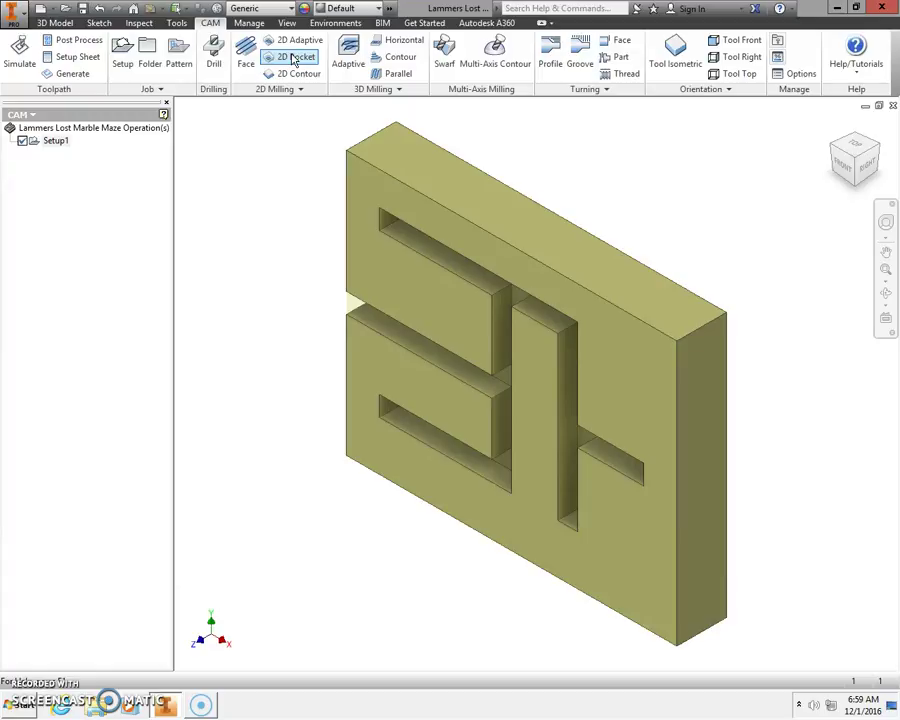
Step: Start a 2D pocket on the maze and assign the Ø1/8" flat mill from Sample Tools (Inch)
{"action": "left_click", "coordinate": [293, 58]}
{"action": "left_click", "coordinate": [503, 390]}
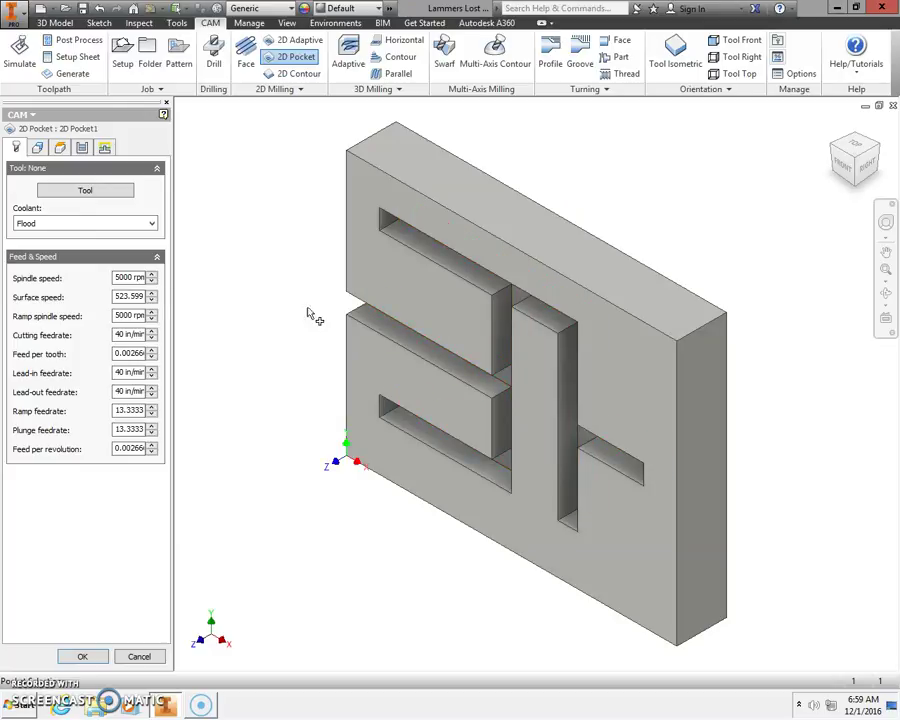
{"action": "left_click", "coordinate": [95, 196]}
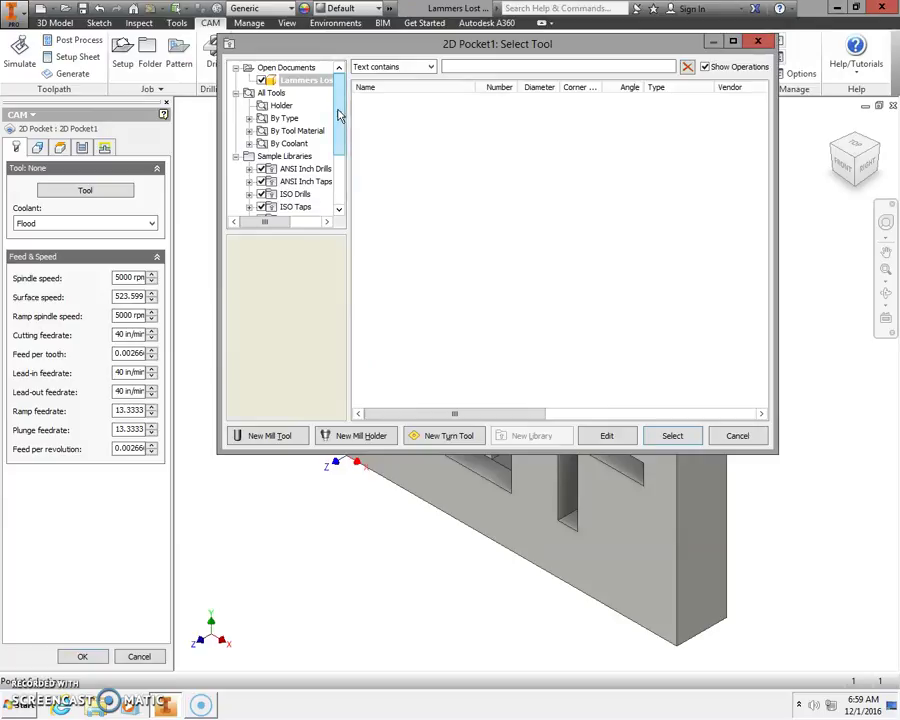
{"action": "scroll", "coordinate": [342, 122], "scroll_direction": "down", "scroll_amount": 1}
{"action": "left_click_drag", "start_coordinate": [342, 122], "coordinate": [340, 156]}
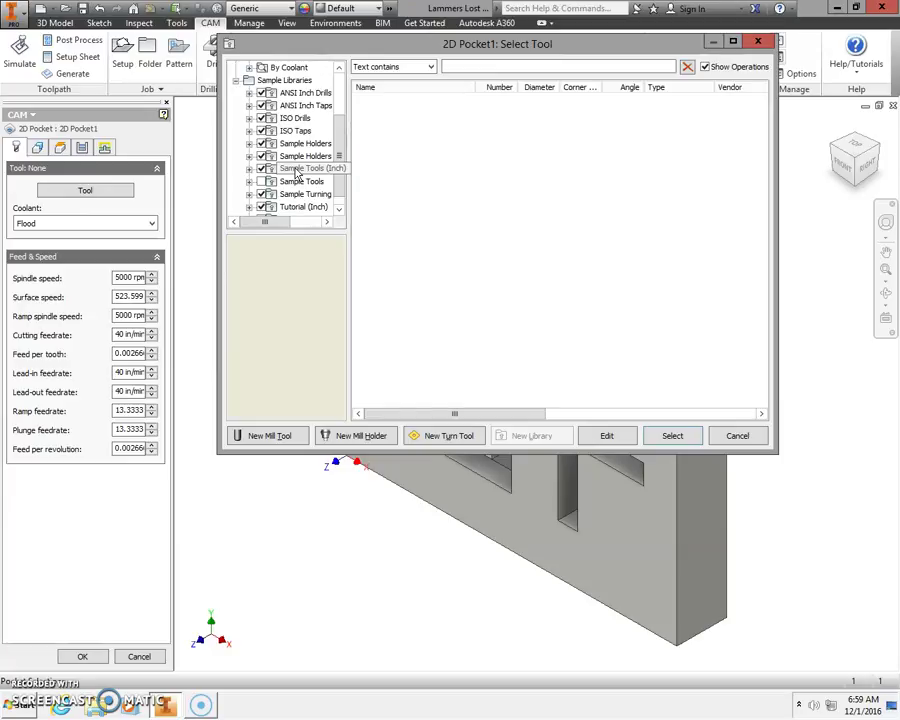
{"action": "left_click", "coordinate": [296, 172]}
{"action": "left_click", "coordinate": [435, 245]}
{"action": "scroll", "coordinate": [435, 248], "scroll_direction": "down", "scroll_amount": 15}
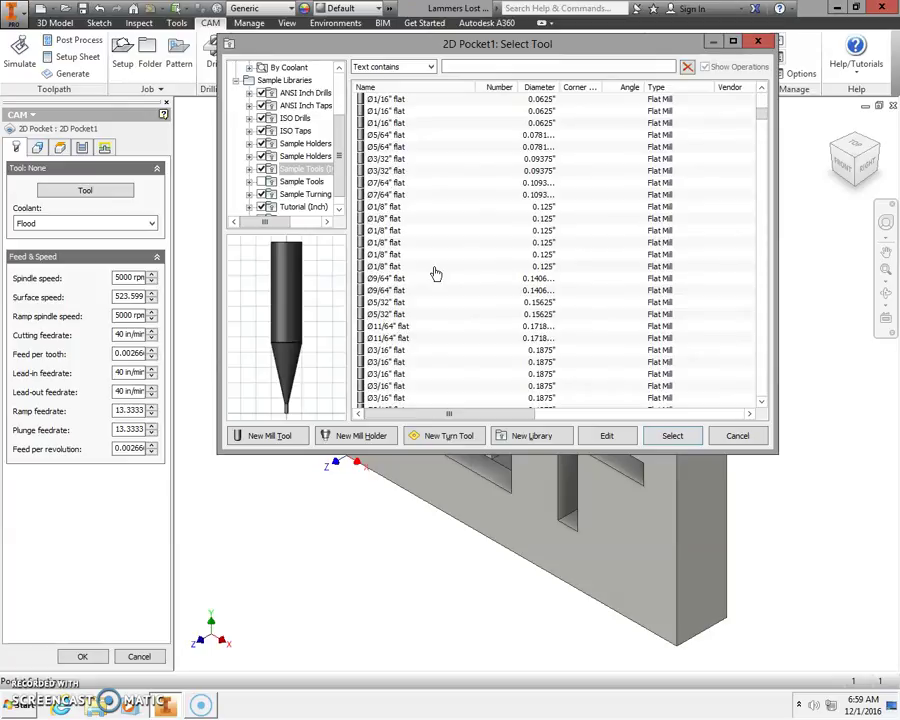
{"action": "left_click", "coordinate": [381, 233]}
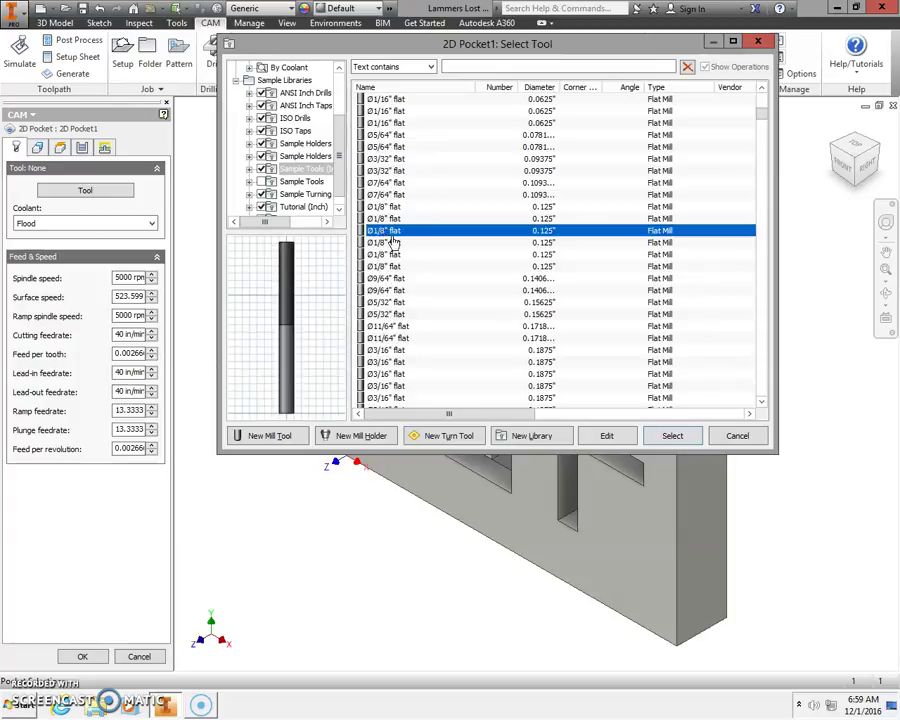
{"action": "left_click", "coordinate": [678, 438]}
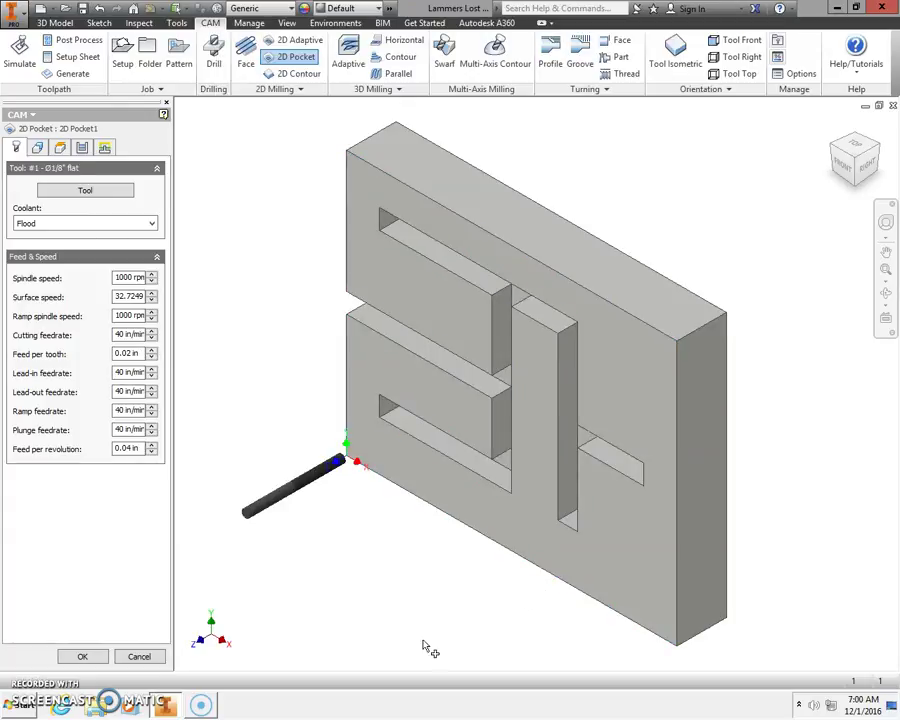
Step: Select the maze slot floors as the pocket geometry
{"action": "left_click", "coordinate": [37, 149]}
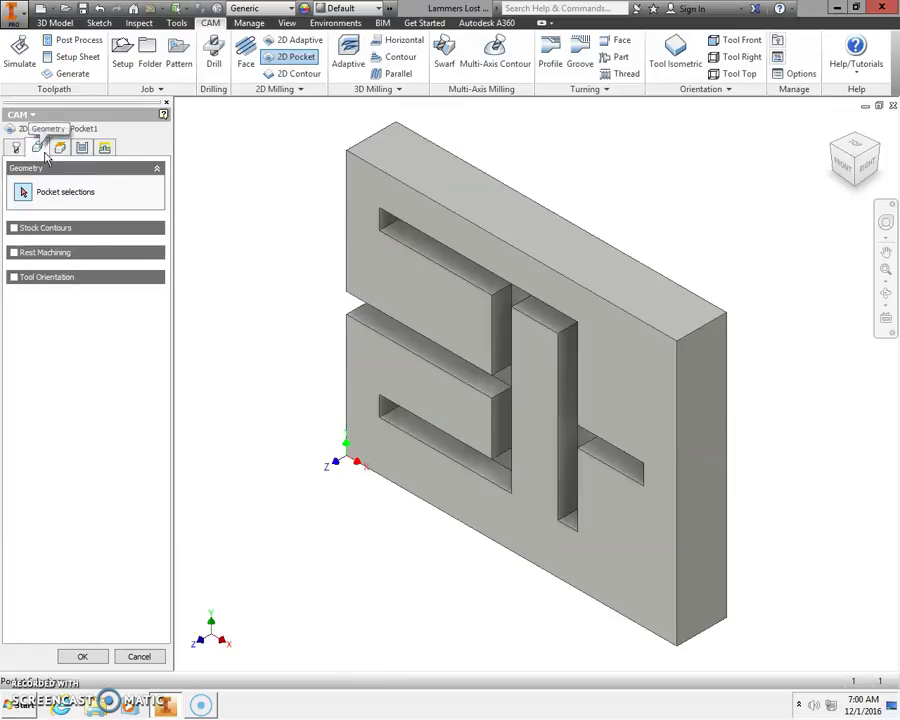
{"action": "left_click", "coordinate": [500, 386]}
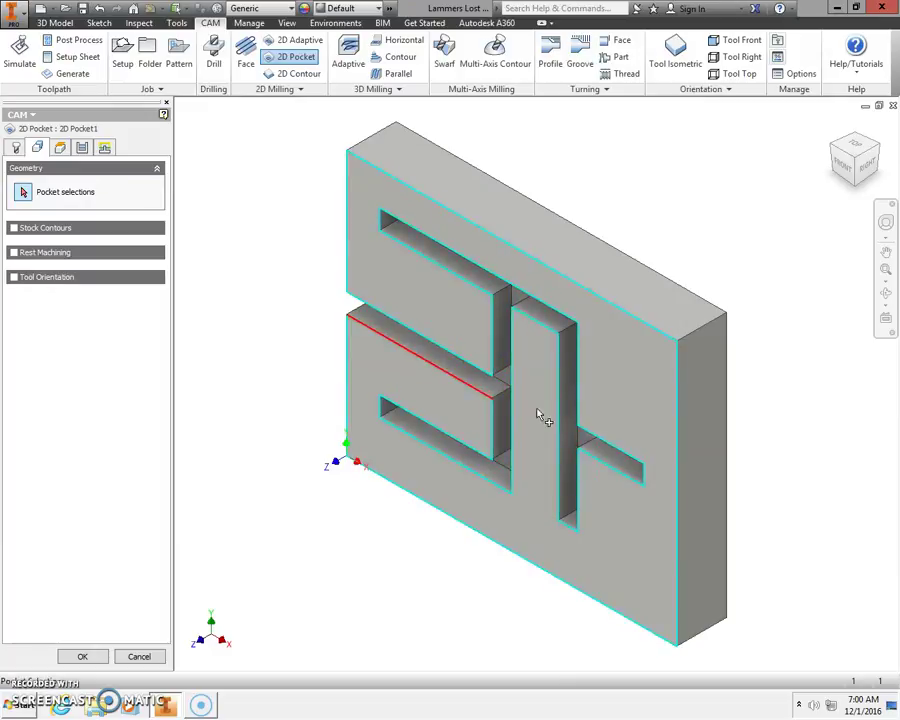
{"action": "left_click", "coordinate": [505, 380]}
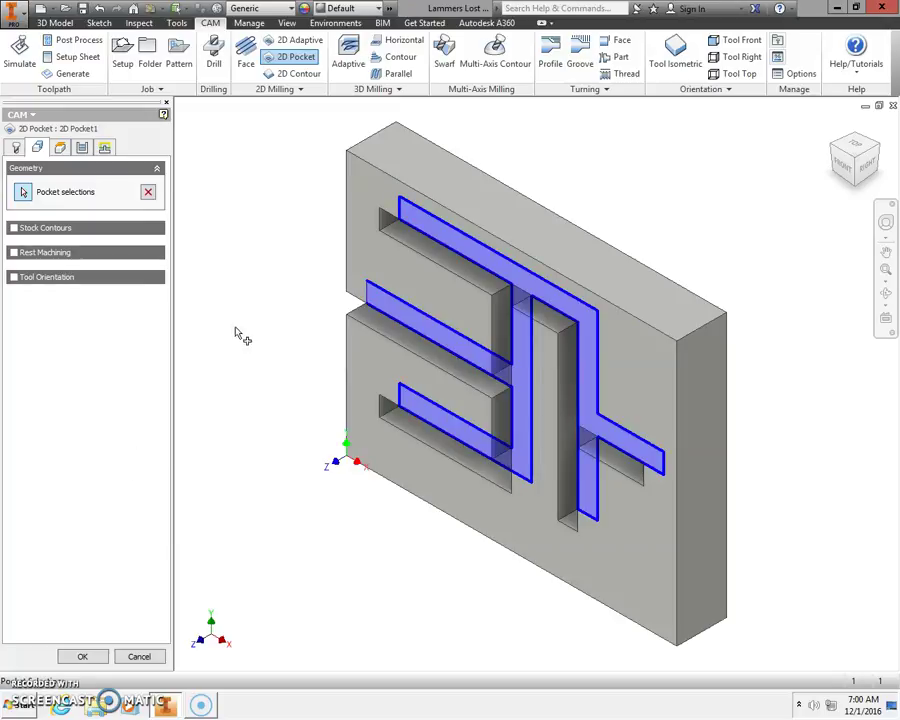
Step: Base clearance height on Stock top with 0.2 in offset, and feed height on Stock top
{"action": "left_click", "coordinate": [59, 148]}
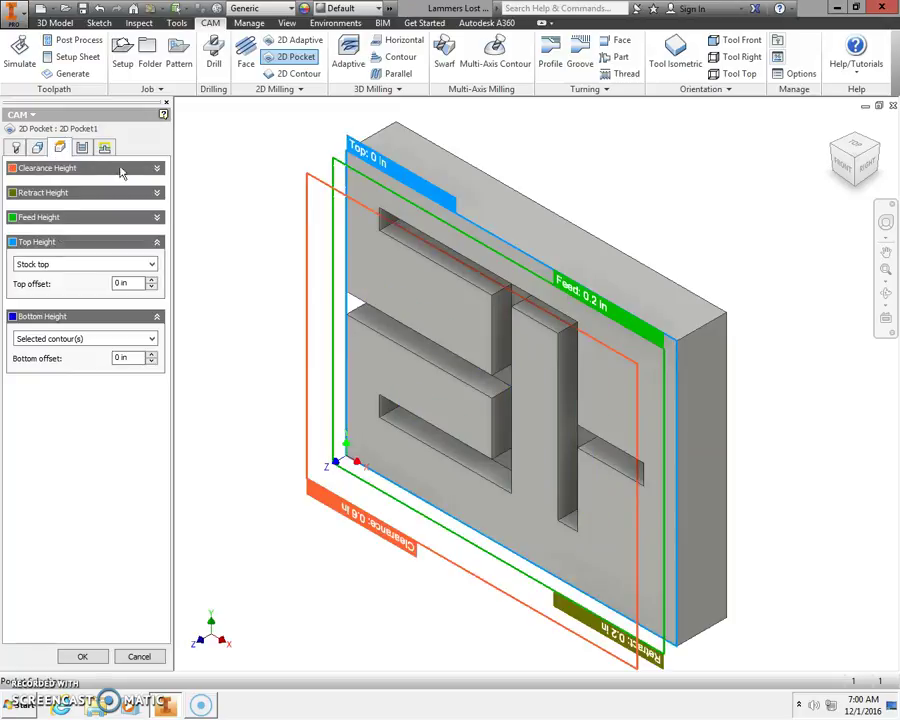
{"action": "left_click", "coordinate": [156, 168]}
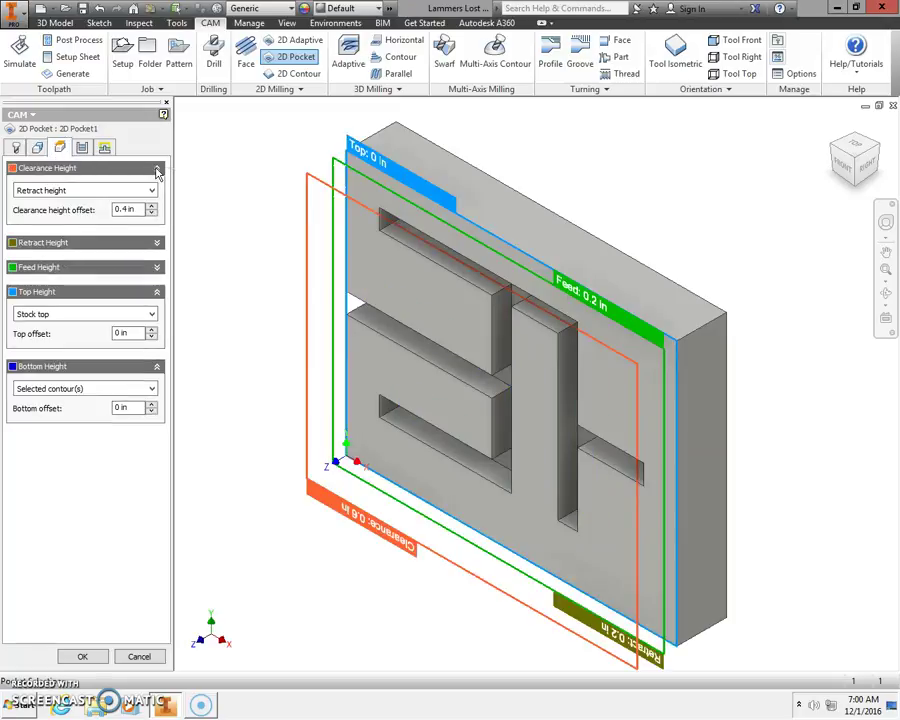
{"action": "left_click", "coordinate": [73, 196]}
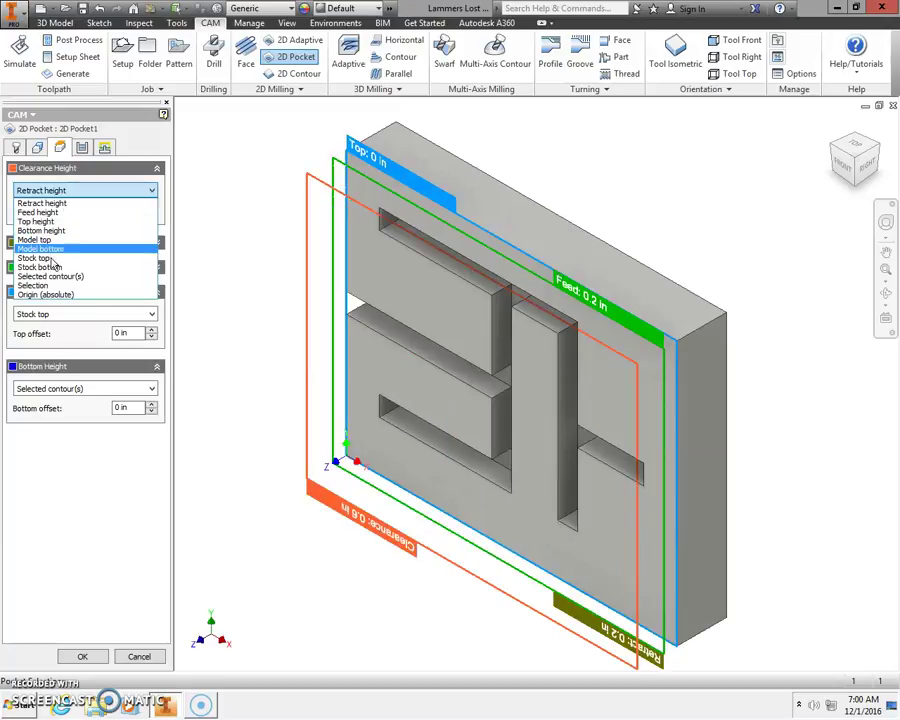
{"action": "left_click", "coordinate": [37, 259]}
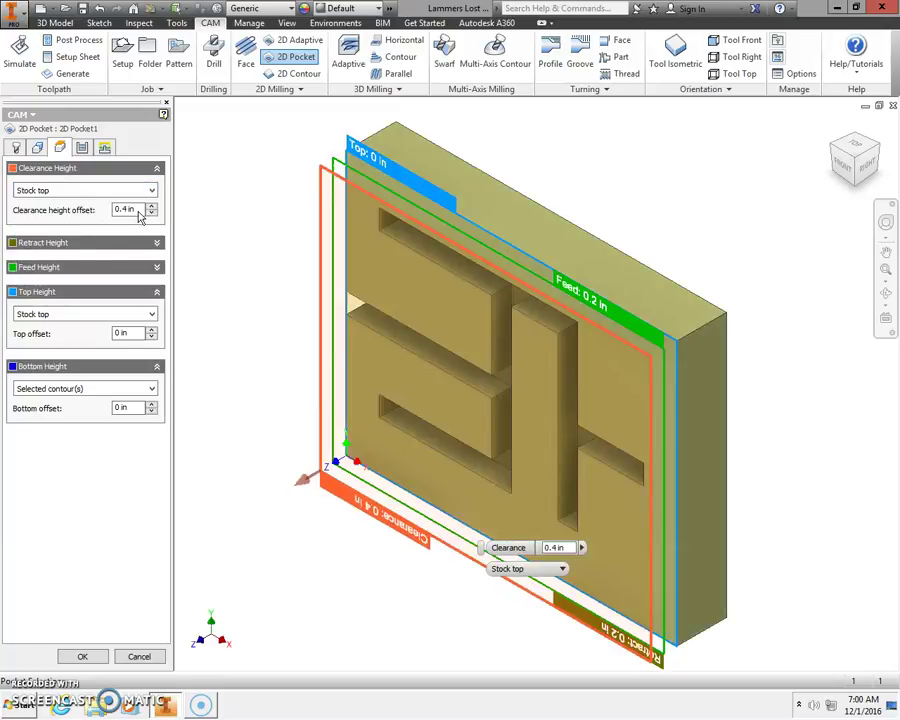
{"action": "left_click", "coordinate": [114, 210]}
{"action": "type", "text": ".2"}
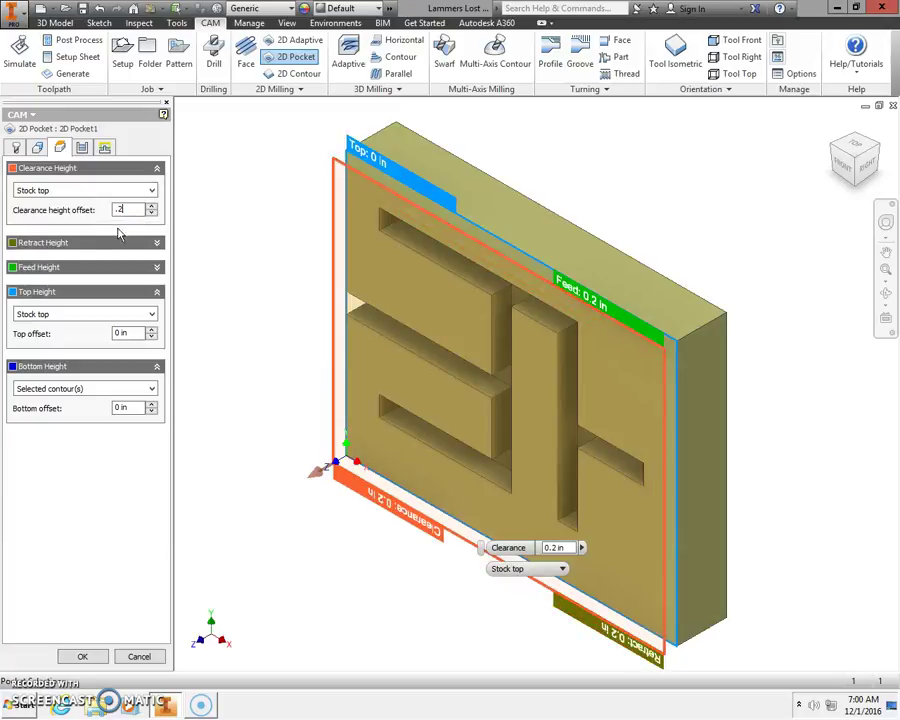
{"action": "left_click", "coordinate": [157, 245]}
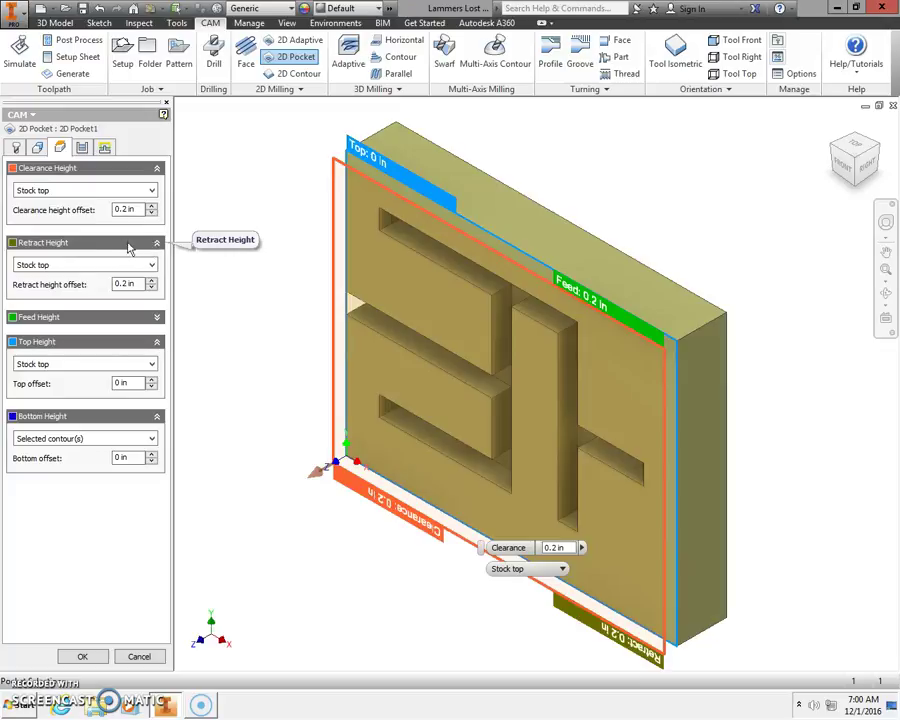
{"action": "left_click", "coordinate": [96, 318]}
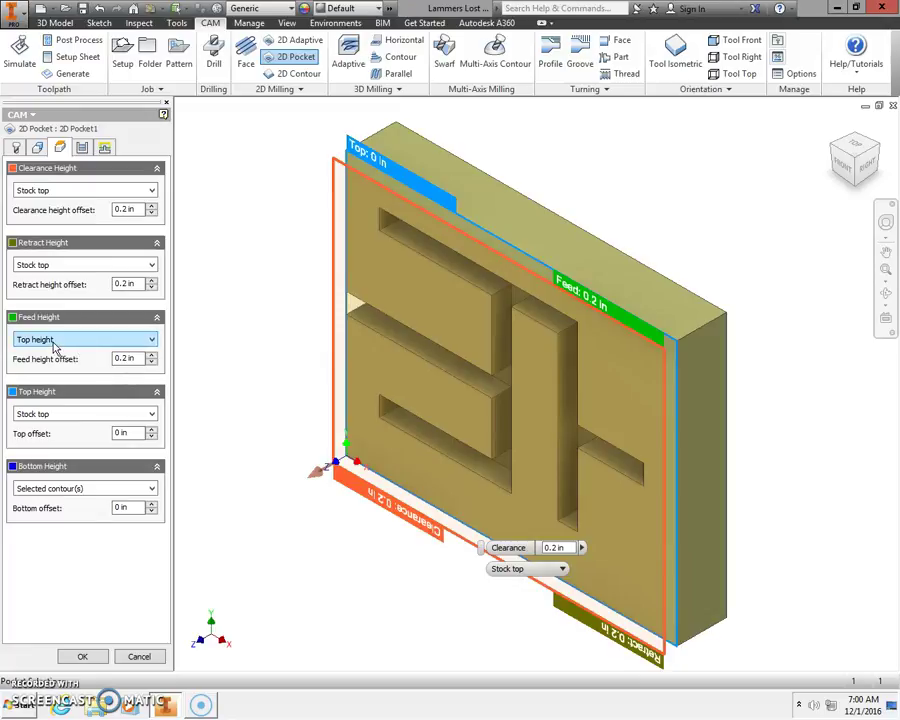
{"action": "left_click", "coordinate": [57, 342]}
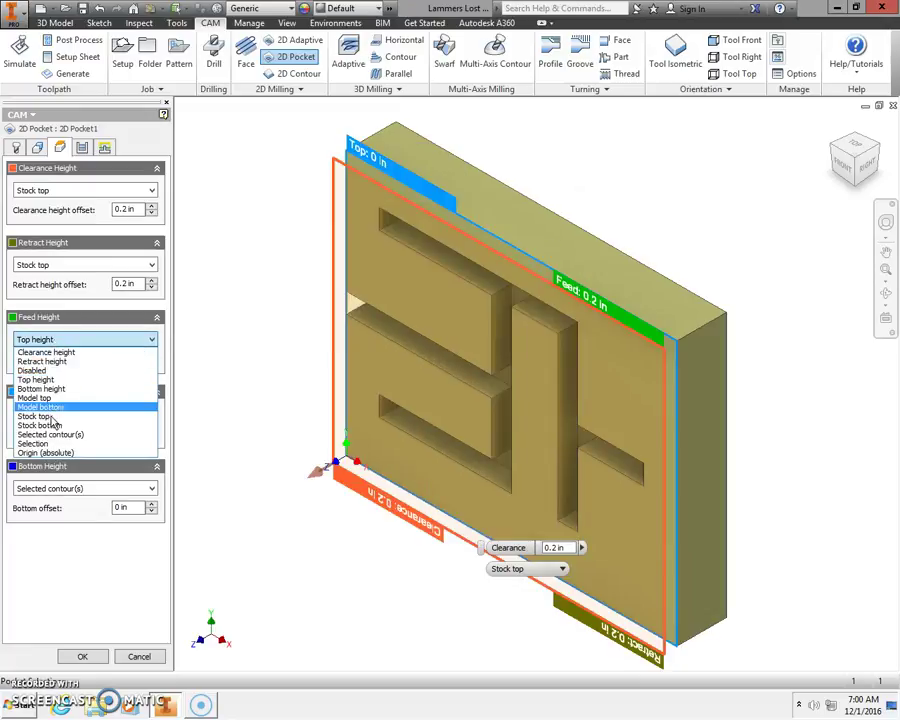
{"action": "left_click", "coordinate": [54, 413]}
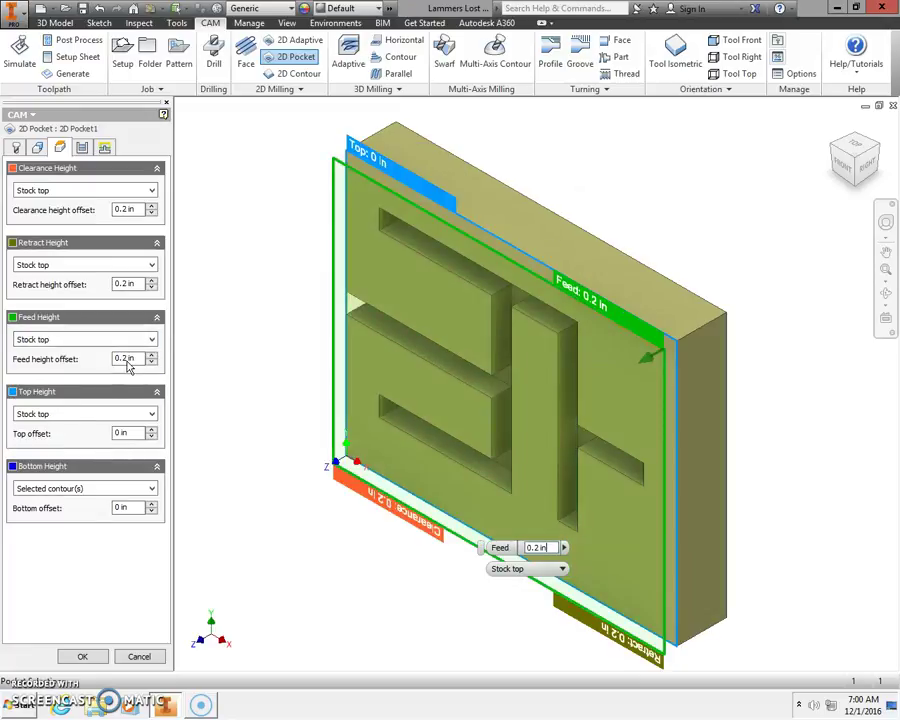
{"action": "mouse_move", "coordinate": [128, 366]}
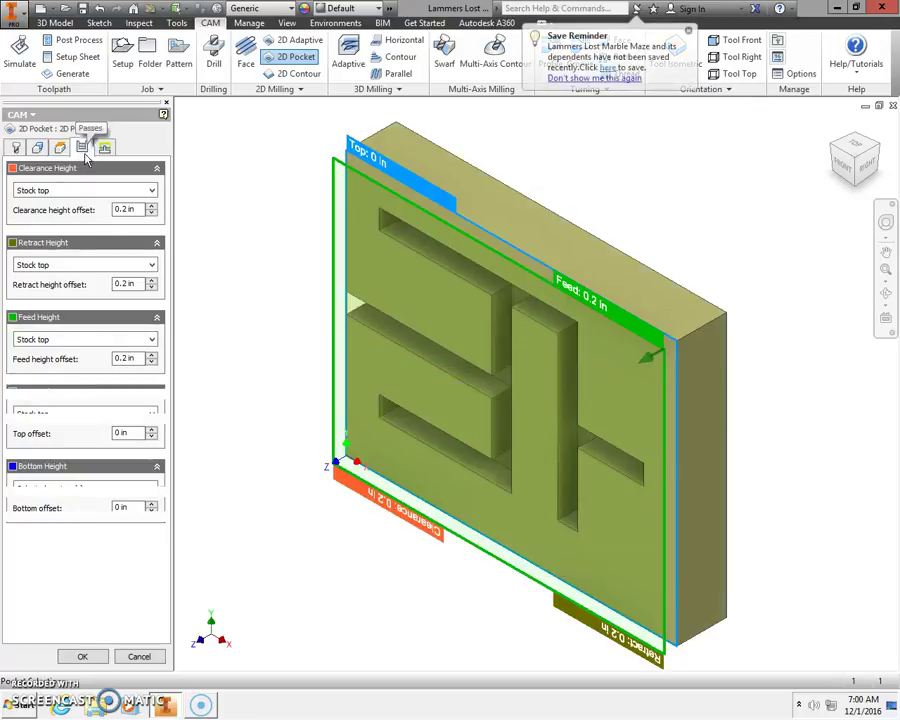
Step: Enable Multiple Depths with a 0.15 in maximum roughing stepdown and turn off Stock to Leave
{"action": "left_click", "coordinate": [83, 148]}
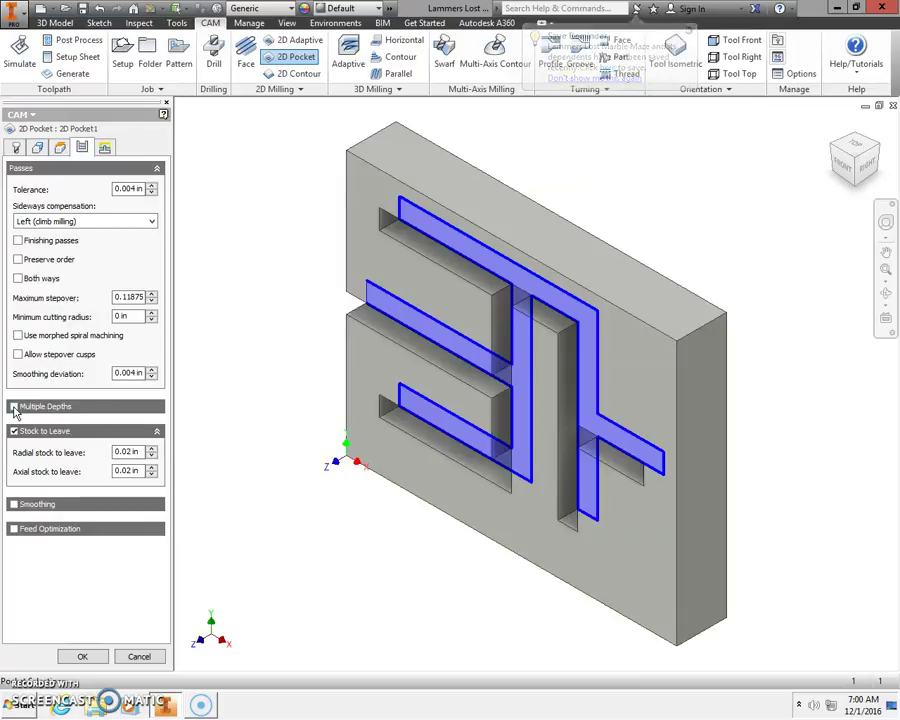
{"action": "left_click", "coordinate": [14, 407]}
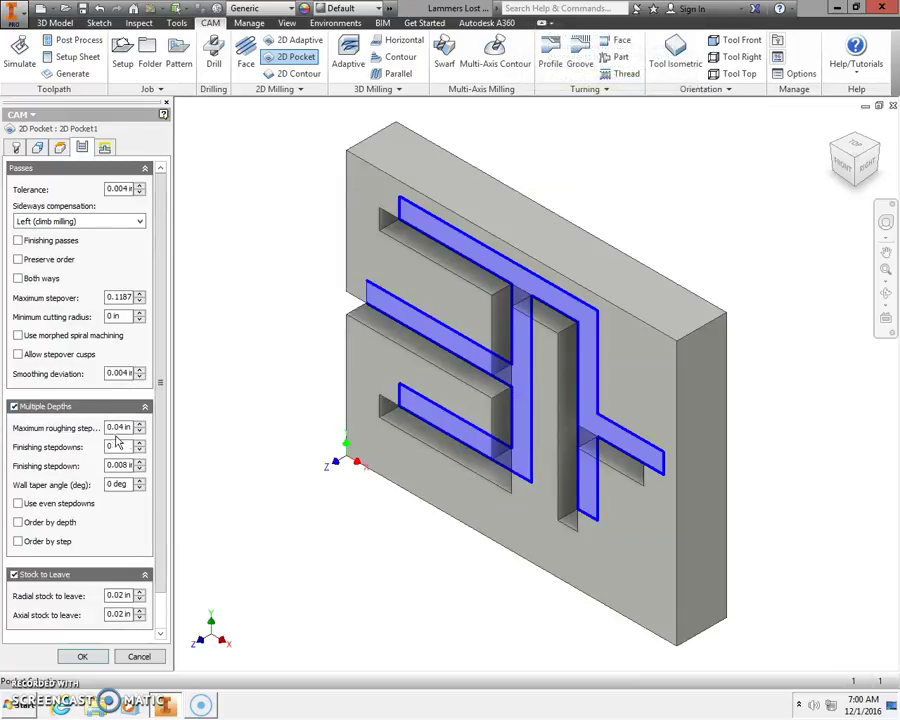
{"action": "left_click", "coordinate": [122, 428]}
{"action": "type", "text": ".15"}
{"action": "left_click", "coordinate": [13, 576]}
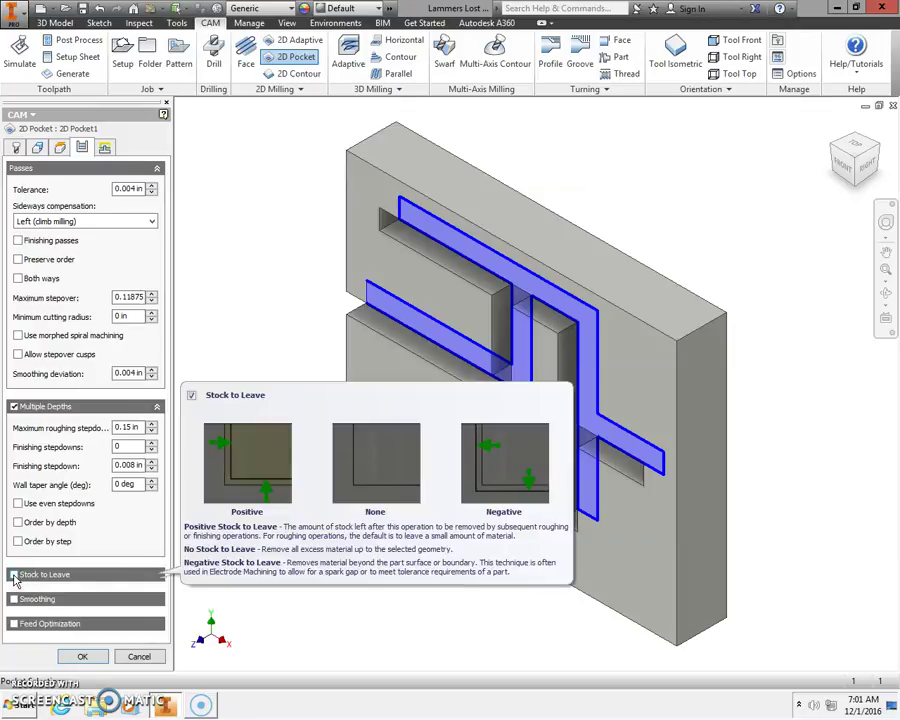
Step: Disable lead-in and lead-out, set the ramp type to Plunge, and generate the pocket toolpath
{"action": "left_click", "coordinate": [104, 148]}
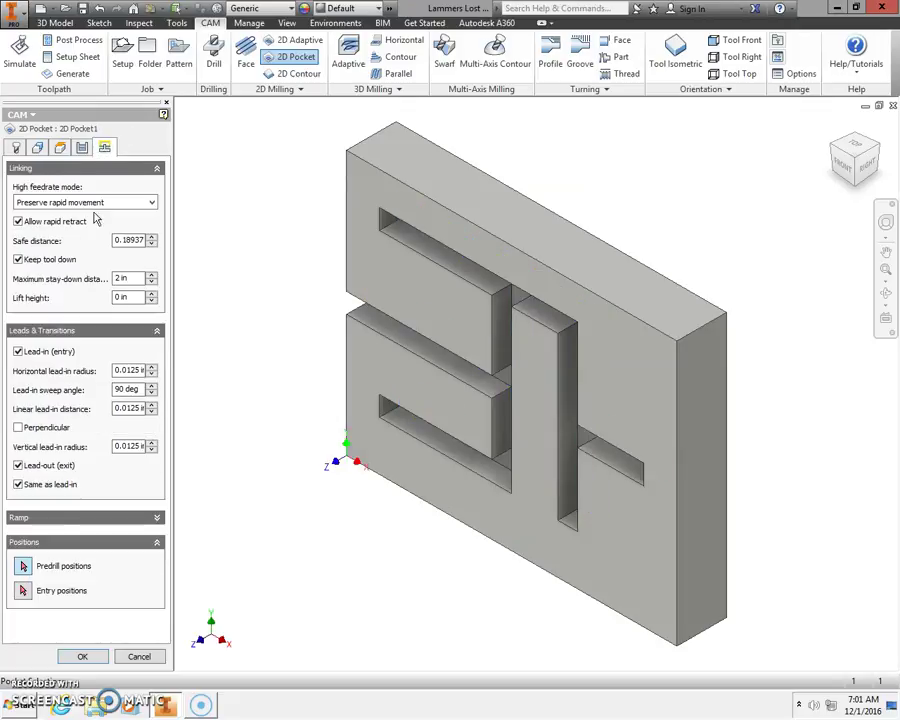
{"action": "left_click", "coordinate": [18, 352]}
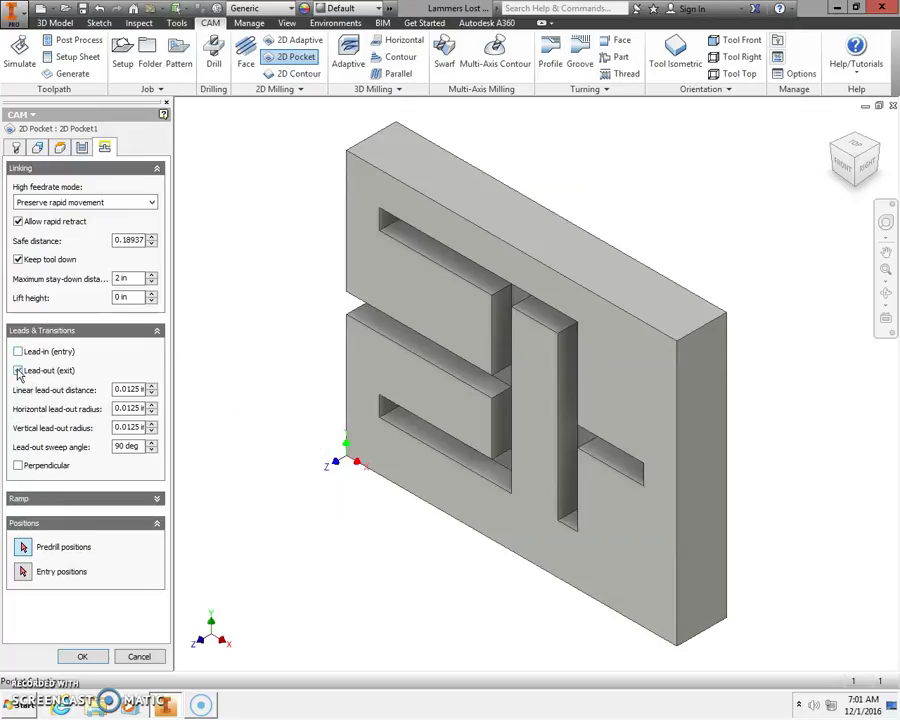
{"action": "left_click", "coordinate": [18, 371]}
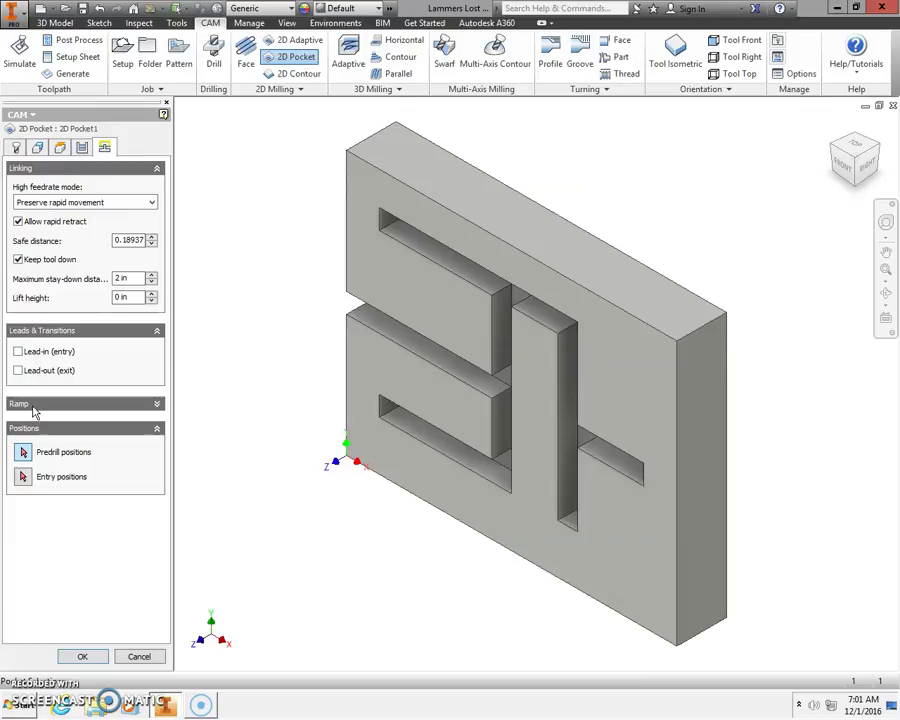
{"action": "left_click", "coordinate": [33, 405]}
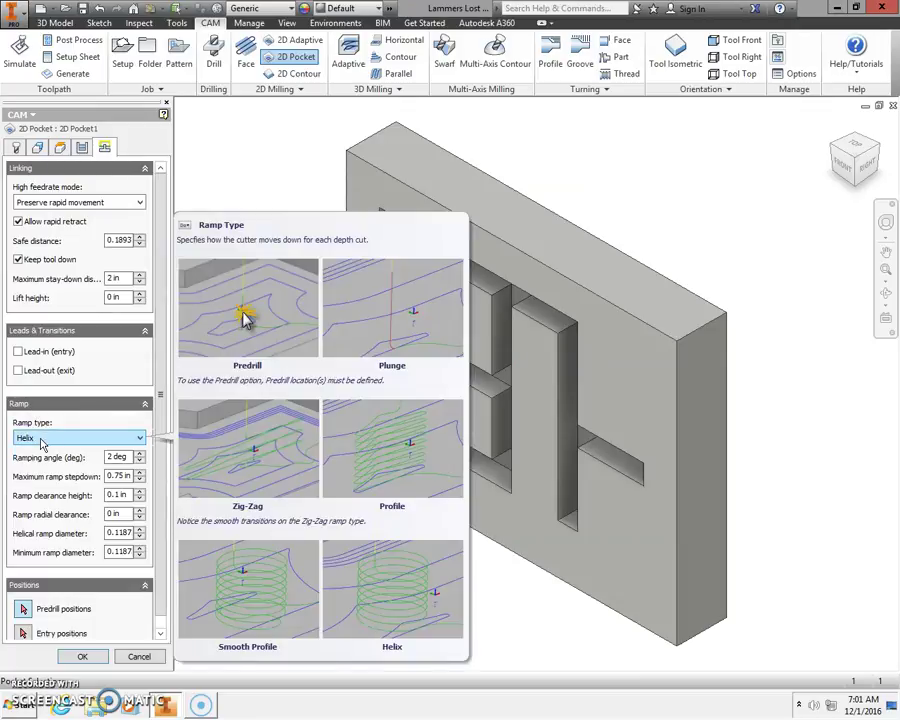
{"action": "left_click", "coordinate": [33, 437]}
{"action": "left_click", "coordinate": [33, 469]}
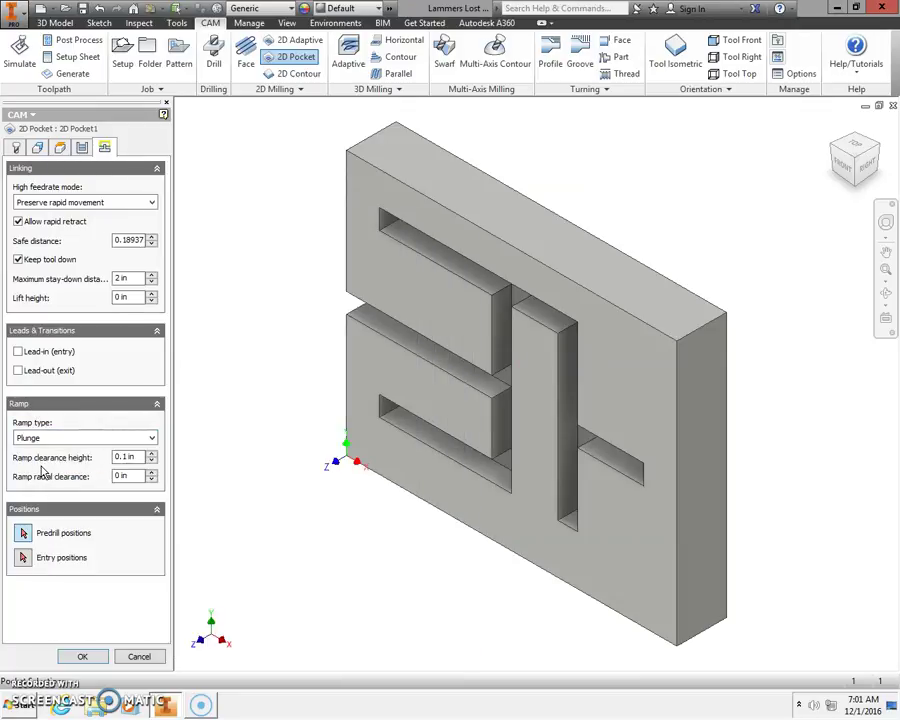
{"action": "left_click", "coordinate": [84, 657]}
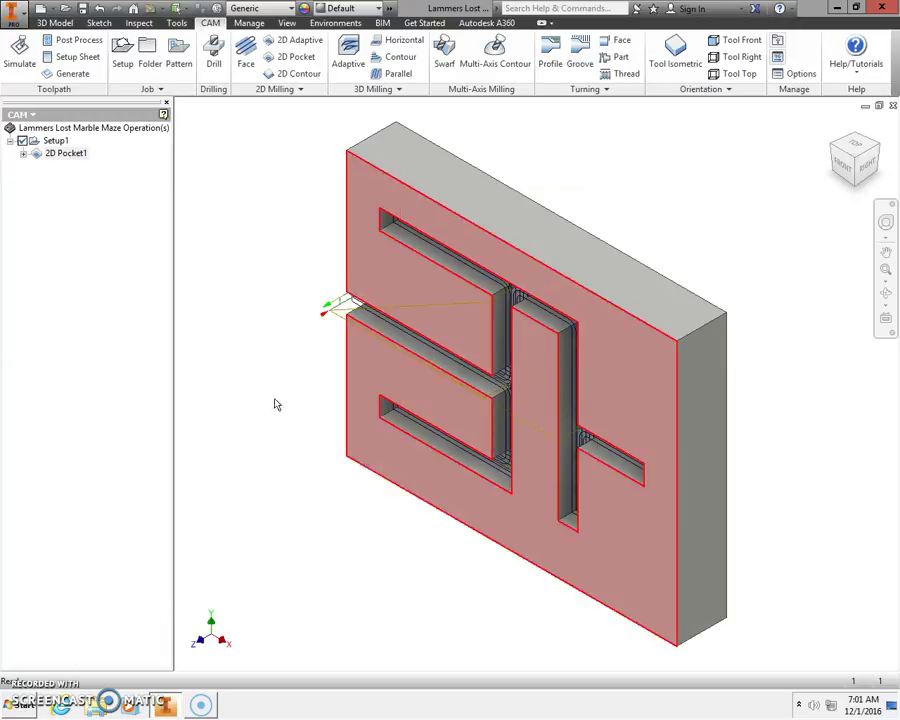
Step: Point the post-process output folder to the user's project folder under the network drive's AutoCAD Inventor
{"action": "left_click", "coordinate": [68, 45]}
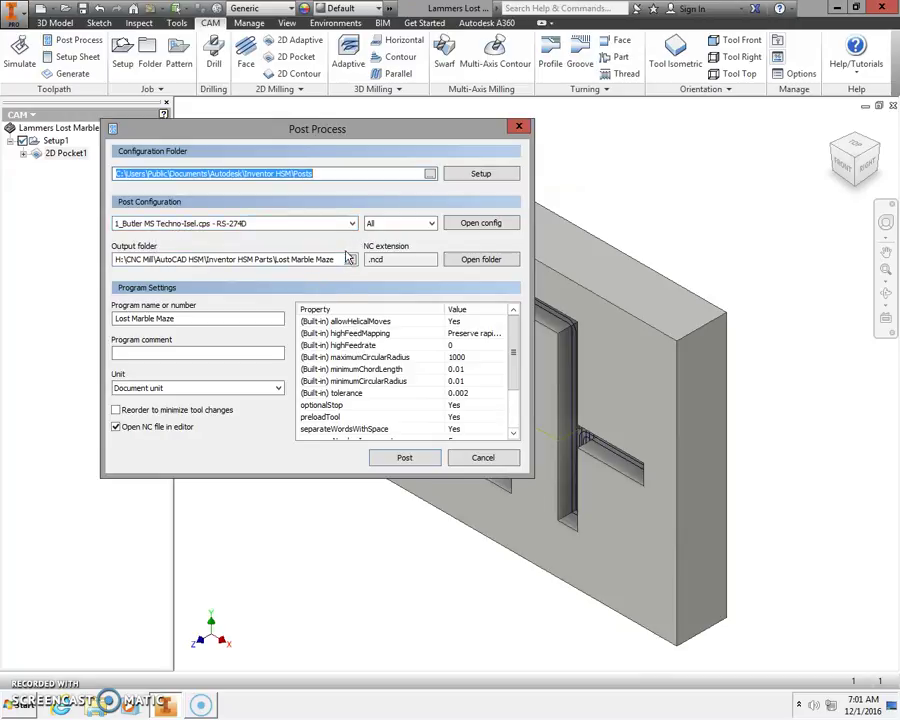
{"action": "left_click", "coordinate": [351, 260]}
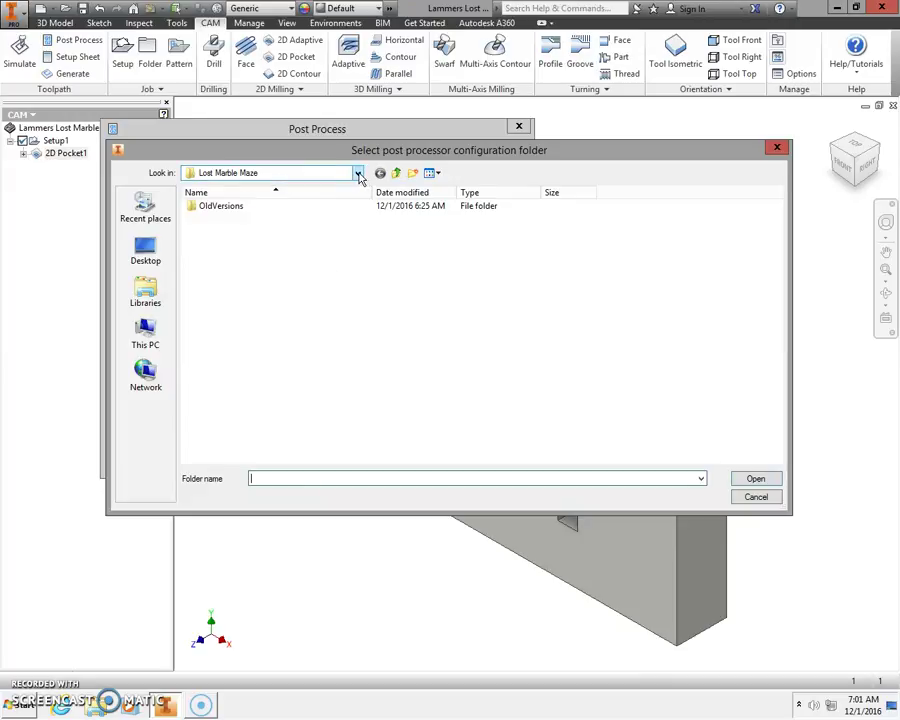
{"action": "left_click", "coordinate": [145, 335]}
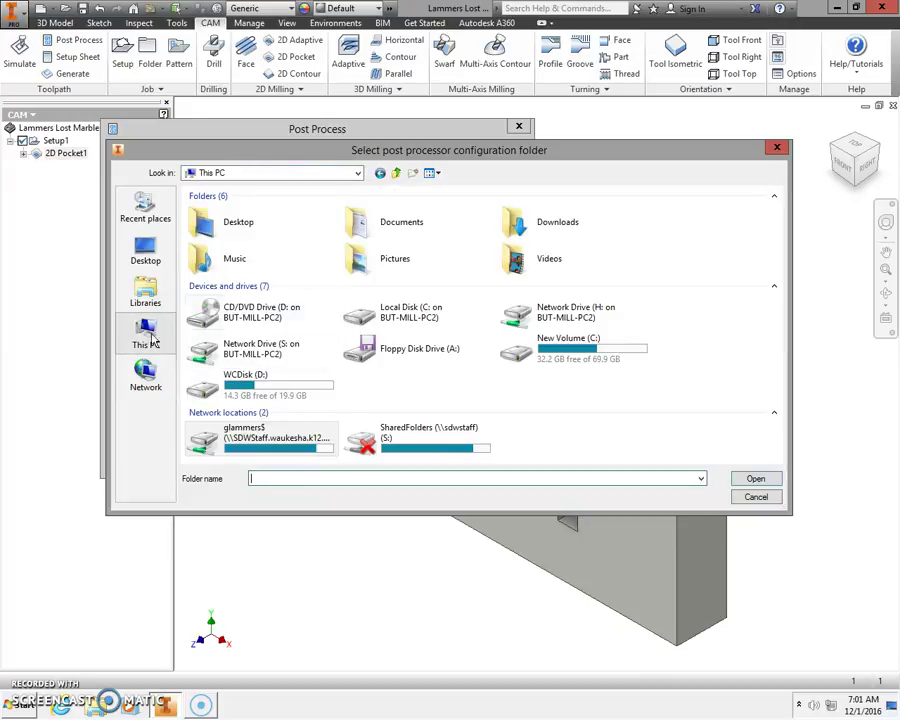
{"action": "double_click", "coordinate": [227, 447]}
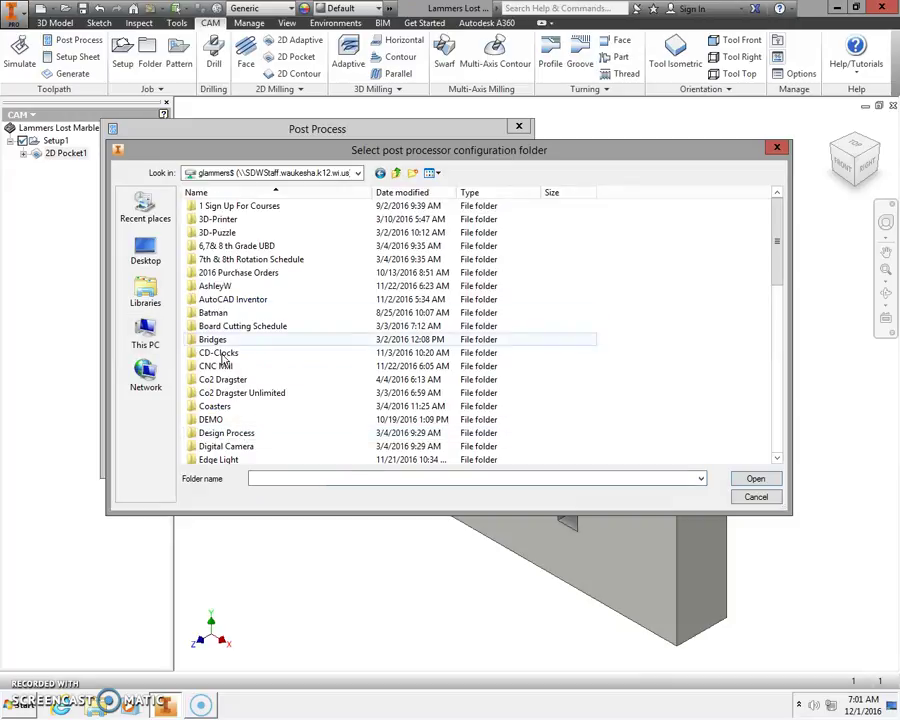
{"action": "double_click", "coordinate": [222, 298]}
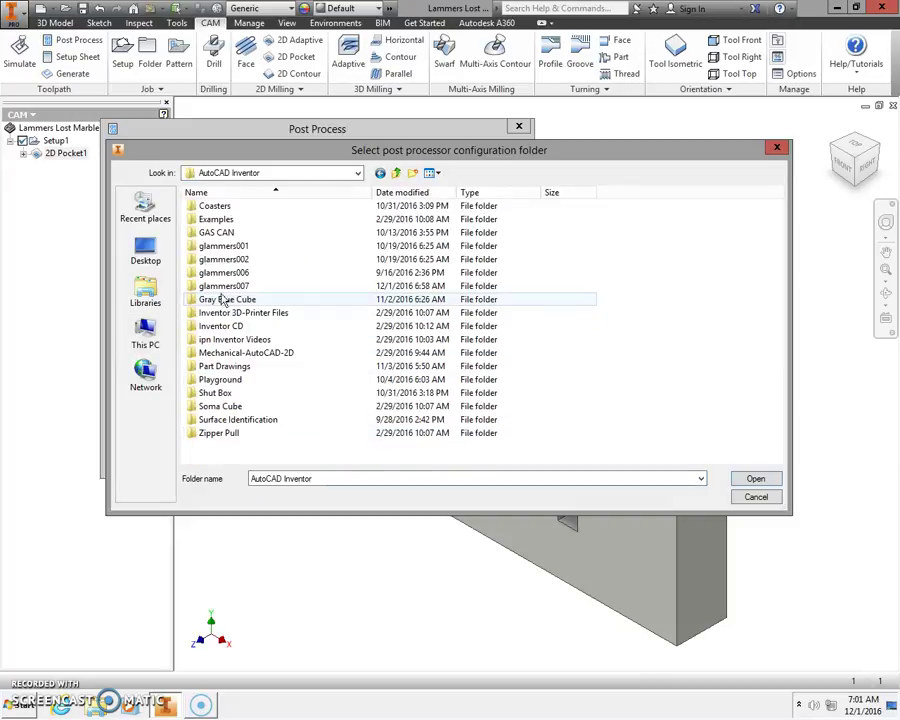
{"action": "double_click", "coordinate": [223, 287]}
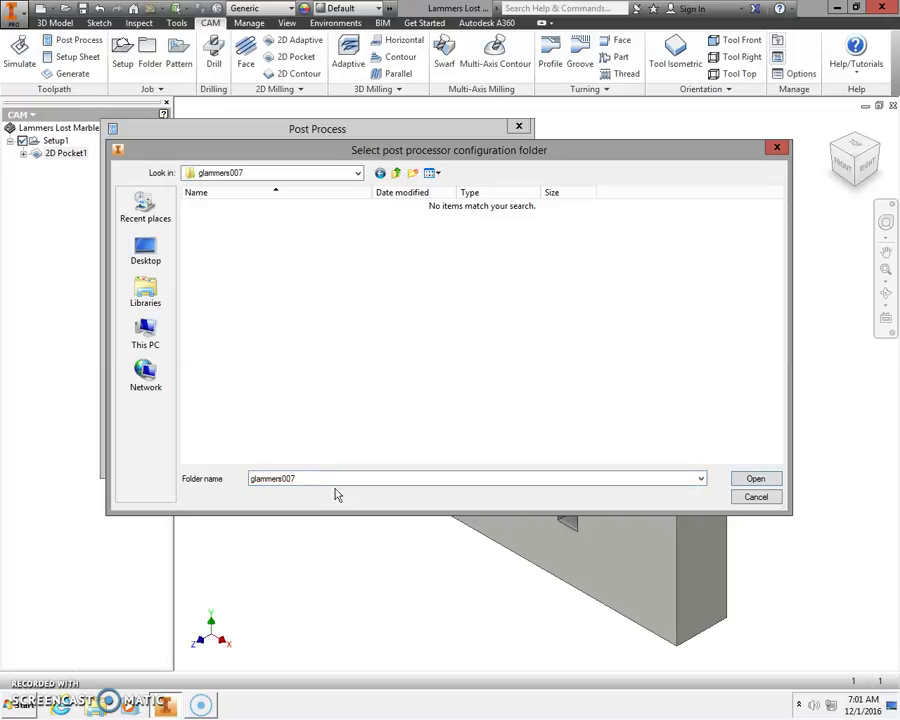
{"action": "left_click", "coordinate": [756, 479]}
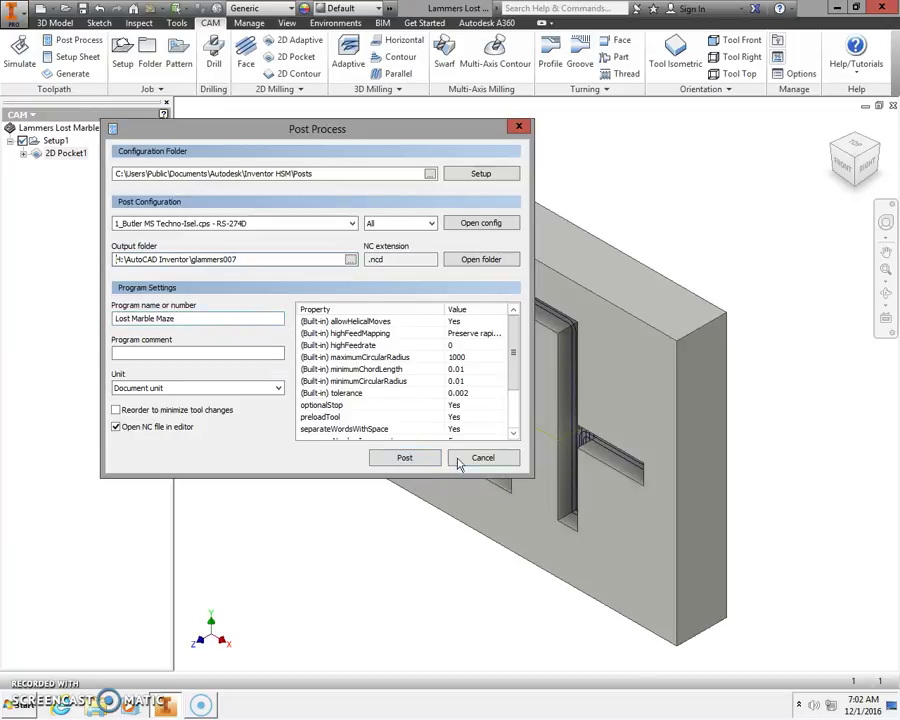
Step: Post the pocket toolpath as '<surname> Lost Marble Maze.ncd', then close the NC editor
{"action": "left_click", "coordinate": [402, 460]}
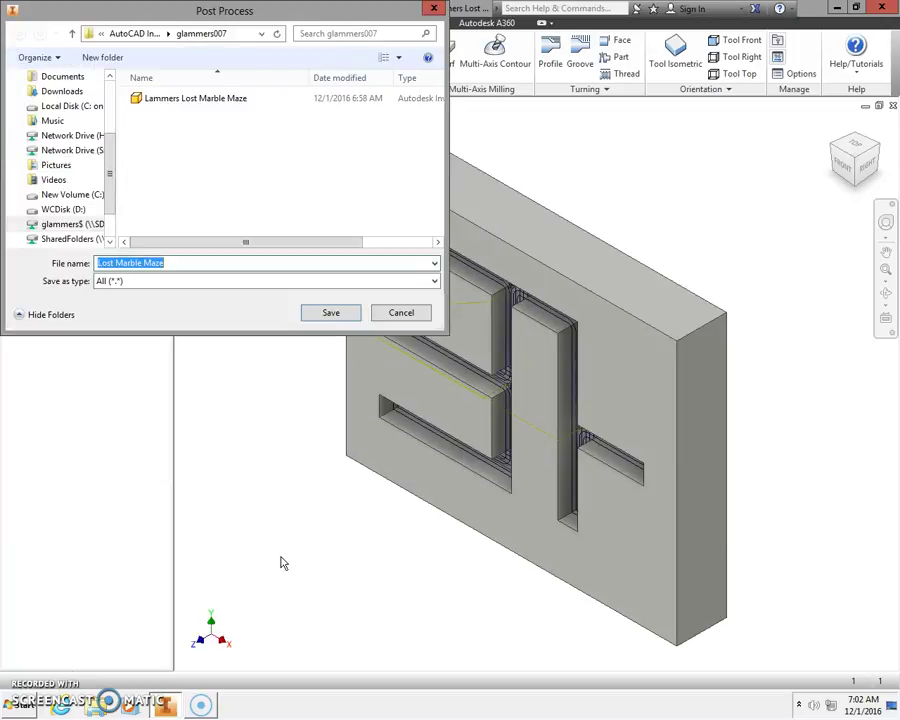
{"action": "left_click", "coordinate": [98, 263]}
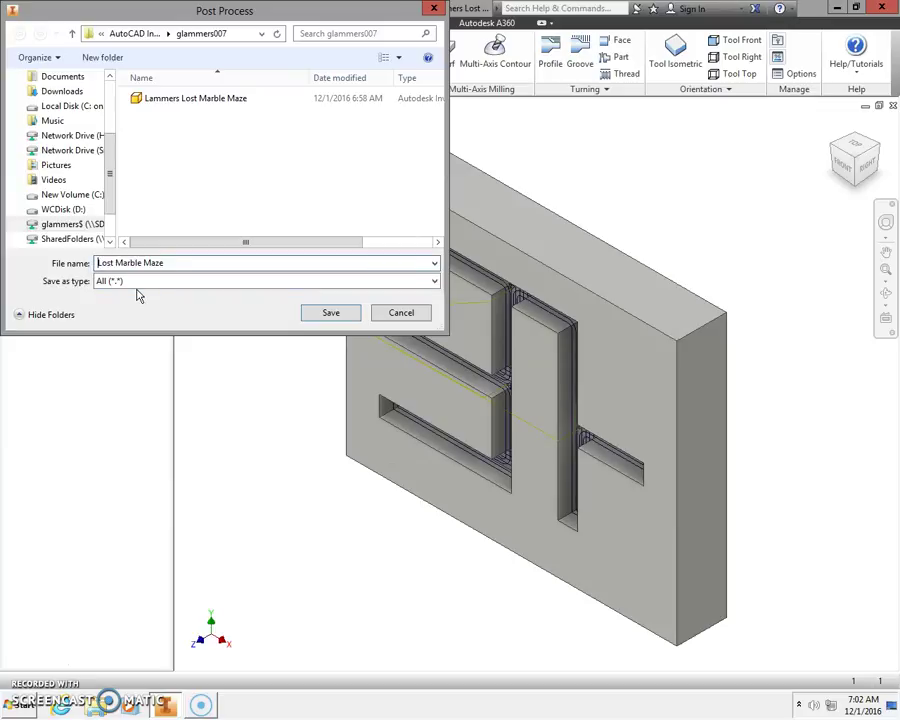
{"action": "type", "text": "Lammers"}
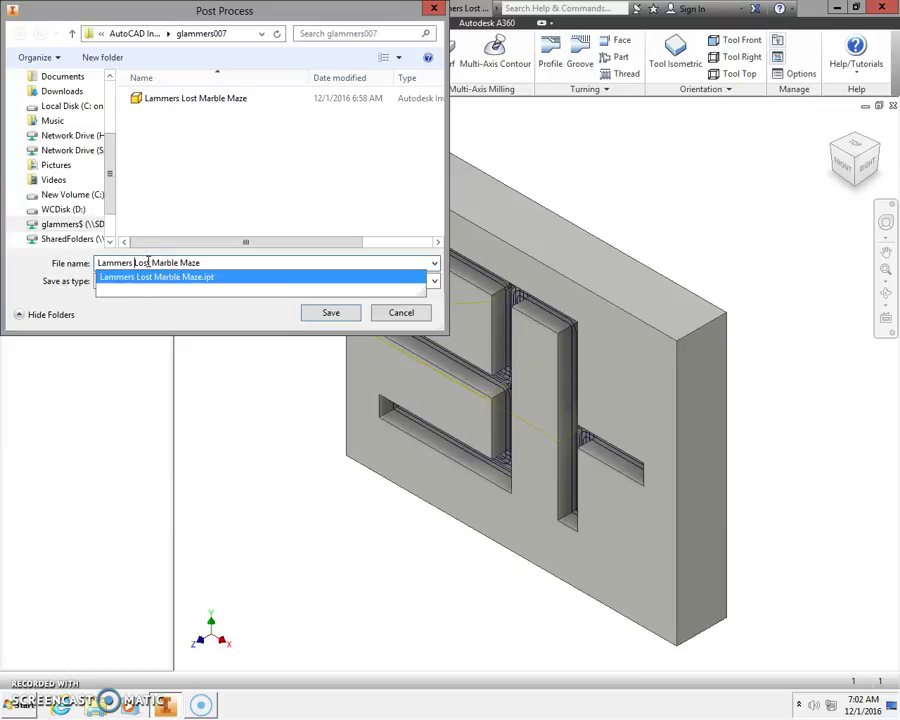
{"action": "left_click", "coordinate": [330, 314]}
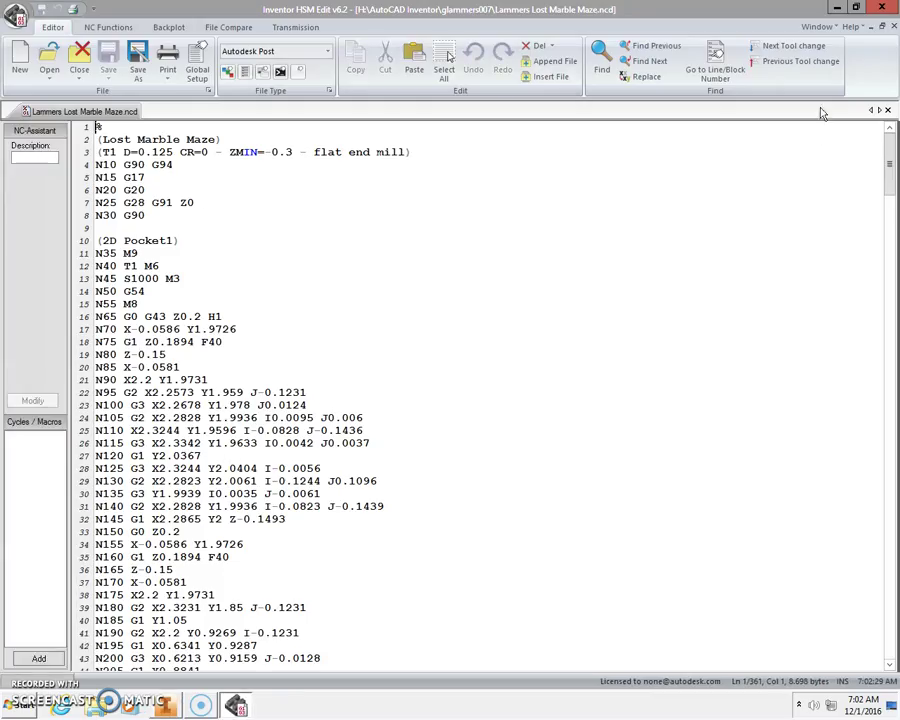
{"action": "left_click", "coordinate": [883, 9]}
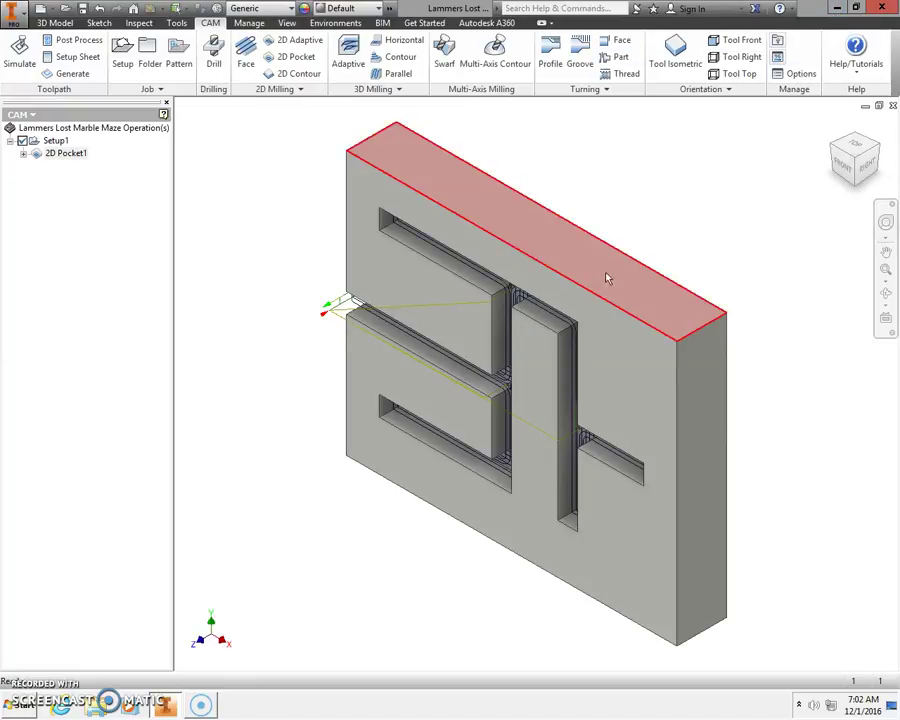
Step: Save the Lost Marble Maze part from the application menu instead of Save As, then exit Inventor
{"action": "left_click", "coordinate": [12, 20]}
{"action": "left_click", "coordinate": [24, 218]}
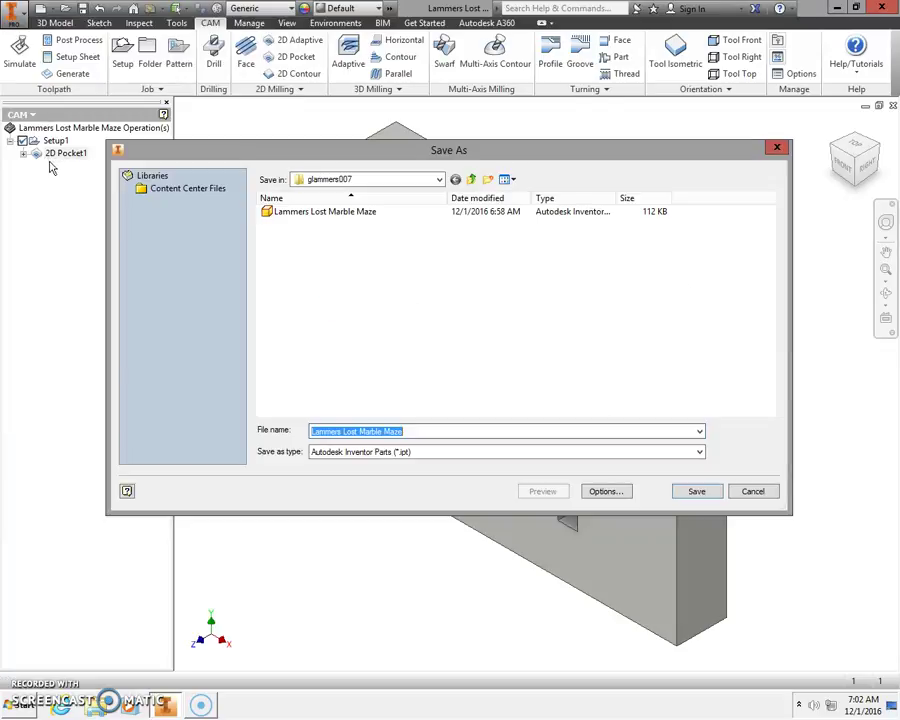
{"action": "left_click", "coordinate": [753, 492]}
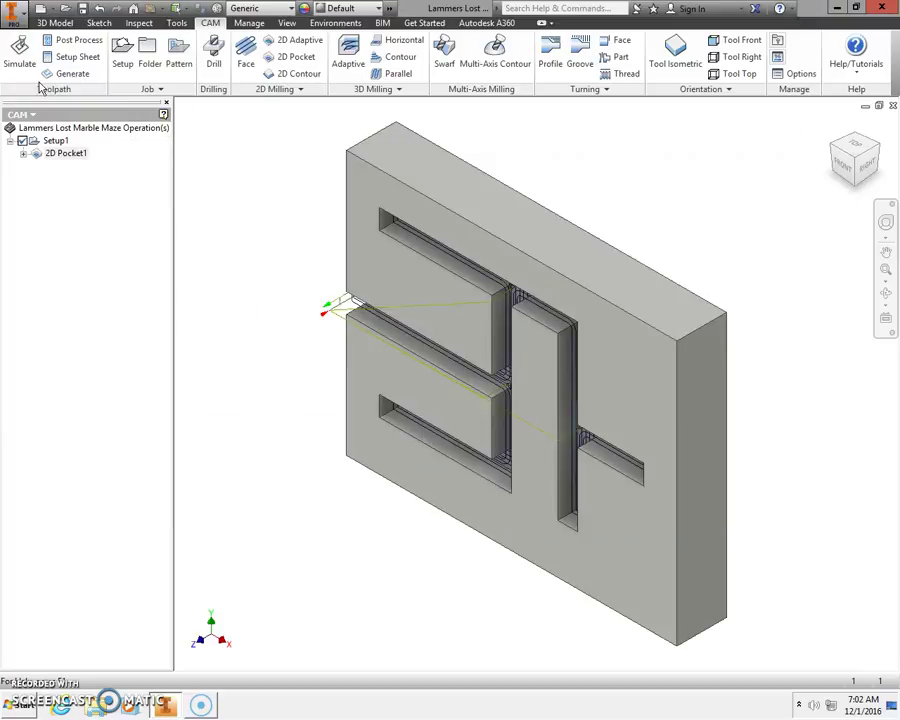
{"action": "left_click", "coordinate": [12, 14]}
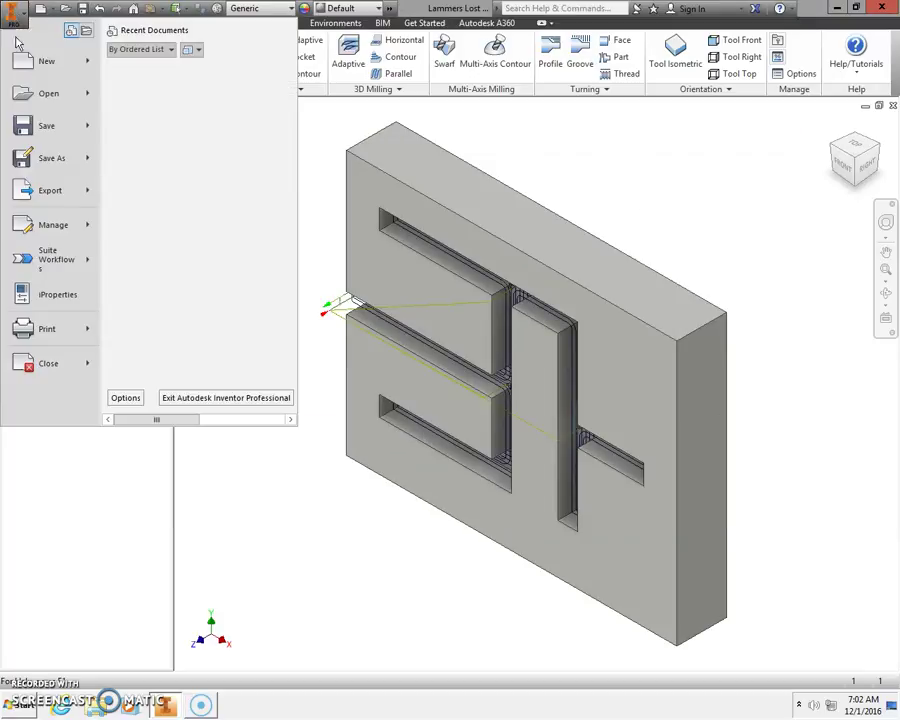
{"action": "left_click", "coordinate": [46, 137]}
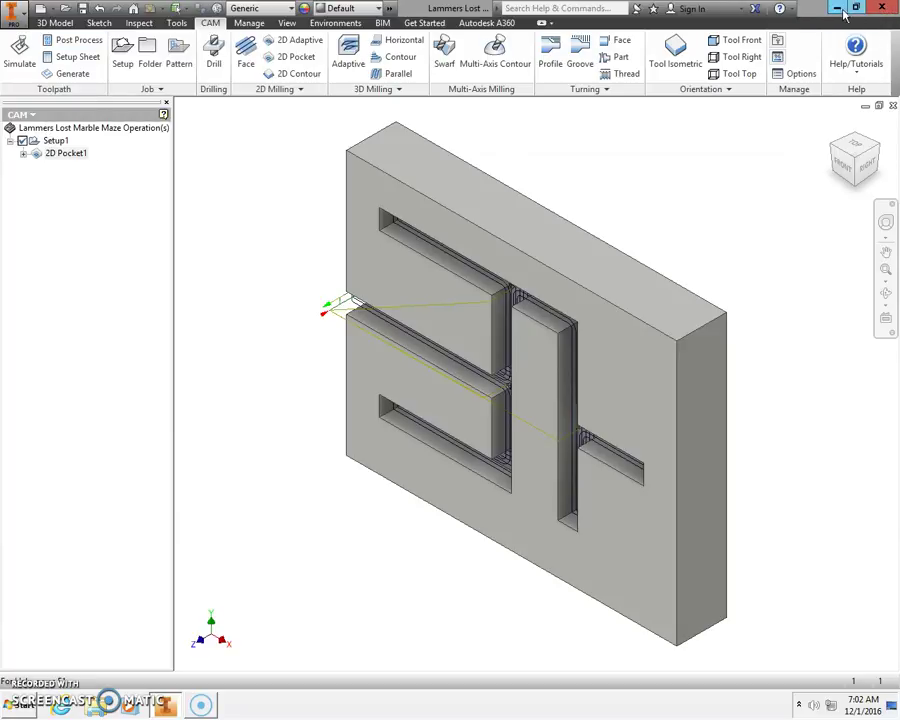
{"action": "left_click", "coordinate": [883, 9]}
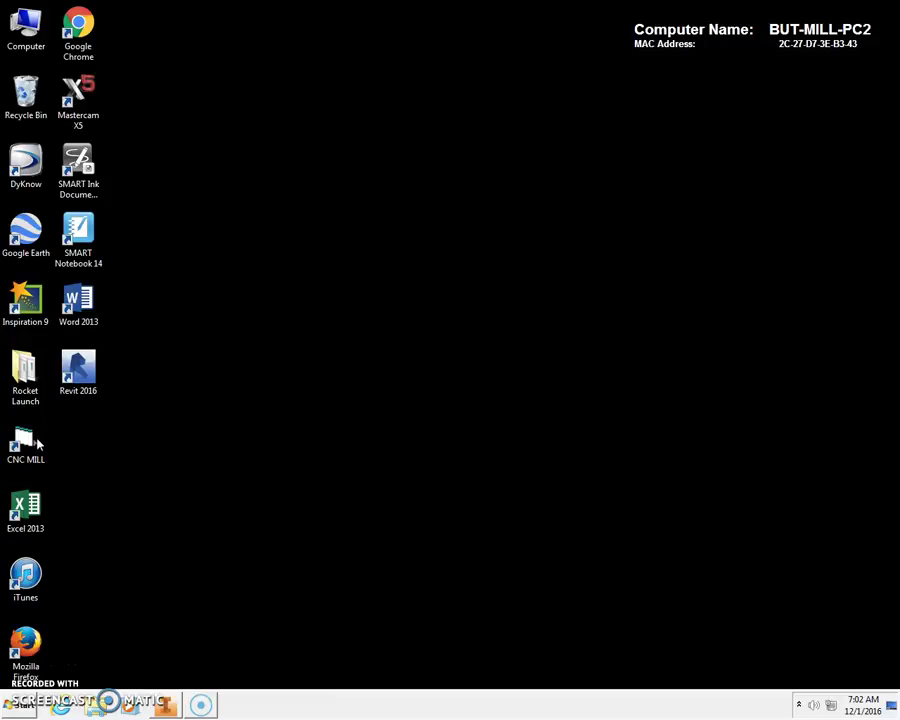
Step: In CNC MILL, load the Lost Marble Maze .ncd from the AutoCAD Inventor project folder, accepting the new CFG file
{"action": "double_click", "coordinate": [24, 442]}
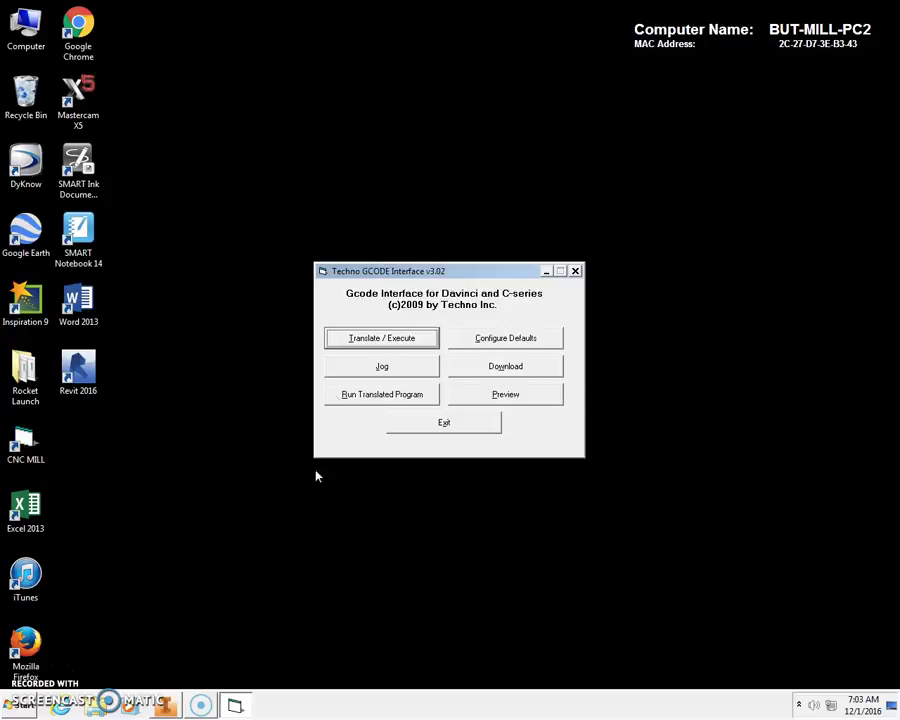
{"action": "left_click", "coordinate": [398, 341]}
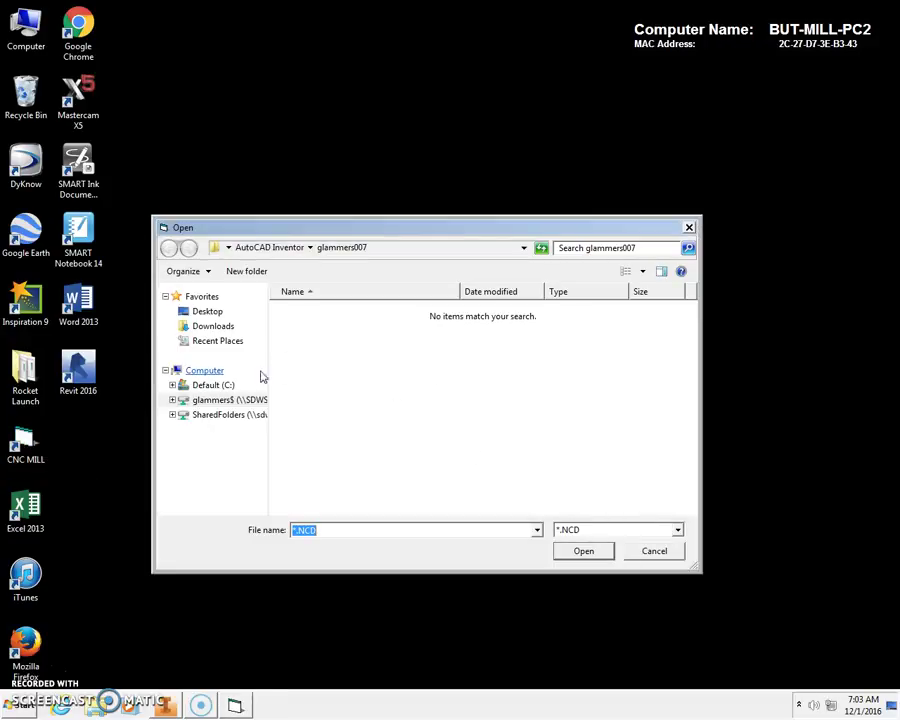
{"action": "left_click", "coordinate": [205, 400]}
{"action": "double_click", "coordinate": [336, 435]}
{"action": "double_click", "coordinate": [322, 403]}
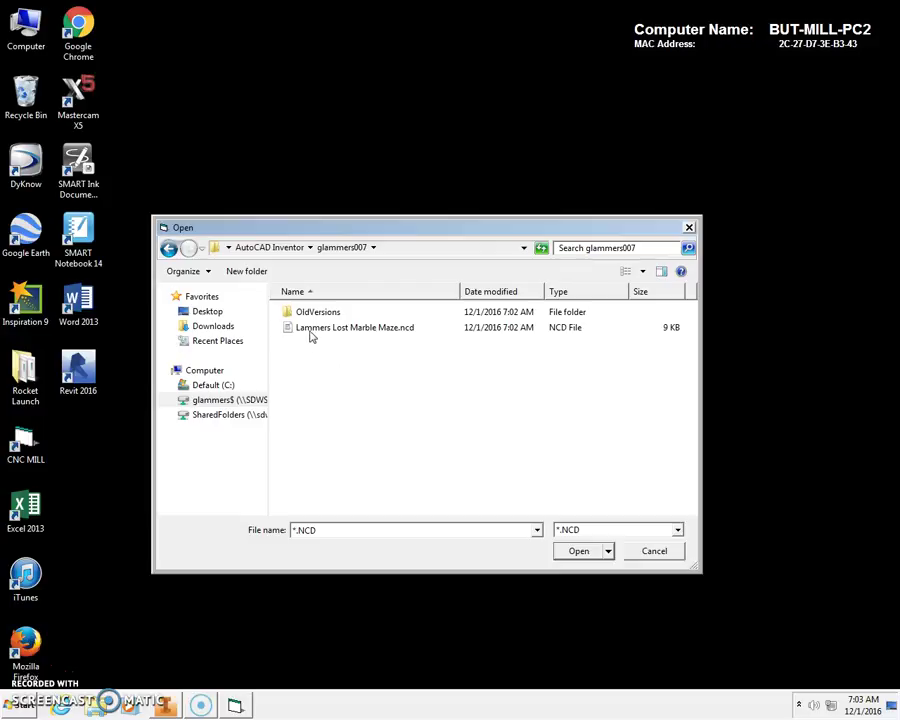
{"action": "left_click", "coordinate": [380, 330]}
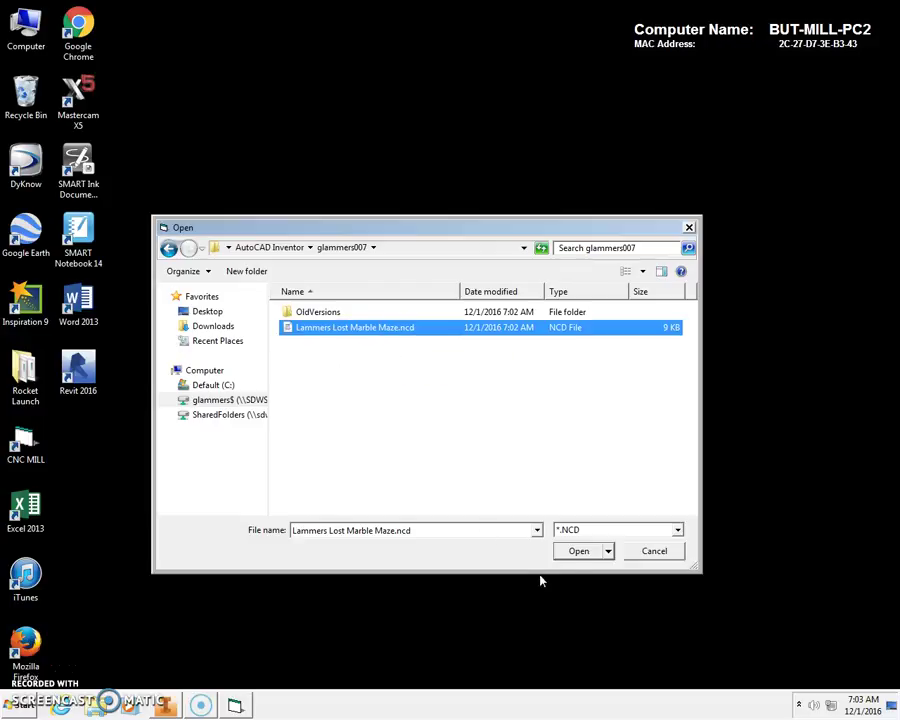
{"action": "left_click", "coordinate": [585, 552]}
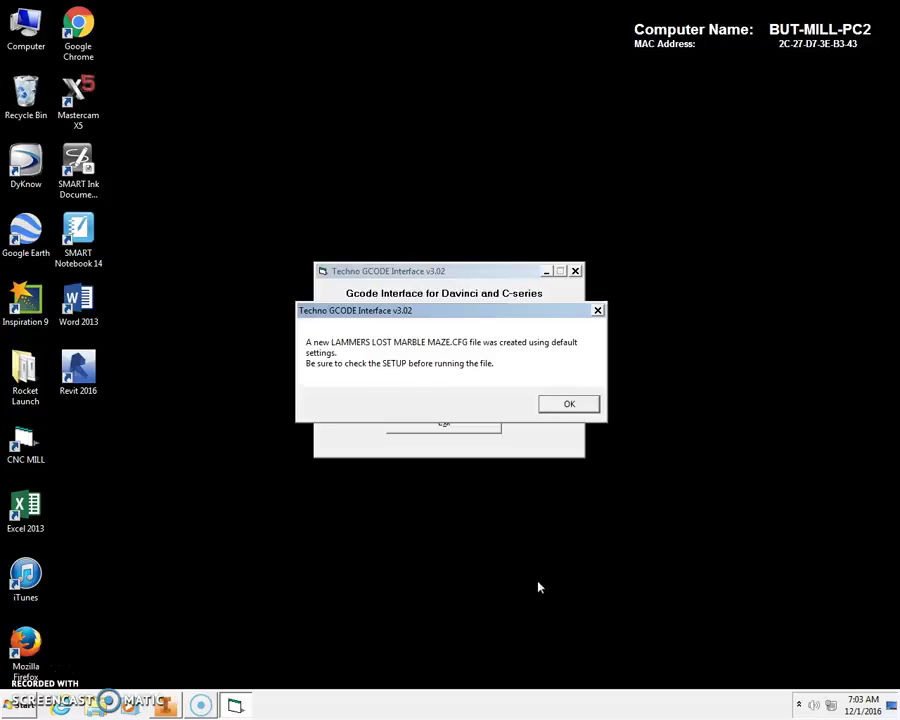
{"action": "left_click", "coordinate": [570, 406]}
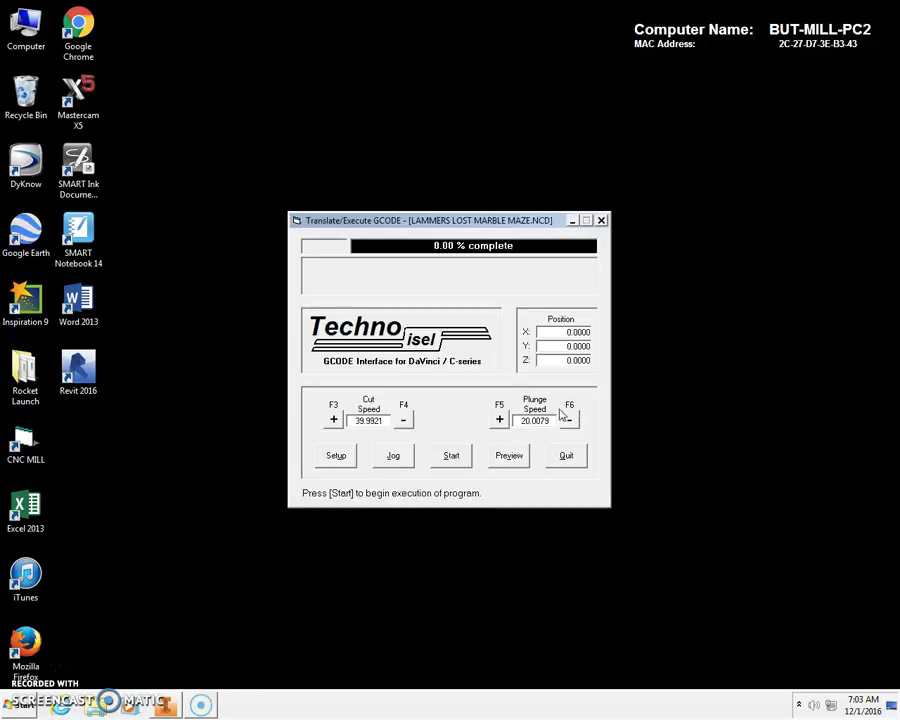
Step: Preview the maze toolpath and show it zoomed in from the front view
{"action": "left_click", "coordinate": [509, 456]}
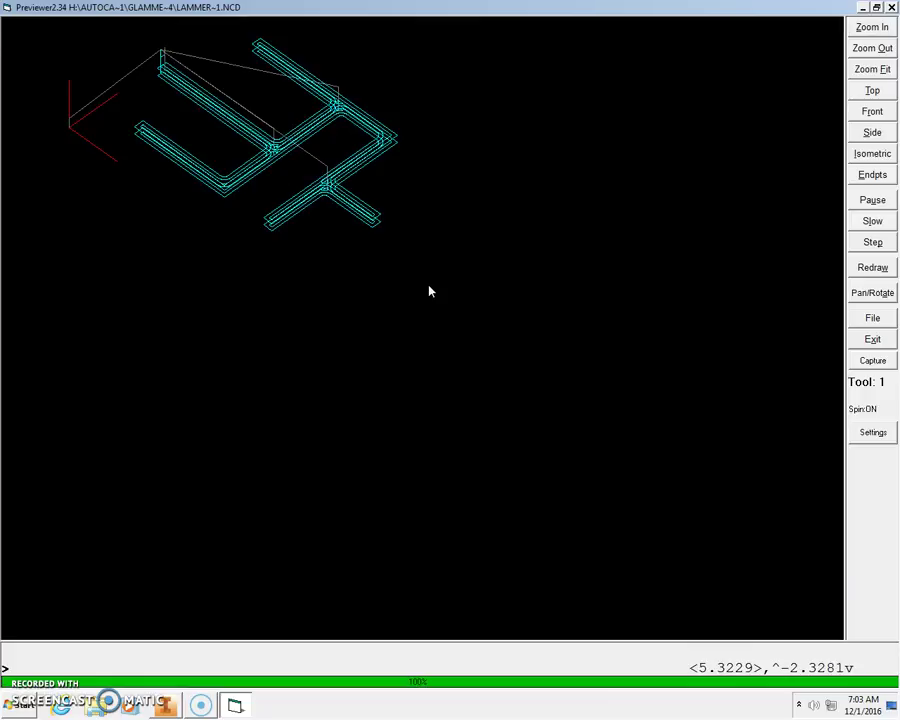
{"action": "key", "text": "r"}
{"action": "key", "text": "i"}
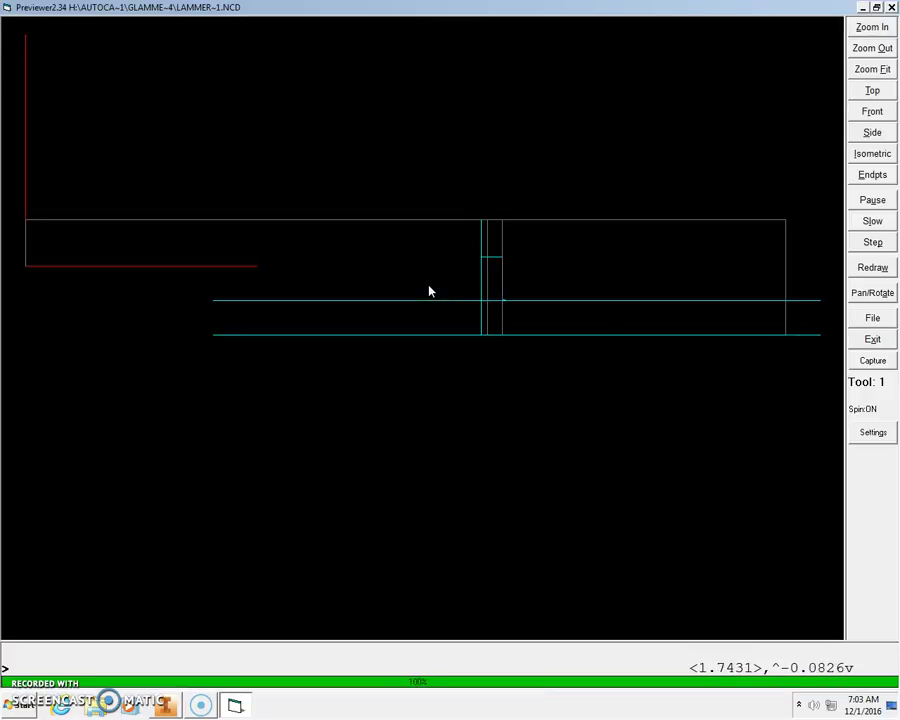